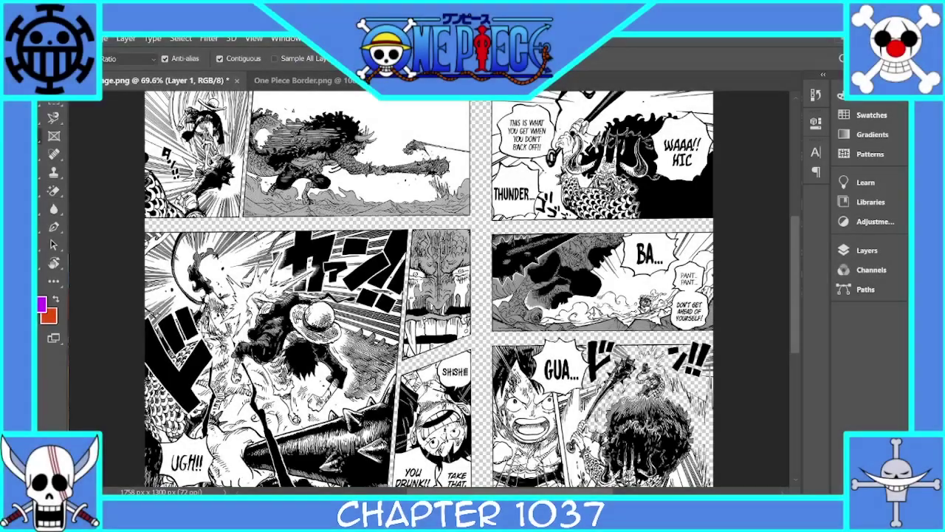
Crop the manga page to the large panel of Luffy striking, and erase the neighbouring panel's remains along its slanted edge.
{"action": "left_click_drag", "start_coordinate": [635, 290], "coordinate": [562, 312]}
{"action": "mouse_move", "coordinate": [796, 255]}
{"action": "left_mouse_down"}
{"action": "mouse_move", "coordinate": [796, 269]}
{"action": "mouse_move", "coordinate": [796, 244]}
{"action": "left_mouse_up"}
{"action": "left_click_drag", "start_coordinate": [437, 118], "coordinate": [438, 186]}
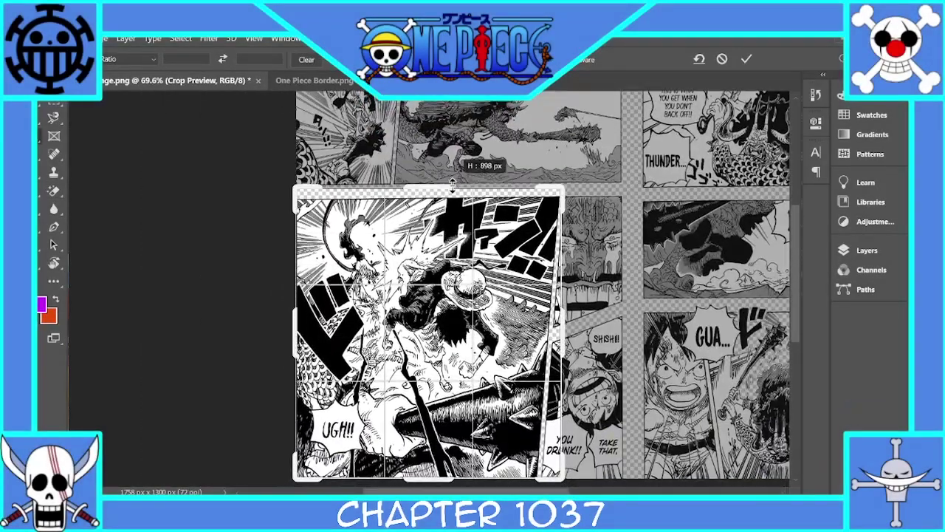
{"action": "key", "text": "Return"}
{"action": "left_click", "coordinate": [54, 190]}
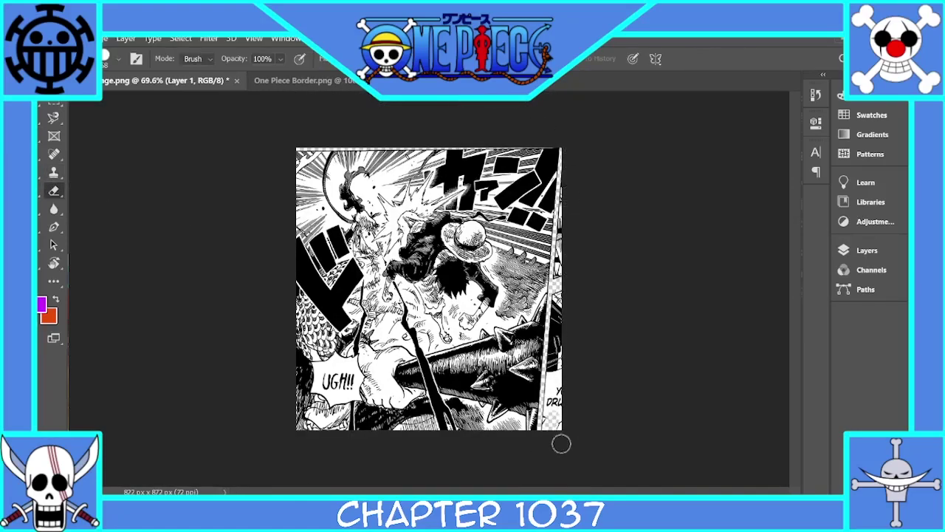
{"action": "left_click_drag", "start_coordinate": [561, 443], "coordinate": [565, 360]}
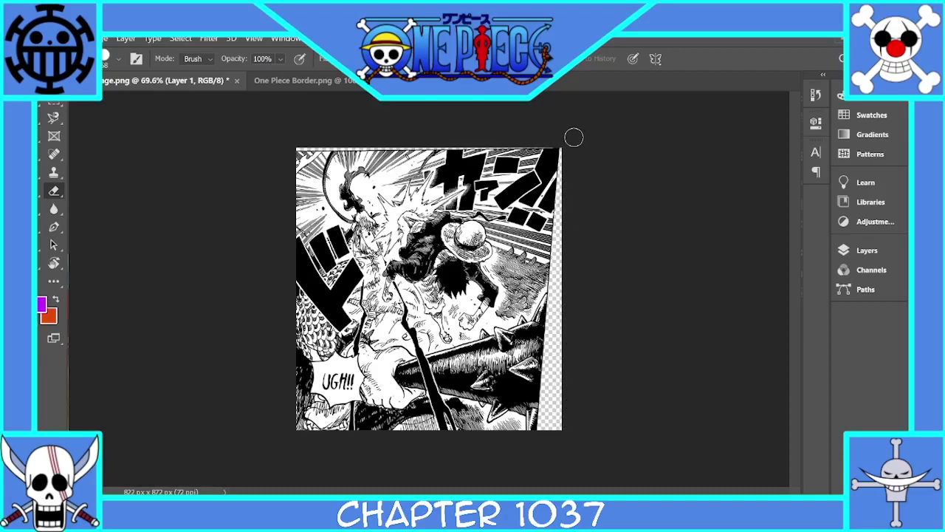
Lasso the crown and the whole brim of Luffy's straw hat, adding each part to one selection and leaving out the band.
{"action": "key", "text": "ctrl+plus"}
{"action": "right_click", "coordinate": [43, 117]}
{"action": "left_click", "coordinate": [88, 131]}
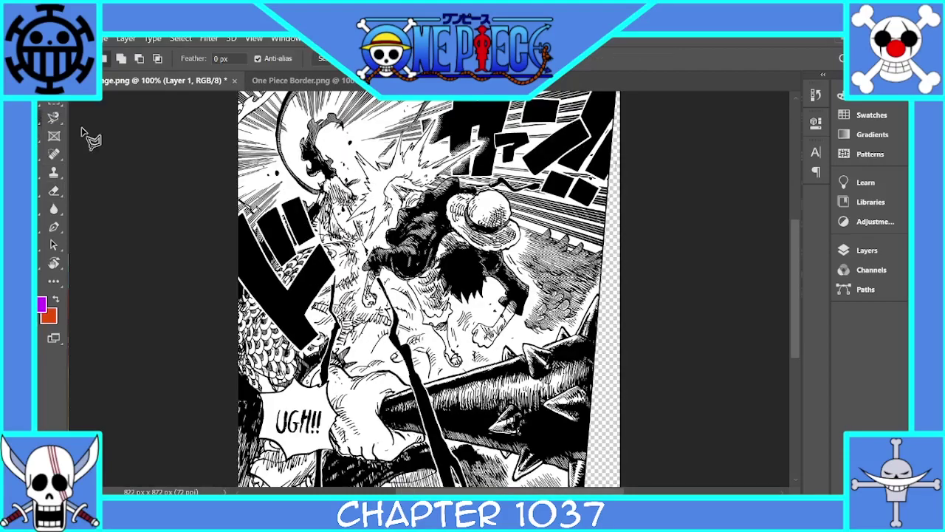
{"action": "right_click", "coordinate": [47, 121]}
{"action": "left_click", "coordinate": [42, 116]}
{"action": "key", "text": "ctrl+plus"}
{"action": "key", "text": "ctrl+plus"}
{"action": "key", "text": "ctrl+plus"}
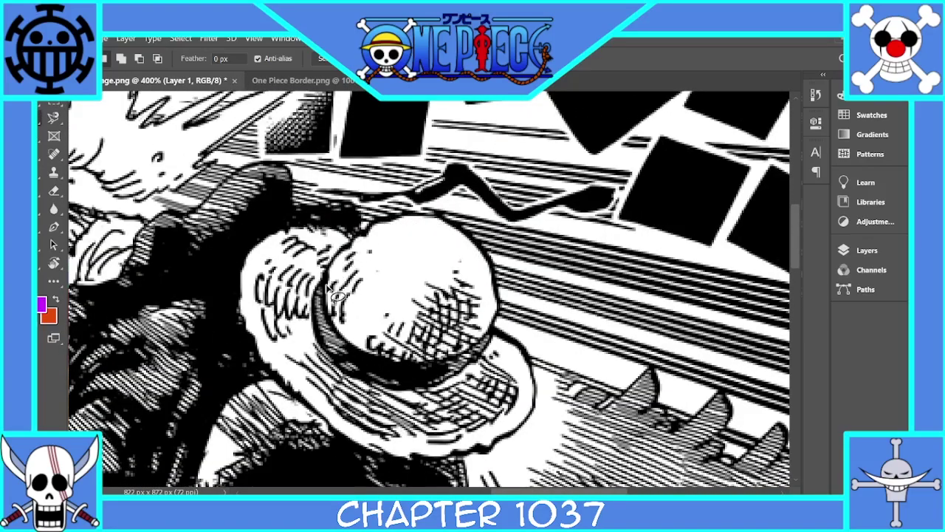
{"action": "mouse_move", "coordinate": [337, 295]}
{"action": "left_mouse_down"}
{"action": "mouse_move", "coordinate": [489, 261]}
{"action": "mouse_move", "coordinate": [498, 343]}
{"action": "left_mouse_up"}
{"action": "left_click_drag", "start_coordinate": [328, 310], "coordinate": [403, 254]}
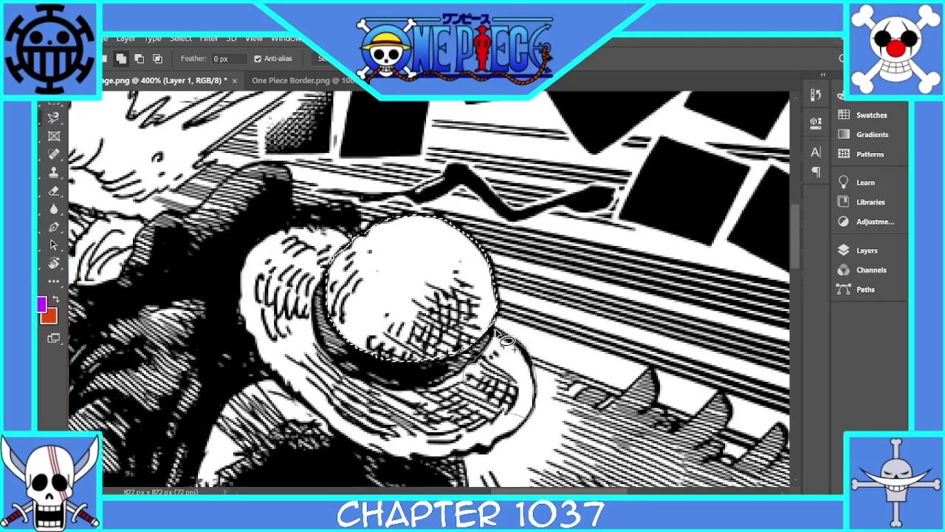
{"action": "mouse_move", "coordinate": [507, 341]}
{"action": "left_mouse_down"}
{"action": "mouse_move", "coordinate": [536, 379]}
{"action": "mouse_move", "coordinate": [540, 368]}
{"action": "mouse_move", "coordinate": [533, 424]}
{"action": "mouse_move", "coordinate": [473, 460]}
{"action": "left_mouse_up"}
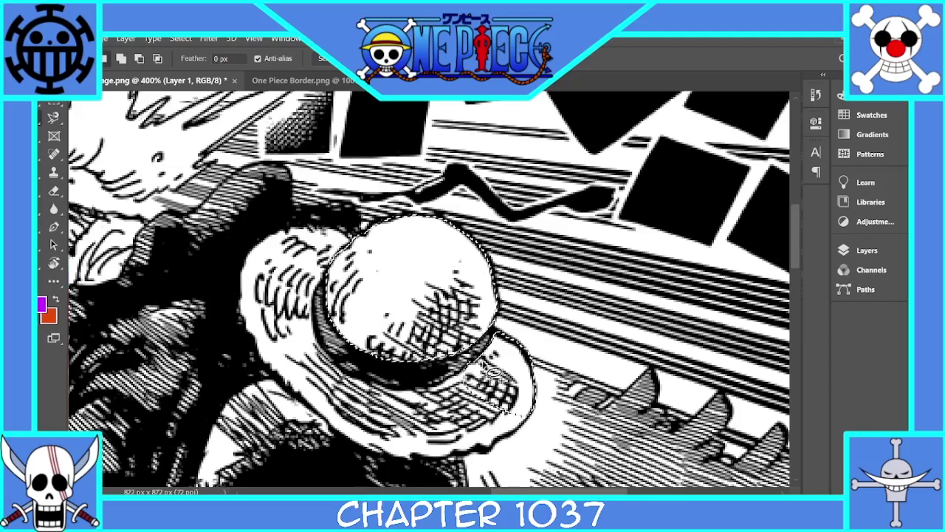
{"action": "mouse_move", "coordinate": [523, 412]}
{"action": "left_mouse_down"}
{"action": "mouse_move", "coordinate": [483, 452]}
{"action": "mouse_move", "coordinate": [412, 396]}
{"action": "mouse_move", "coordinate": [499, 421]}
{"action": "mouse_move", "coordinate": [376, 454]}
{"action": "mouse_move", "coordinate": [336, 414]}
{"action": "mouse_move", "coordinate": [325, 259]}
{"action": "mouse_move", "coordinate": [262, 286]}
{"action": "mouse_move", "coordinate": [288, 384]}
{"action": "left_mouse_up"}
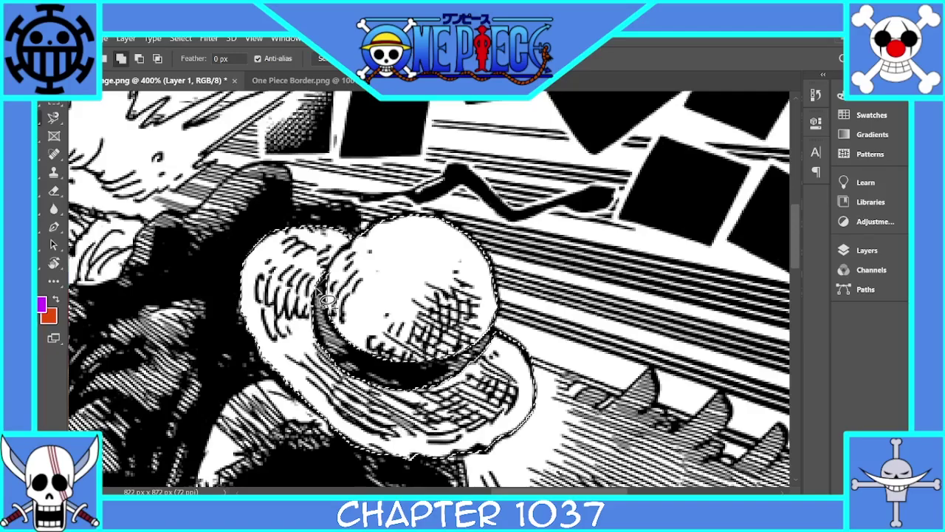
Place the Luffy Color Reference image over the page and set black as foreground and the straw hat's yellow as background colour.
{"action": "key", "text": "ctrl+1"}
{"action": "key", "text": "ctrl+plus"}
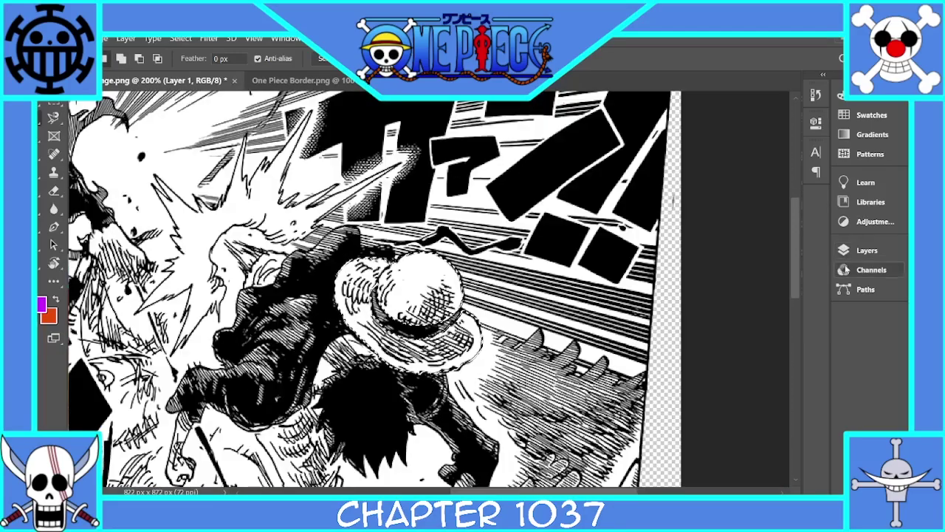
{"action": "left_click", "coordinate": [866, 249]}
{"action": "left_click", "coordinate": [303, 80]}
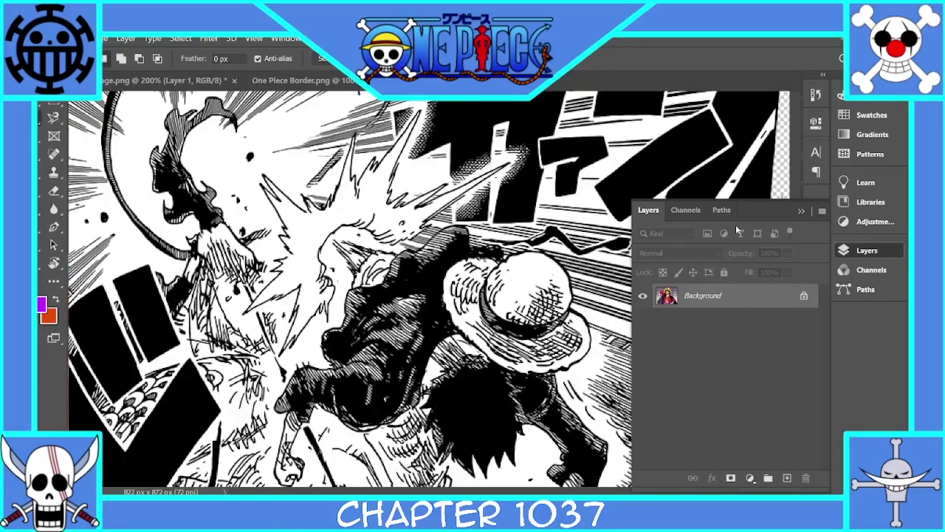
{"action": "left_click", "coordinate": [801, 211]}
{"action": "mouse_move", "coordinate": [584, 509]}
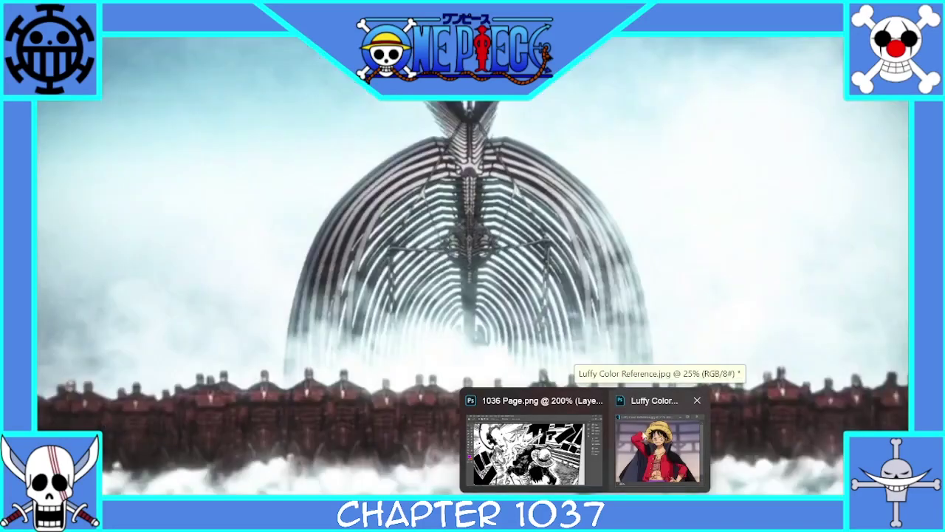
{"action": "left_click", "coordinate": [655, 435]}
{"action": "left_click_drag", "start_coordinate": [489, 284], "coordinate": [494, 52]}
{"action": "key", "text": "i"}
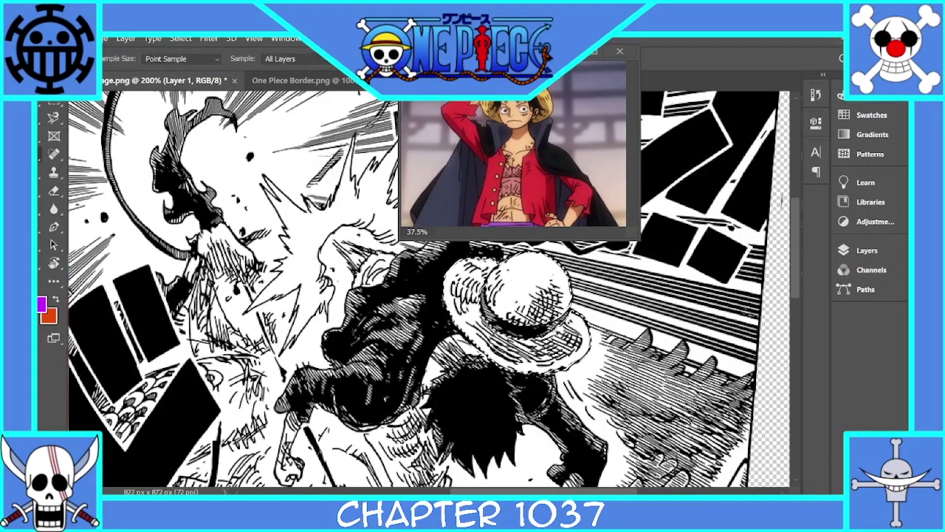
{"action": "left_click", "coordinate": [515, 212]}
{"action": "key", "text": "x"}
{"action": "left_click", "coordinate": [360, 300]}
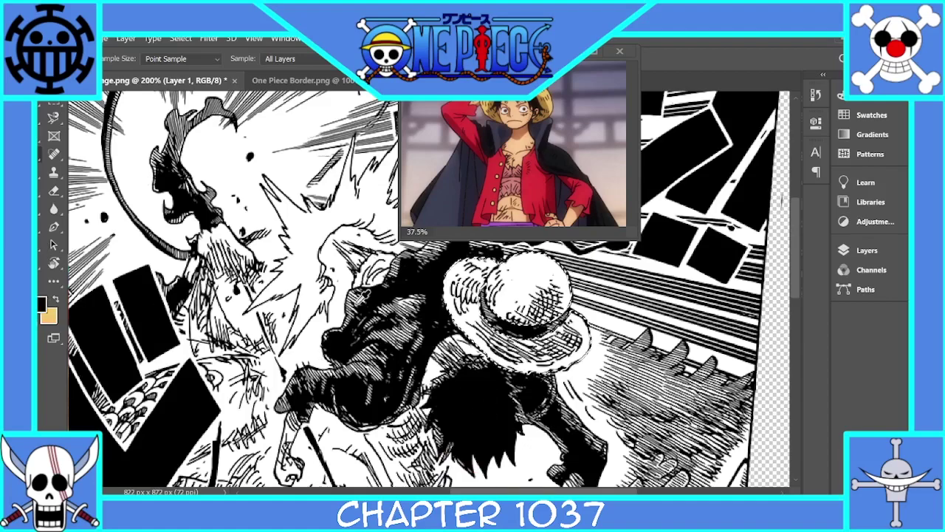
Add a black-to-yellow Gradient Map adjustment layer to the selected straw hat.
{"action": "left_click", "coordinate": [36, 99]}
{"action": "left_click", "coordinate": [867, 250]}
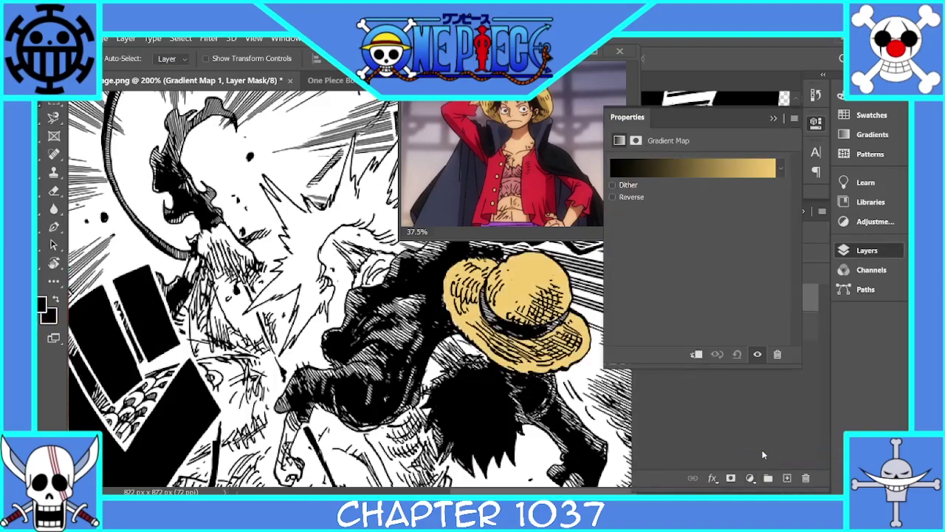
{"action": "left_click", "coordinate": [774, 120]}
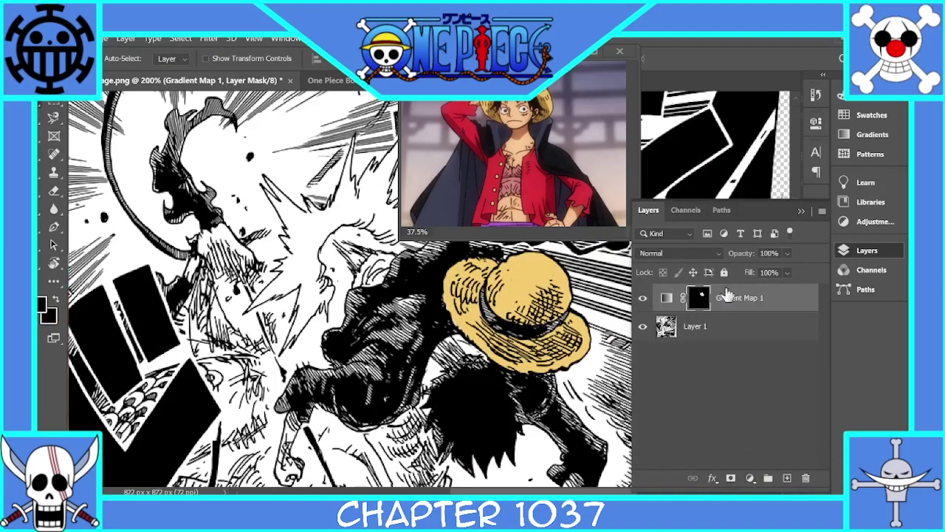
Edit the hat's gradient map, moving the yellow colour stop inward toward the black one.
{"action": "double_click", "coordinate": [667, 301]}
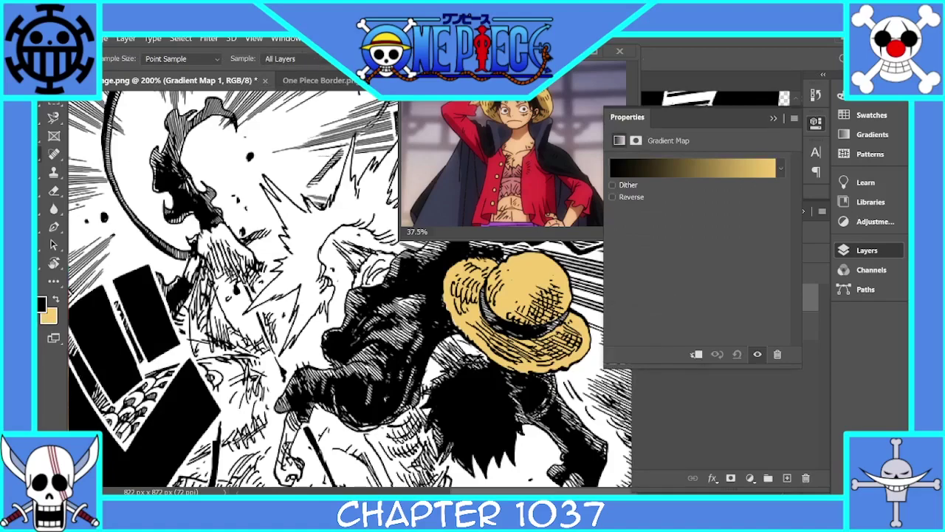
{"action": "left_click", "coordinate": [690, 168]}
{"action": "left_click_drag", "start_coordinate": [223, 117], "coordinate": [682, 84]}
{"action": "left_click", "coordinate": [804, 344]}
{"action": "left_click", "coordinate": [499, 118]}
{"action": "left_click_drag", "start_coordinate": [802, 347], "coordinate": [749, 347]}
{"action": "left_click", "coordinate": [834, 115]}
{"action": "left_click", "coordinate": [774, 120]}
Move the colour reference clear of the hat and lasso the entire hat band along its curve.
{"action": "left_click", "coordinate": [793, 203]}
{"action": "key", "text": "ctrl+plus"}
{"action": "key", "text": "ctrl+plus"}
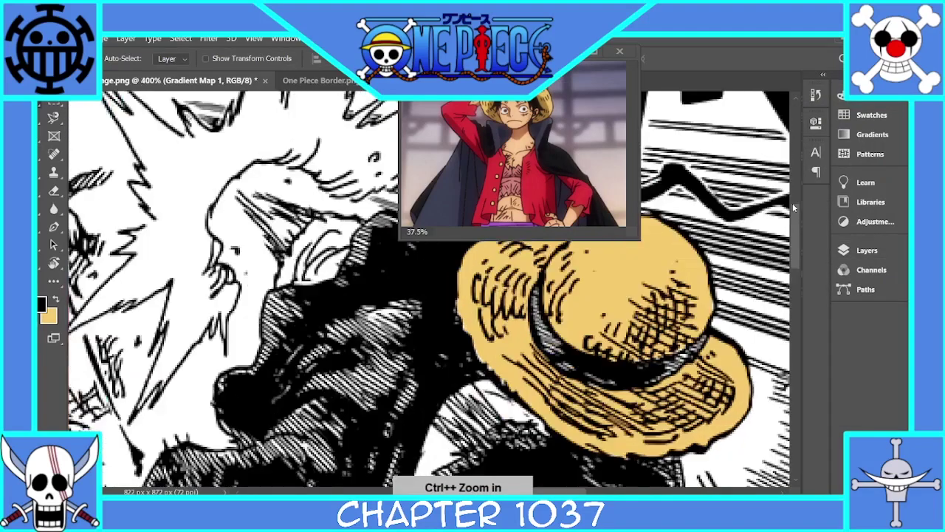
{"action": "left_click_drag", "start_coordinate": [510, 51], "coordinate": [864, 86]}
{"action": "key", "text": "ctrl+plus"}
{"action": "key", "text": "l"}
{"action": "key", "text": "ctrl+plus"}
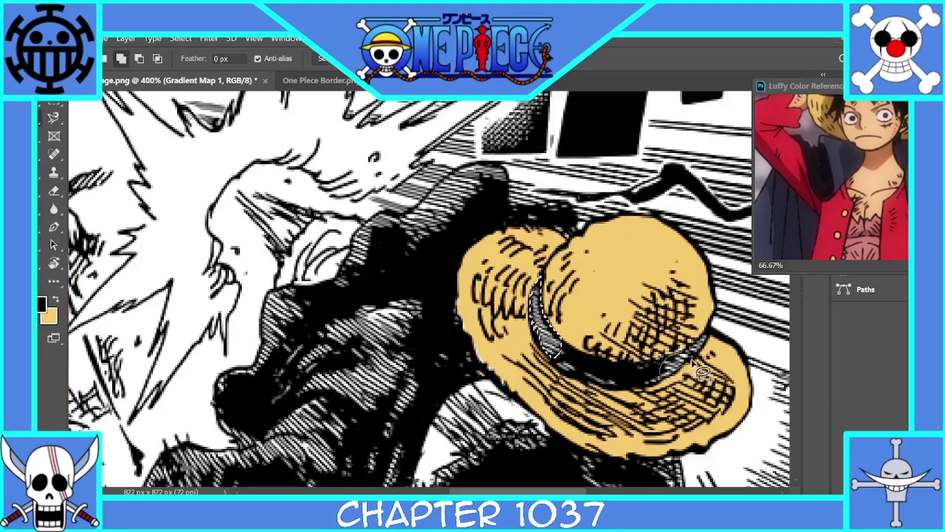
{"action": "mouse_move", "coordinate": [686, 368]}
{"action": "left_mouse_down"}
{"action": "mouse_move", "coordinate": [652, 380]}
{"action": "mouse_move", "coordinate": [610, 388]}
{"action": "left_mouse_up"}
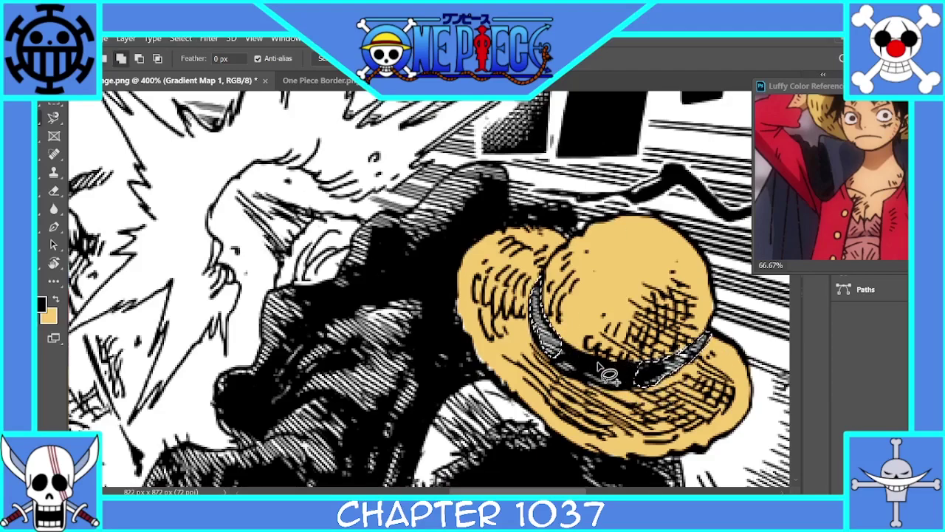
{"action": "key", "text": "ctrl+plus"}
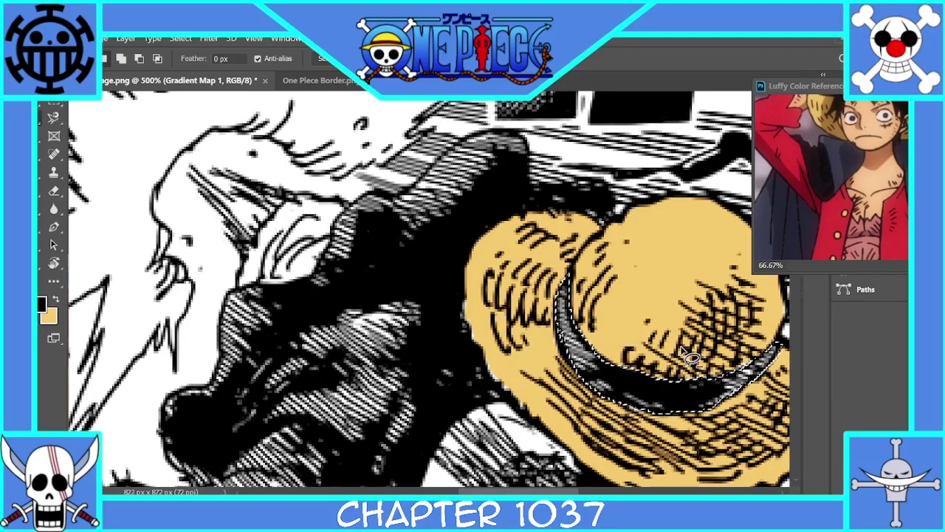
{"action": "key", "text": "ctrl+minus"}
{"action": "key", "text": "ctrl+minus"}
{"action": "key", "text": "ctrl+plus"}
{"action": "key", "text": "ctrl+minus"}
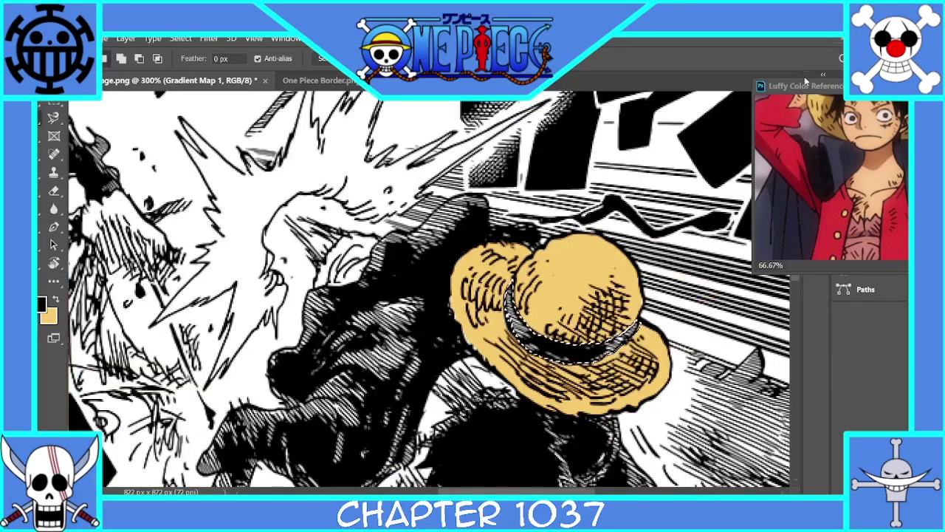
Bring the colour reference back into full view and set the shirt's red as foreground and black as background colour.
{"action": "left_click_drag", "start_coordinate": [805, 82], "coordinate": [651, 38]}
{"action": "key", "text": "i"}
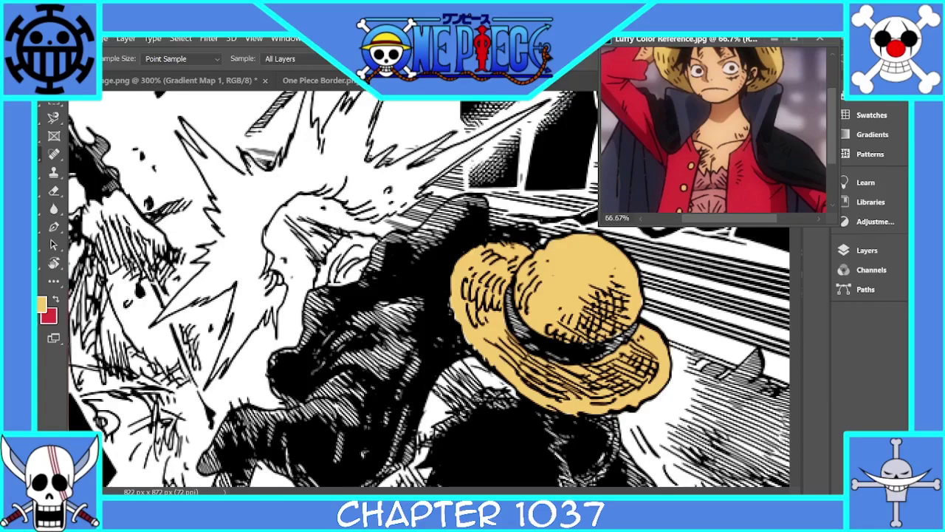
{"action": "left_click", "coordinate": [50, 317]}
{"action": "left_click_drag", "start_coordinate": [453, 263], "coordinate": [281, 333]}
{"action": "left_click", "coordinate": [736, 120]}
{"action": "left_click", "coordinate": [672, 177]}
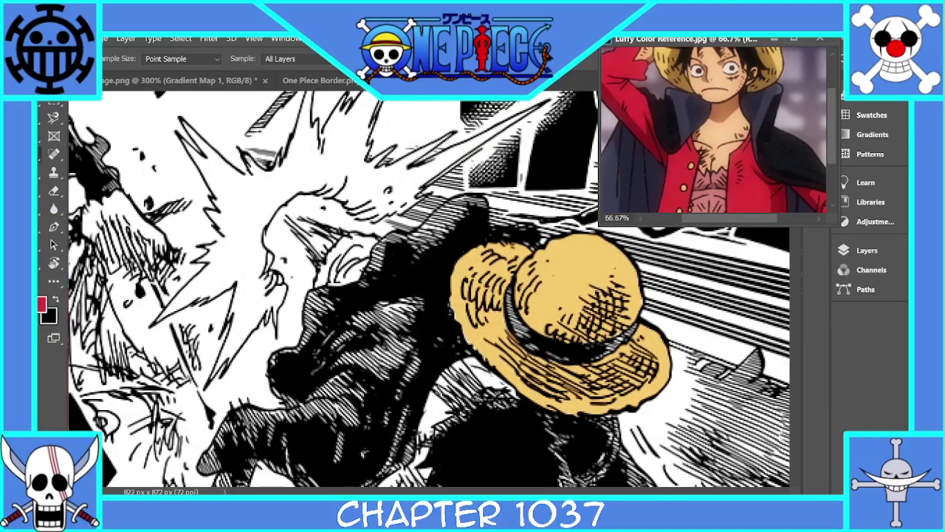
Add a black-to-red Gradient Map adjustment layer to the selected hat band, moving the red colour stop inward toward the black one.
{"action": "left_click", "coordinate": [777, 40]}
{"action": "left_click", "coordinate": [866, 250]}
{"action": "left_click", "coordinate": [750, 478]}
{"action": "left_click", "coordinate": [756, 453]}
{"action": "left_click", "coordinate": [709, 168]}
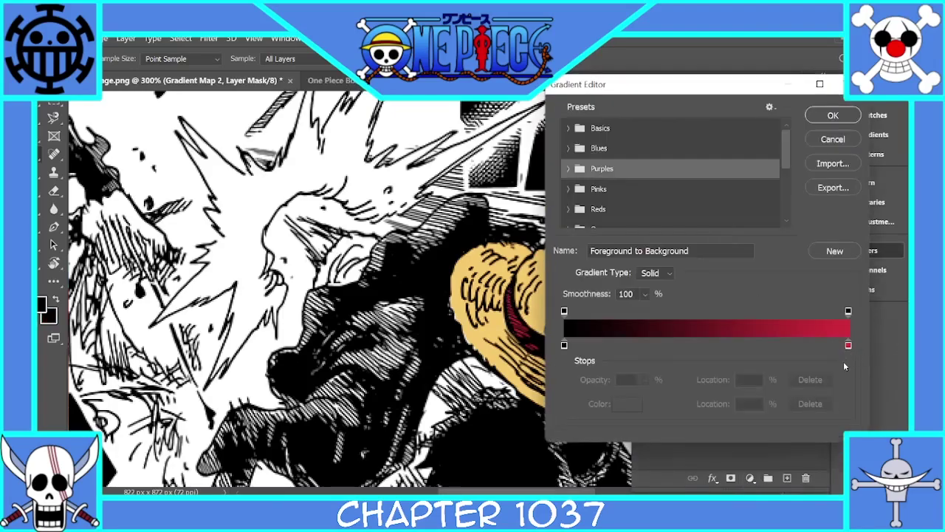
{"action": "left_click_drag", "start_coordinate": [848, 344], "coordinate": [751, 347]}
{"action": "left_click", "coordinate": [722, 344]}
{"action": "left_click", "coordinate": [833, 116]}
{"action": "left_click", "coordinate": [866, 250]}
Lasso the sleeve and lower part of Luffy's dark coat, extending the selection out to the cuff and lower outline.
{"action": "left_click_drag", "start_coordinate": [797, 268], "coordinate": [798, 295]}
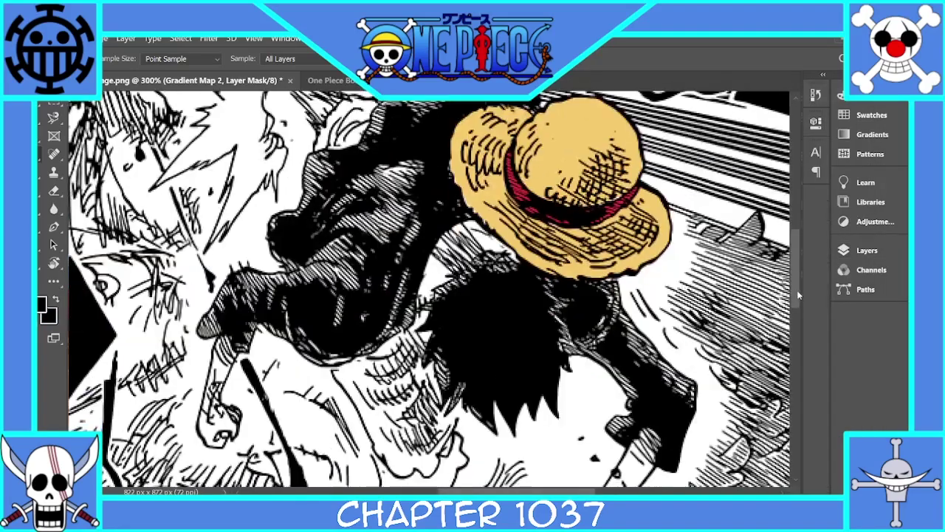
{"action": "key", "text": "l"}
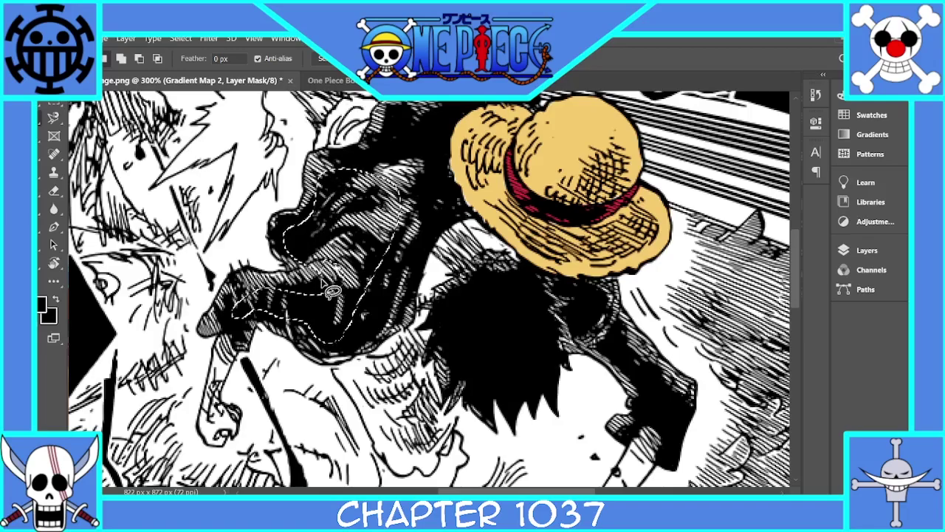
{"action": "scroll", "coordinate": [332, 292], "scroll_direction": "up", "scroll_amount": 2}
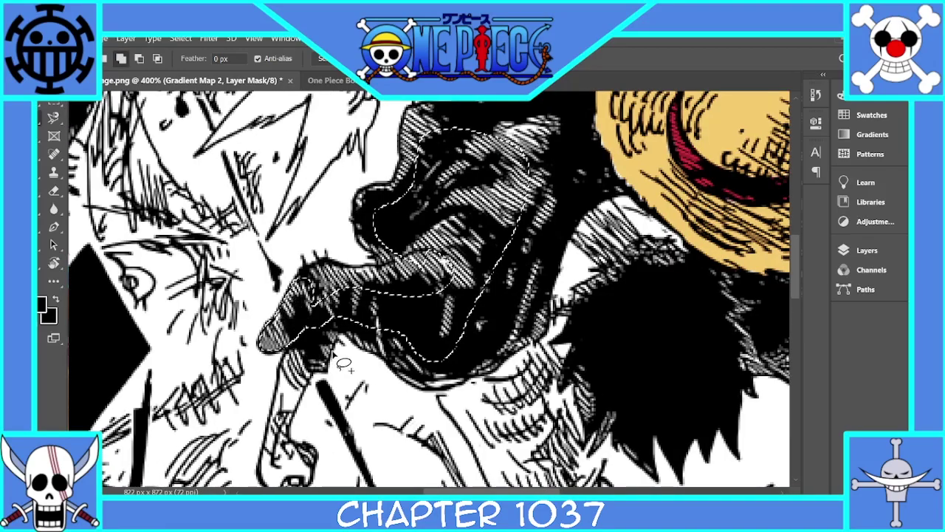
{"action": "mouse_move", "coordinate": [370, 358]}
{"action": "left_mouse_down"}
{"action": "mouse_move", "coordinate": [315, 309]}
{"action": "mouse_move", "coordinate": [335, 270]}
{"action": "mouse_move", "coordinate": [399, 203]}
{"action": "left_mouse_up"}
{"action": "mouse_move", "coordinate": [386, 274]}
{"action": "left_mouse_down"}
{"action": "mouse_move", "coordinate": [451, 391]}
{"action": "mouse_move", "coordinate": [392, 364]}
{"action": "mouse_move", "coordinate": [558, 253]}
{"action": "left_mouse_up"}
{"action": "left_click_drag", "start_coordinate": [516, 369], "coordinate": [516, 368]}
{"action": "scroll", "coordinate": [472, 295], "scroll_direction": "up", "scroll_amount": 2}
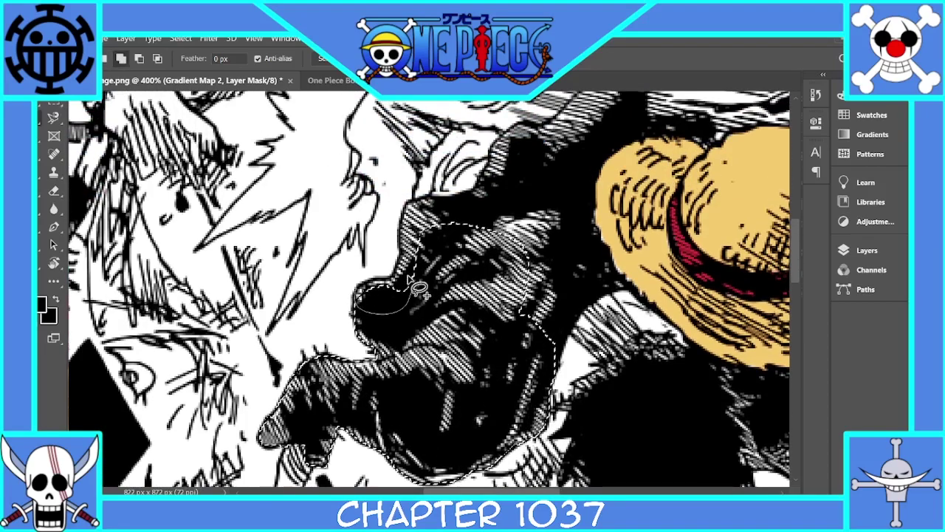
Extend the coat selection up over the shoulder and along the hat brim, undoing and redrawing a stray lasso stroke.
{"action": "mouse_move", "coordinate": [419, 199]}
{"action": "left_mouse_down"}
{"action": "mouse_move", "coordinate": [449, 197]}
{"action": "mouse_move", "coordinate": [517, 229]}
{"action": "mouse_move", "coordinate": [480, 254]}
{"action": "left_mouse_up"}
{"action": "scroll", "coordinate": [510, 229], "scroll_direction": "up", "scroll_amount": 1}
{"action": "mouse_move", "coordinate": [531, 181]}
{"action": "left_mouse_down"}
{"action": "mouse_move", "coordinate": [578, 264]}
{"action": "mouse_move", "coordinate": [600, 134]}
{"action": "left_mouse_up"}
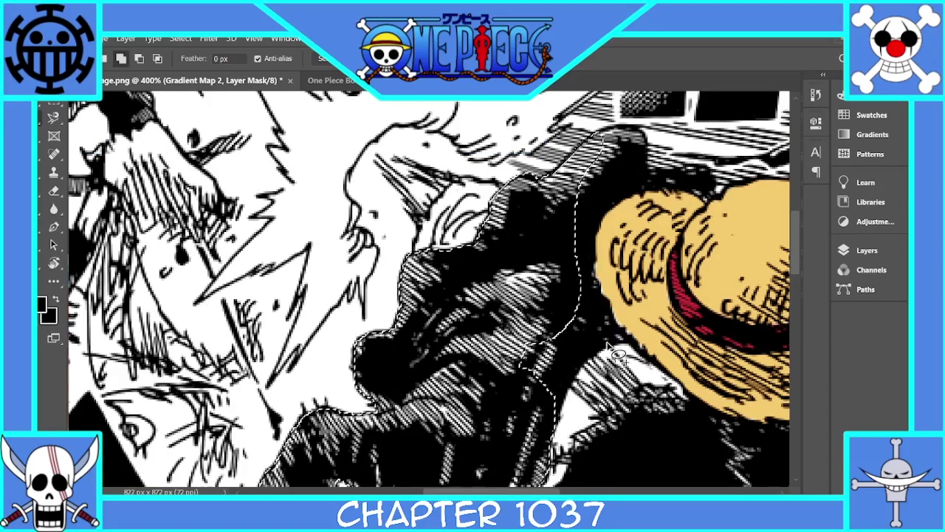
{"action": "key", "text": "ctrl+z"}
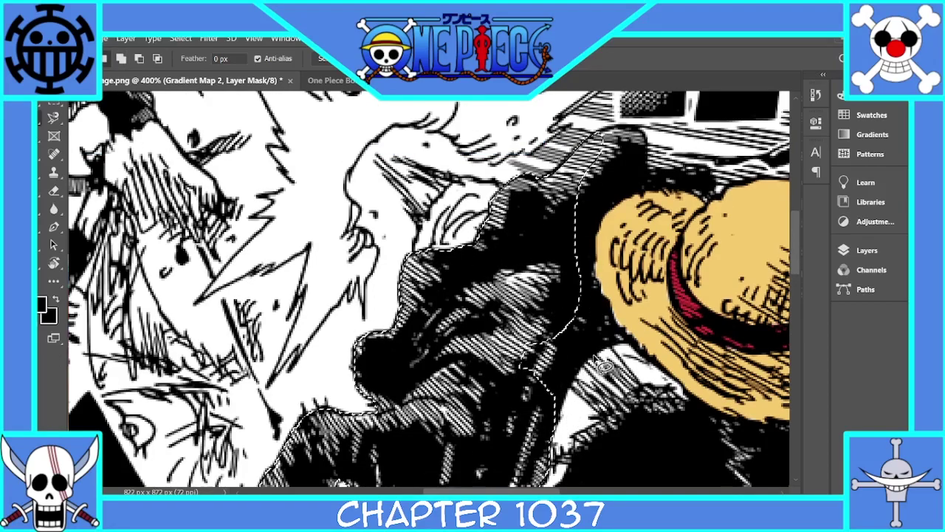
{"action": "mouse_move", "coordinate": [537, 325]}
{"action": "left_mouse_down"}
{"action": "mouse_move", "coordinate": [576, 322]}
{"action": "mouse_move", "coordinate": [653, 360]}
{"action": "mouse_move", "coordinate": [576, 377]}
{"action": "left_mouse_up"}
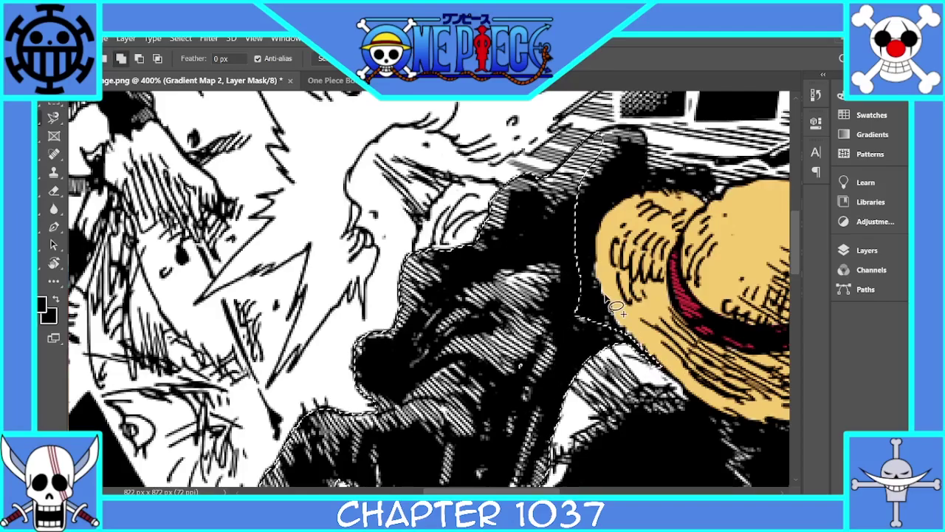
{"action": "mouse_move", "coordinate": [613, 306]}
{"action": "left_mouse_down"}
{"action": "mouse_move", "coordinate": [590, 267]}
{"action": "mouse_move", "coordinate": [619, 329]}
{"action": "left_mouse_up"}
{"action": "left_click_drag", "start_coordinate": [582, 186], "coordinate": [579, 235]}
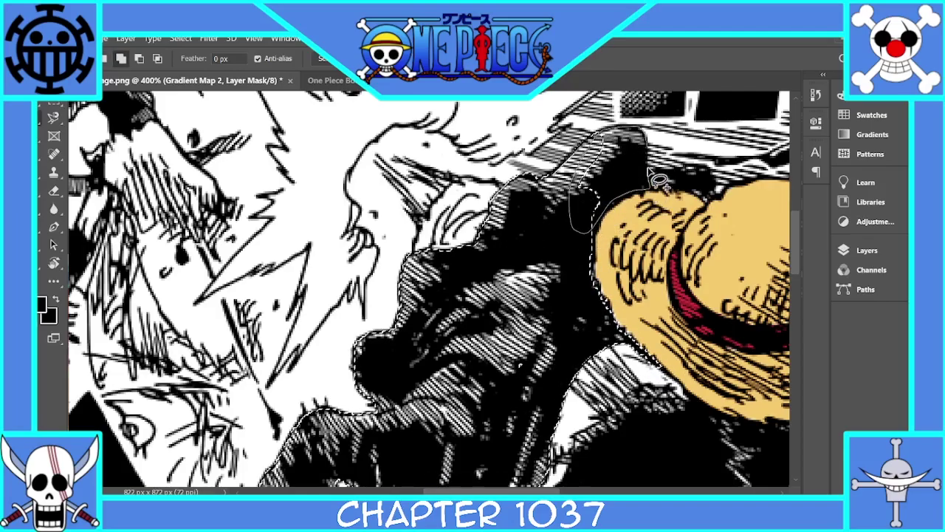
{"action": "left_click_drag", "start_coordinate": [649, 168], "coordinate": [650, 189]}
Extend the coat selection to the dark area under the hat brim on the other side of Luffy's hair.
{"action": "scroll", "coordinate": [653, 192], "scroll_direction": "down", "scroll_amount": 4}
{"action": "scroll", "coordinate": [657, 203], "scroll_direction": "up", "scroll_amount": 5}
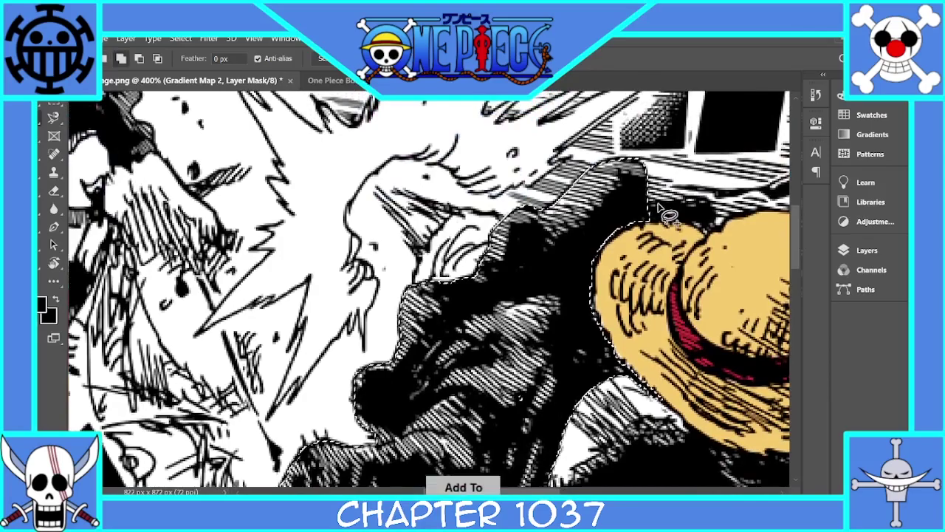
{"action": "key", "text": "ctrl+minus"}
{"action": "key", "text": "ctrl+minus"}
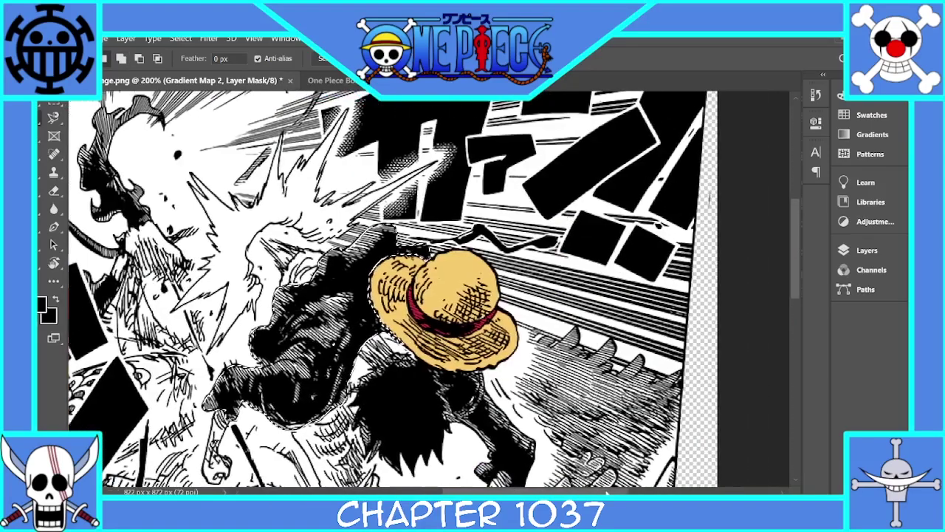
{"action": "left_click_drag", "start_coordinate": [607, 492], "coordinate": [608, 493]}
{"action": "left_click_drag", "start_coordinate": [799, 255], "coordinate": [799, 273]}
{"action": "key", "text": "ctrl+plus"}
{"action": "key", "text": "ctrl+plus"}
{"action": "mouse_move", "coordinate": [419, 298]}
{"action": "left_mouse_down"}
{"action": "mouse_move", "coordinate": [430, 321]}
{"action": "mouse_move", "coordinate": [427, 299]}
{"action": "left_mouse_up"}
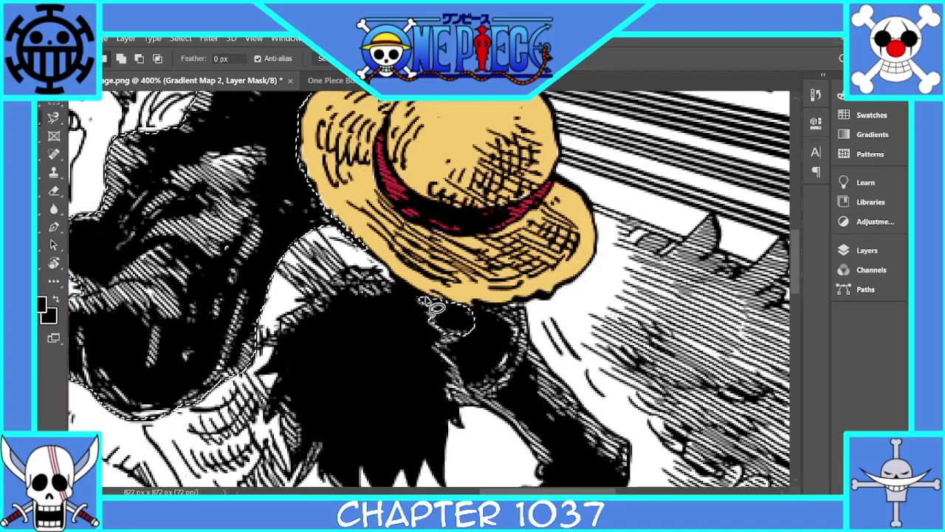
{"action": "key", "text": "ctrl+plus"}
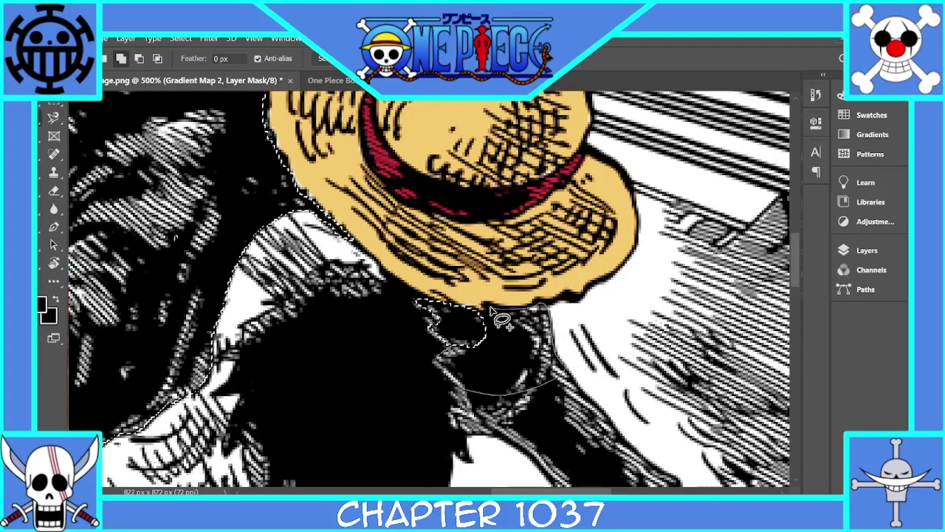
{"action": "left_click_drag", "start_coordinate": [494, 314], "coordinate": [489, 309]}
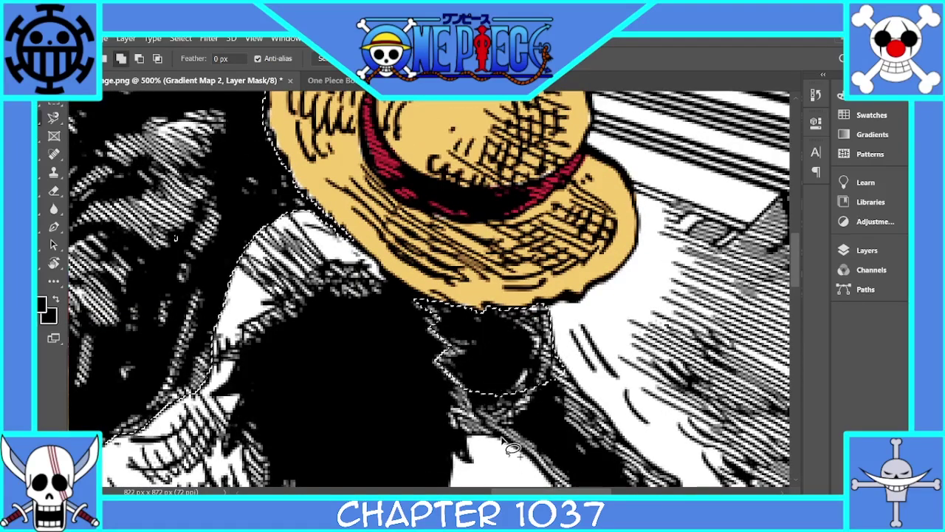
Extend the coat selection down the second sleeve, following its outline to the cuff around the wrist.
{"action": "mouse_move", "coordinate": [504, 441]}
{"action": "left_mouse_down"}
{"action": "mouse_move", "coordinate": [528, 359]}
{"action": "mouse_move", "coordinate": [496, 357]}
{"action": "left_mouse_up"}
{"action": "left_click_drag", "start_coordinate": [783, 268], "coordinate": [565, 171]}
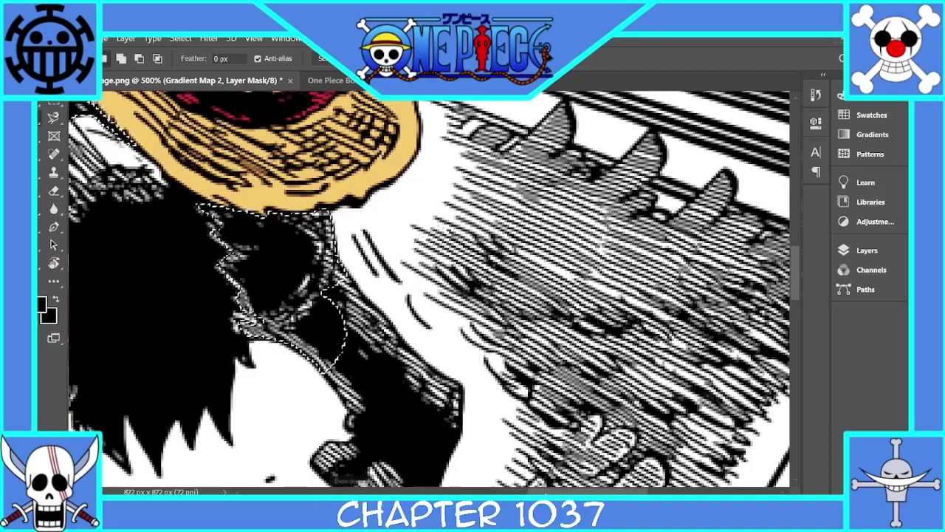
{"action": "scroll", "coordinate": [347, 399], "scroll_direction": "down", "scroll_amount": 2}
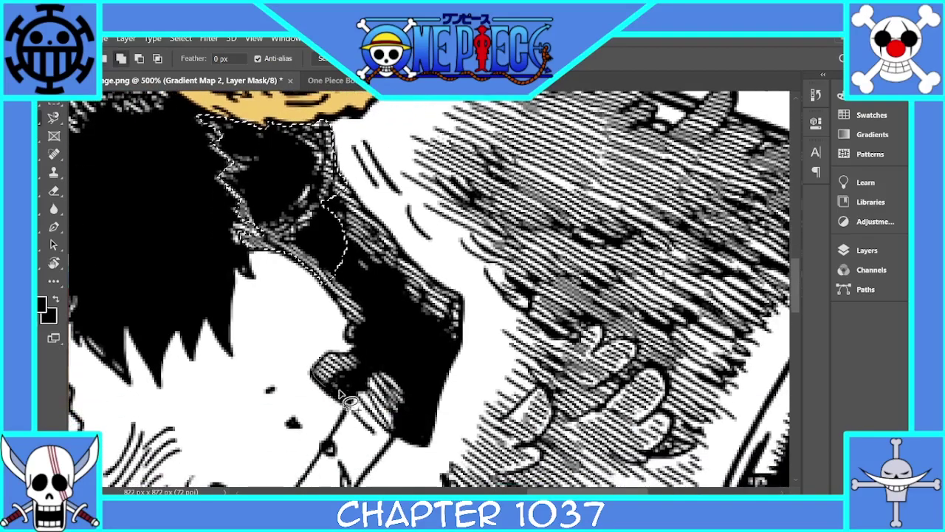
{"action": "mouse_move", "coordinate": [339, 403]}
{"action": "left_mouse_down"}
{"action": "mouse_move", "coordinate": [402, 432]}
{"action": "mouse_move", "coordinate": [449, 392]}
{"action": "mouse_move", "coordinate": [424, 440]}
{"action": "mouse_move", "coordinate": [348, 214]}
{"action": "mouse_move", "coordinate": [464, 326]}
{"action": "left_mouse_up"}
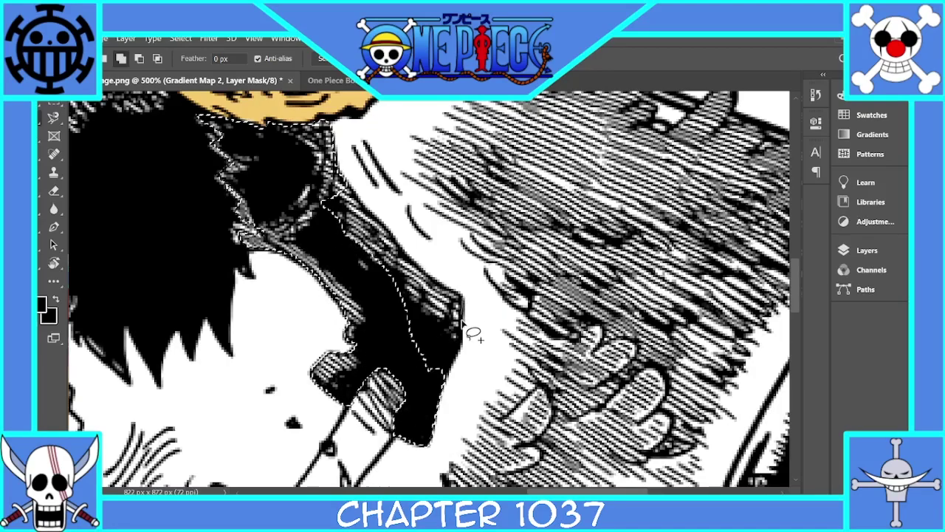
{"action": "key", "text": "ctrl+minus"}
{"action": "key", "text": "ctrl+minus"}
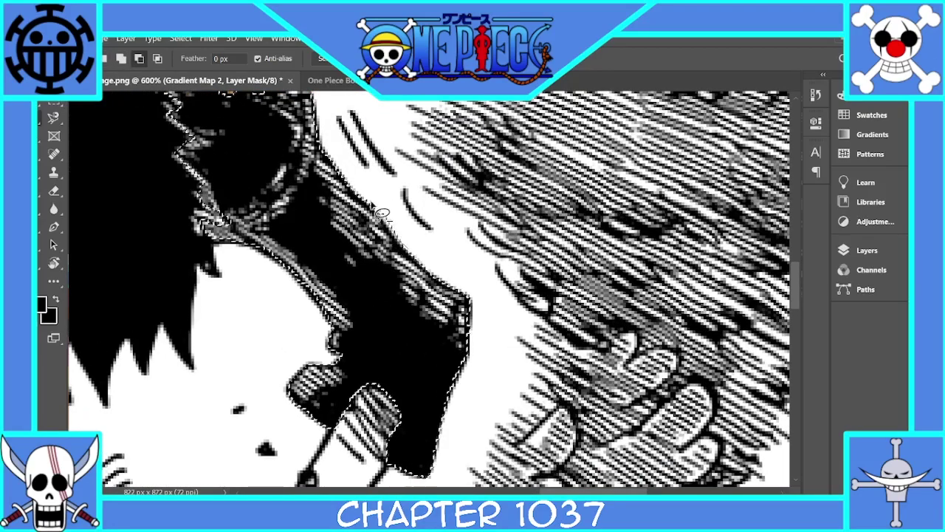
Try a Gradient Map adjustment layer on the coat with a red end stop and a dark red start stop.
{"action": "key", "text": "ctrl+minus"}
{"action": "left_click", "coordinate": [865, 250]}
{"action": "left_click", "coordinate": [750, 478]}
{"action": "left_click", "coordinate": [779, 460]}
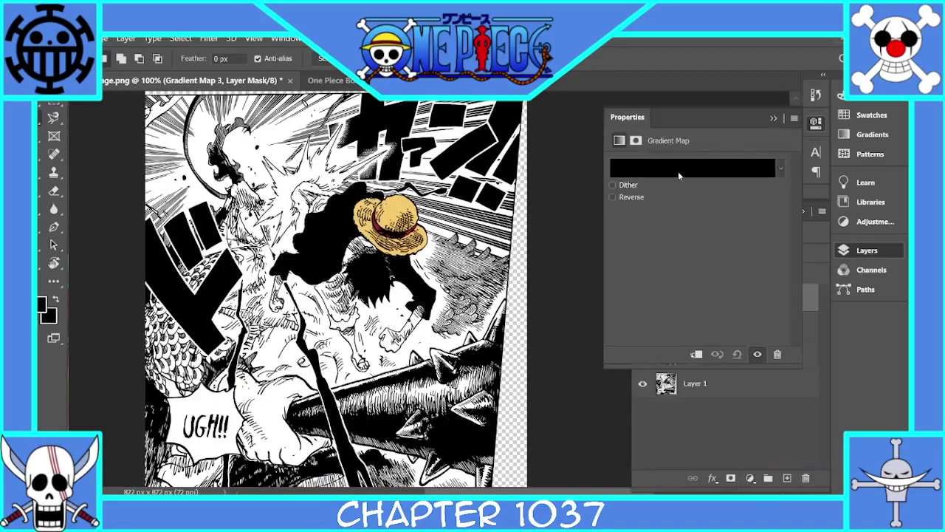
{"action": "left_click", "coordinate": [680, 171]}
{"action": "double_click", "coordinate": [848, 345]}
{"action": "left_click", "coordinate": [556, 192]}
{"action": "left_click", "coordinate": [555, 167]}
{"action": "left_click", "coordinate": [738, 121]}
{"action": "double_click", "coordinate": [567, 345]}
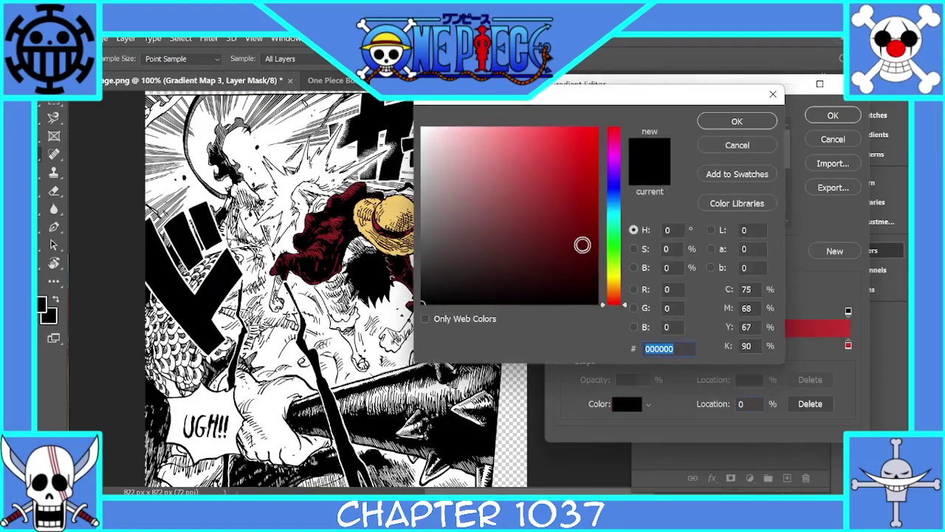
{"action": "left_click", "coordinate": [584, 245]}
{"action": "key", "text": "Return"}
{"action": "key", "text": "ctrl+z"}
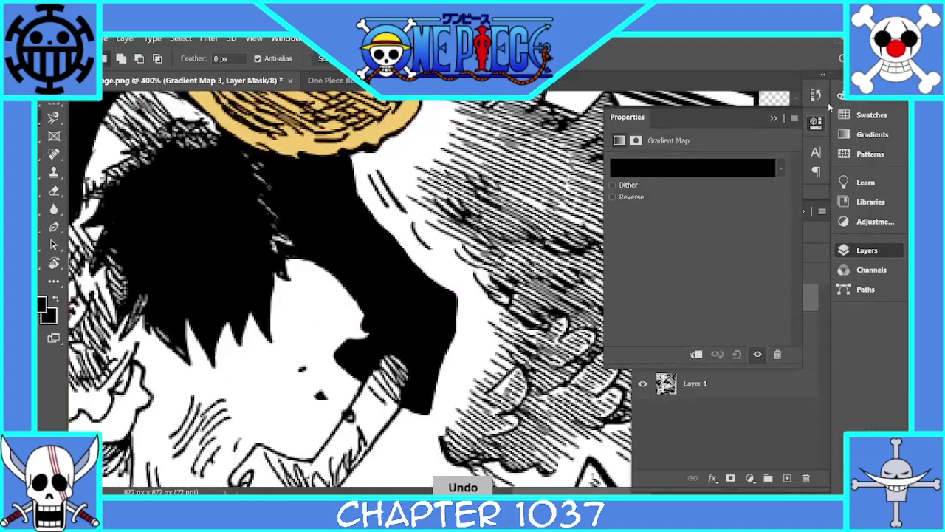
{"action": "left_click", "coordinate": [758, 478]}
{"action": "left_click", "coordinate": [739, 356]}
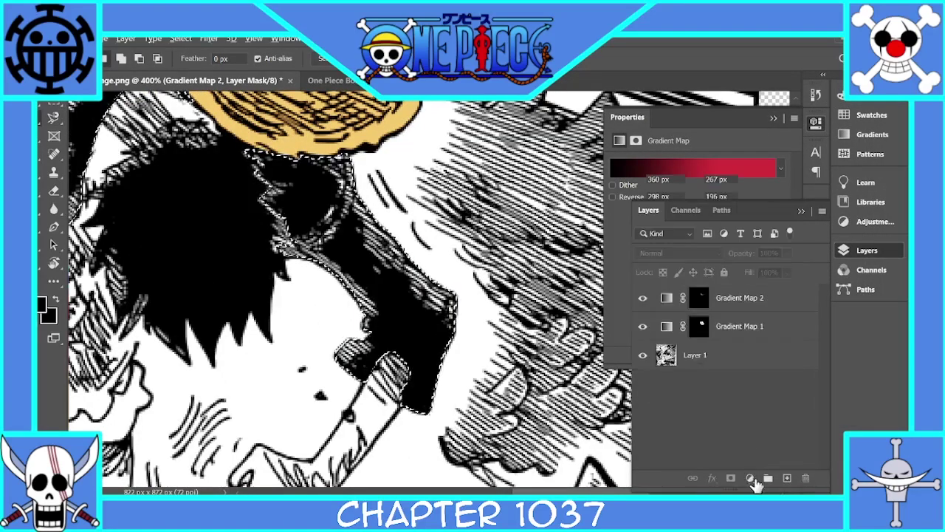
{"action": "left_click", "coordinate": [751, 479]}
{"action": "left_click", "coordinate": [779, 459]}
{"action": "key", "text": "ctrl+minus"}
{"action": "key", "text": "ctrl+minus"}
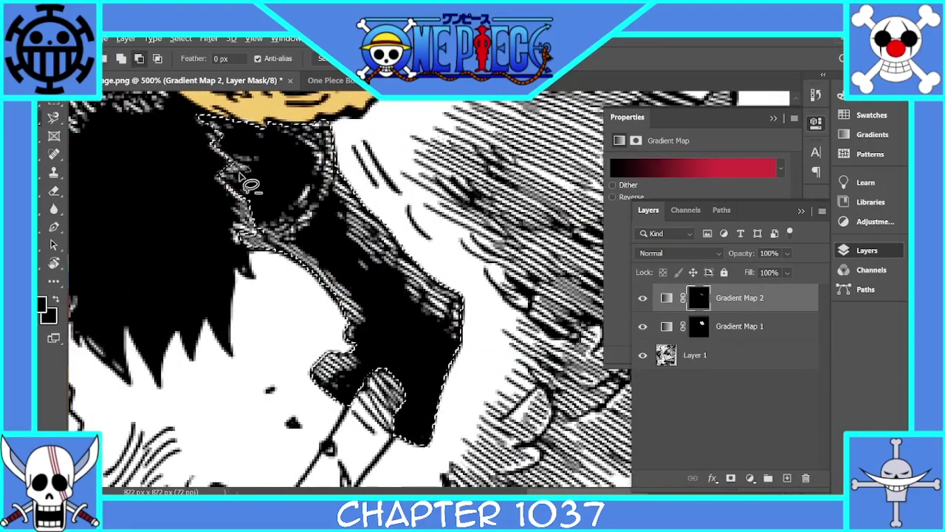
{"action": "left_click", "coordinate": [751, 478]}
{"action": "left_click", "coordinate": [765, 458]}
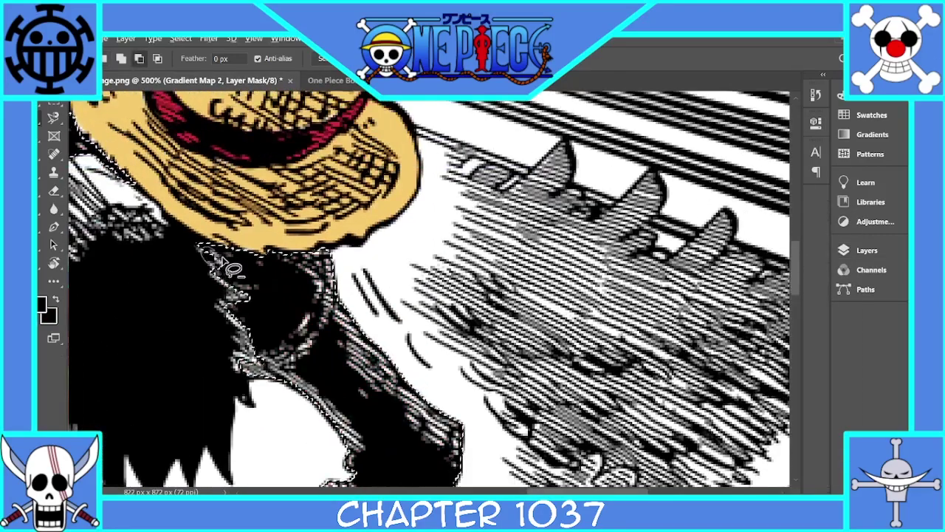
Trim the coat selection along the hair strands and add a black-to-red Gradient Map adjustment layer to it.
{"action": "left_click_drag", "start_coordinate": [223, 259], "coordinate": [206, 249]}
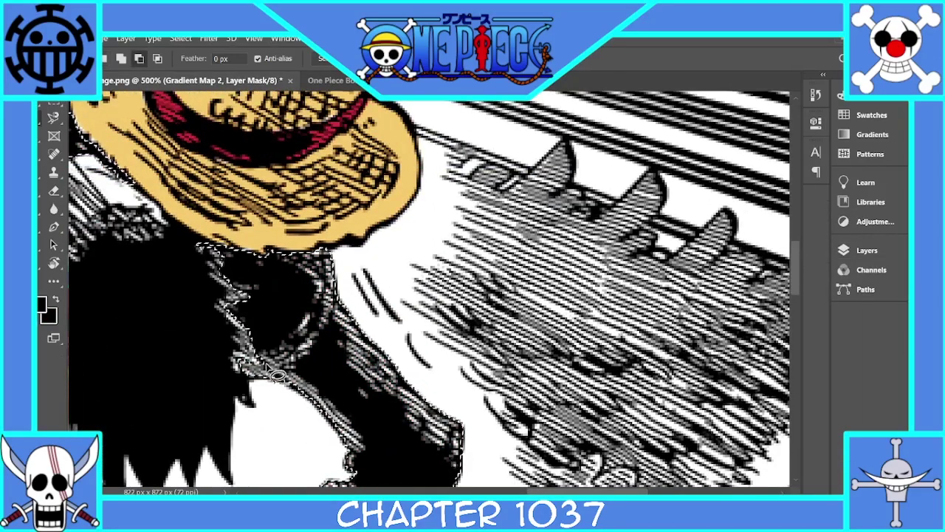
{"action": "left_click", "coordinate": [867, 250]}
{"action": "left_click", "coordinate": [751, 478]}
{"action": "left_click", "coordinate": [779, 458]}
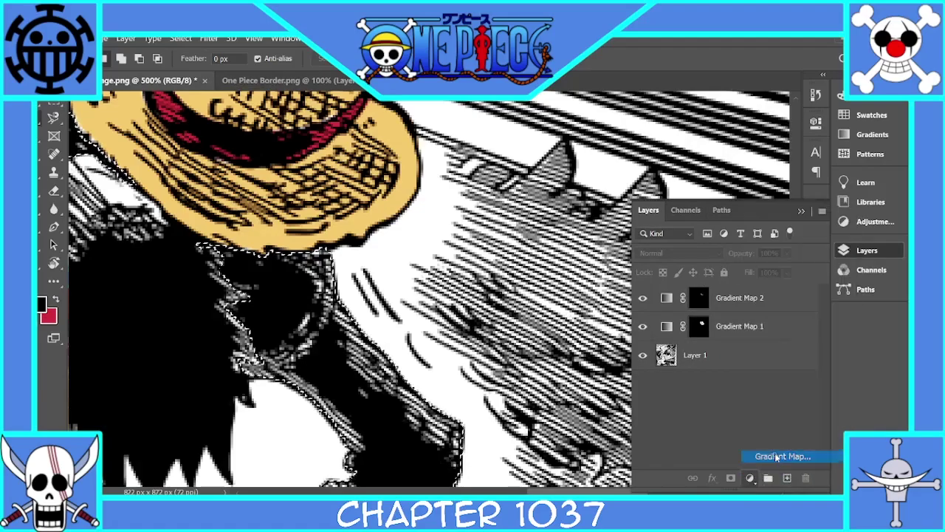
{"action": "left_click", "coordinate": [771, 455]}
{"action": "key", "text": "ctrl+minus"}
{"action": "key", "text": "ctrl+minus"}
{"action": "key", "text": "ctrl+minus"}
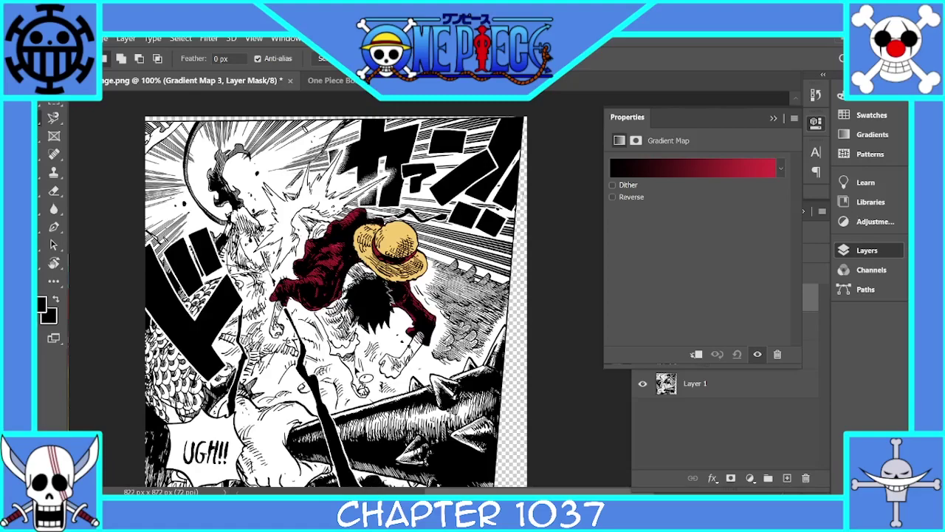
Lasso the bare forearm and fist, adding the hatched skin between the coat, hair and hat brim.
{"action": "key", "text": "ctrl+plus"}
{"action": "key", "text": "ctrl+plus"}
{"action": "key", "text": "ctrl+plus"}
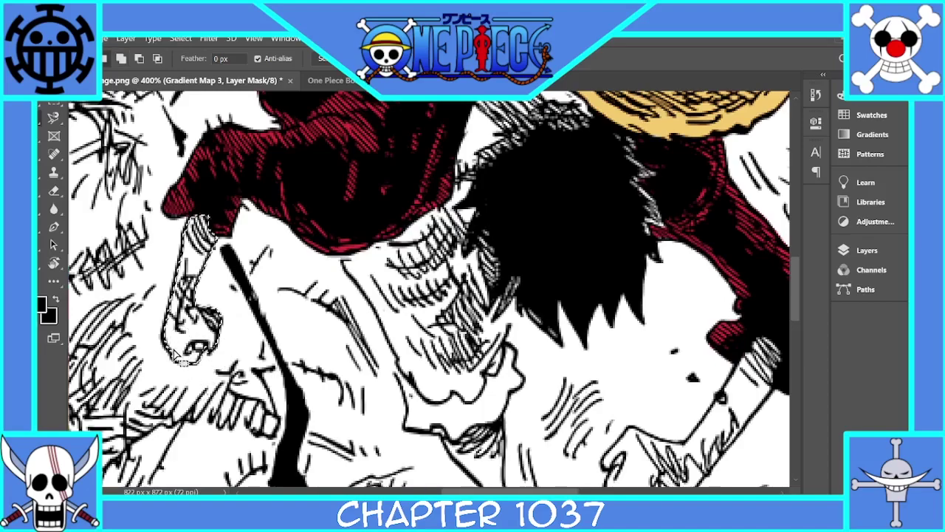
{"action": "scroll", "coordinate": [480, 288], "scroll_direction": "up", "scroll_amount": 3}
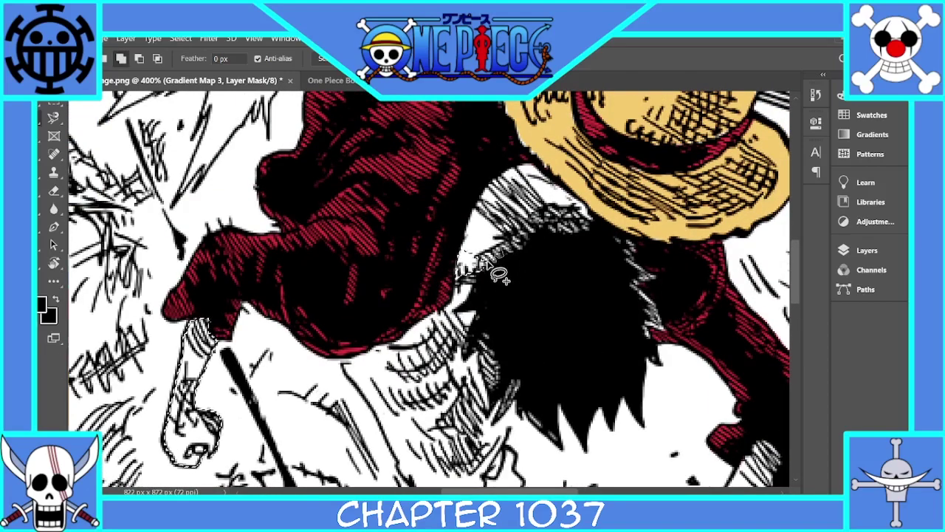
{"action": "left_click_drag", "start_coordinate": [511, 252], "coordinate": [485, 242]}
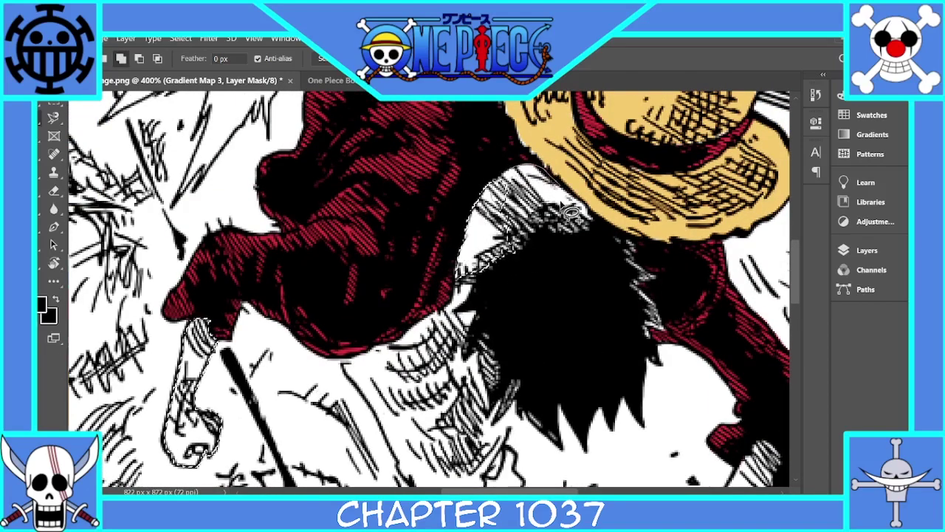
{"action": "left_click_drag", "start_coordinate": [567, 214], "coordinate": [600, 224]}
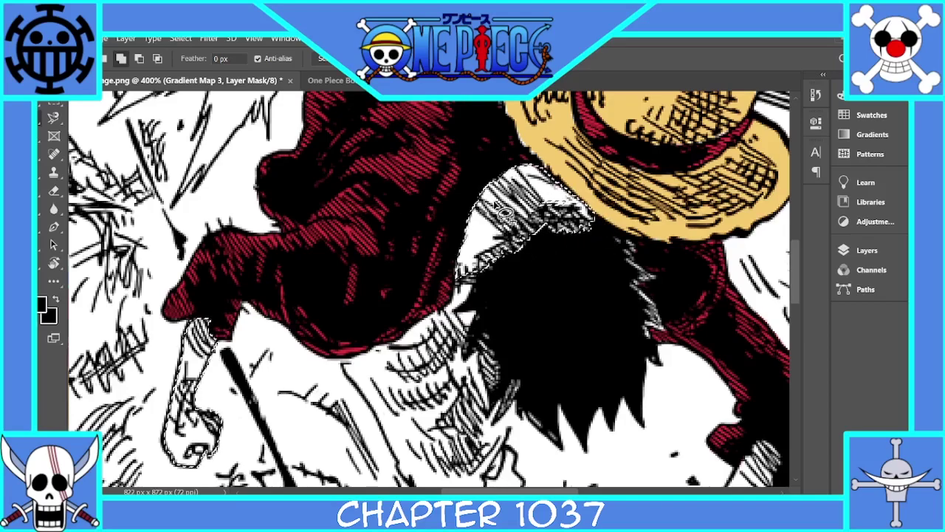
Sample Luffy's skin tone from the colour reference as background colour, with black as foreground colour.
{"action": "left_click", "coordinate": [867, 250]}
{"action": "left_click", "coordinate": [750, 478]}
{"action": "left_click", "coordinate": [697, 431]}
{"action": "left_click", "coordinate": [652, 457]}
{"action": "key", "text": "i"}
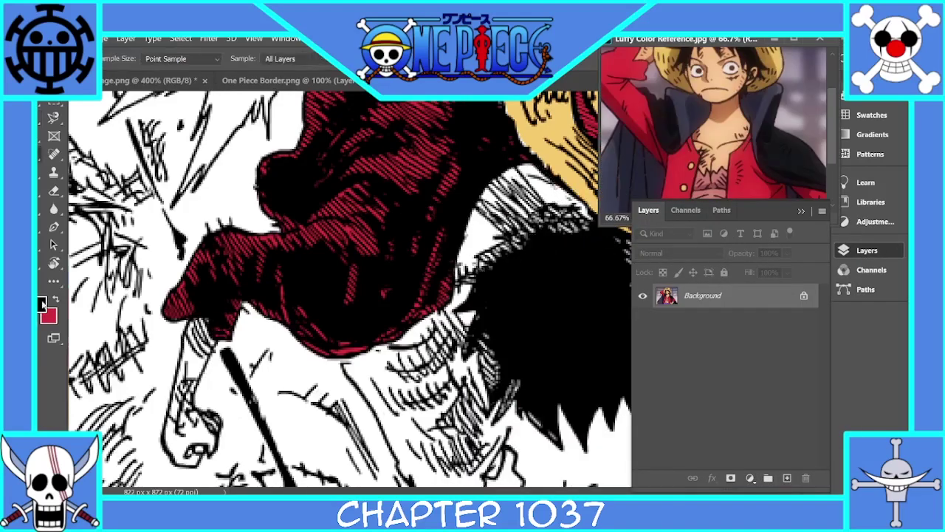
{"action": "key", "text": "v"}
{"action": "left_click", "coordinate": [222, 187]}
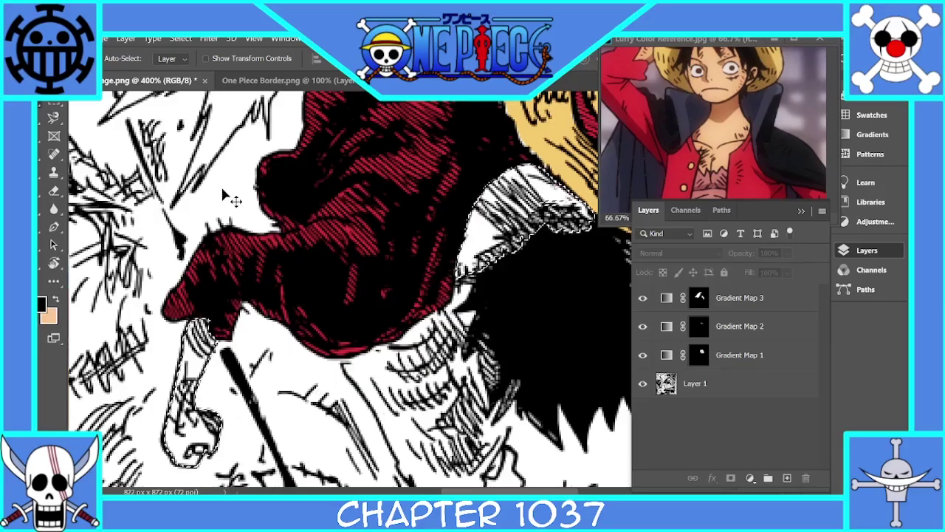
{"action": "key", "text": "l"}
{"action": "left_click", "coordinate": [750, 477]}
{"action": "left_click", "coordinate": [775, 444]}
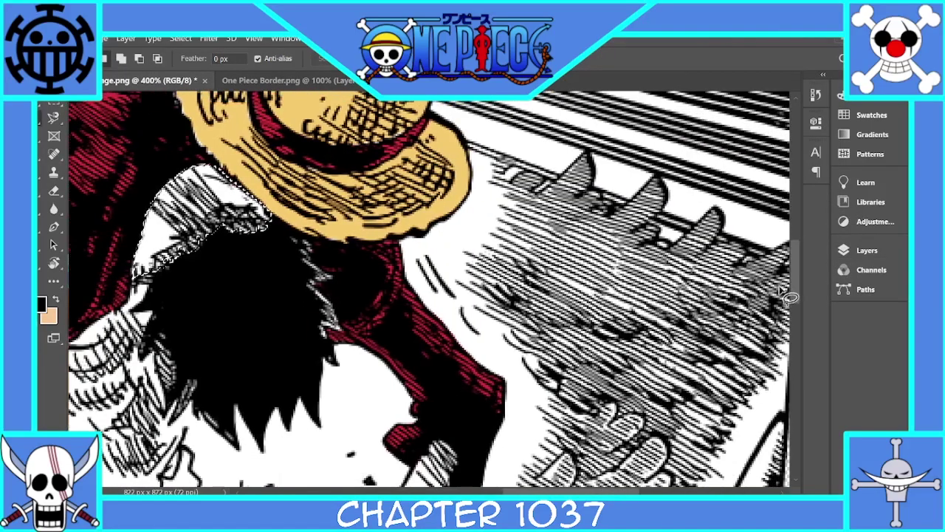
Add the other bare forearm and its fist below the second red cuff to the skin selection.
{"action": "scroll", "coordinate": [591, 295], "scroll_direction": "down", "scroll_amount": 3}
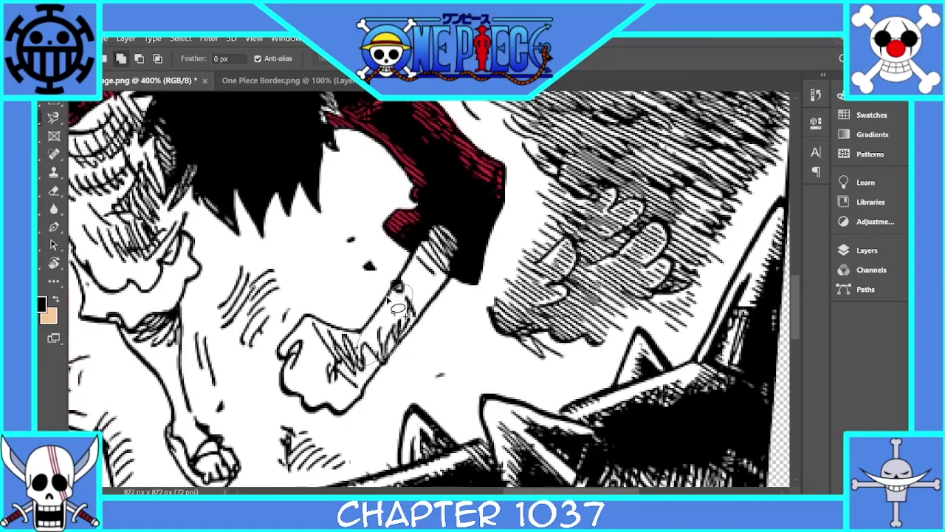
{"action": "key", "text": "ctrl+plus"}
{"action": "key", "text": "ctrl+plus"}
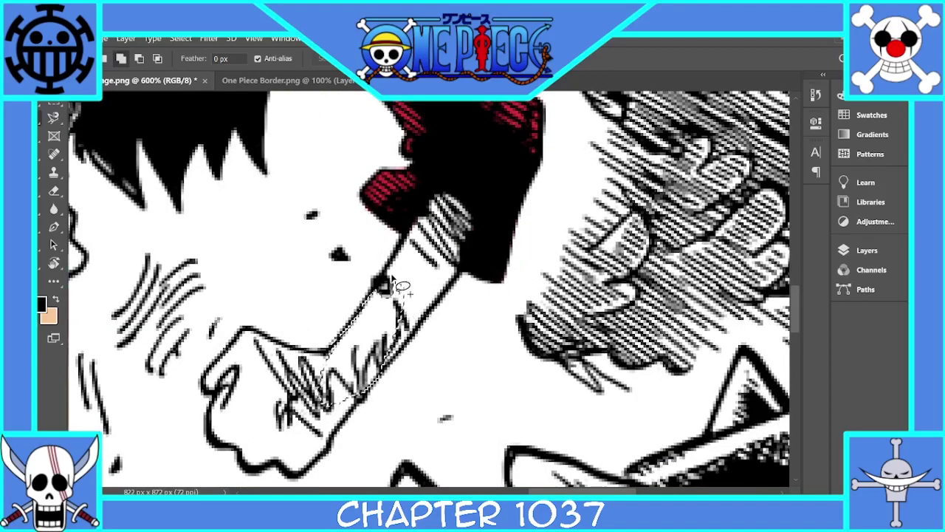
{"action": "mouse_move", "coordinate": [438, 225]}
{"action": "left_mouse_down"}
{"action": "mouse_move", "coordinate": [415, 234]}
{"action": "mouse_move", "coordinate": [459, 254]}
{"action": "mouse_move", "coordinate": [373, 394]}
{"action": "mouse_move", "coordinate": [288, 476]}
{"action": "mouse_move", "coordinate": [320, 358]}
{"action": "mouse_move", "coordinate": [230, 347]}
{"action": "mouse_move", "coordinate": [217, 402]}
{"action": "mouse_move", "coordinate": [310, 424]}
{"action": "left_mouse_up"}
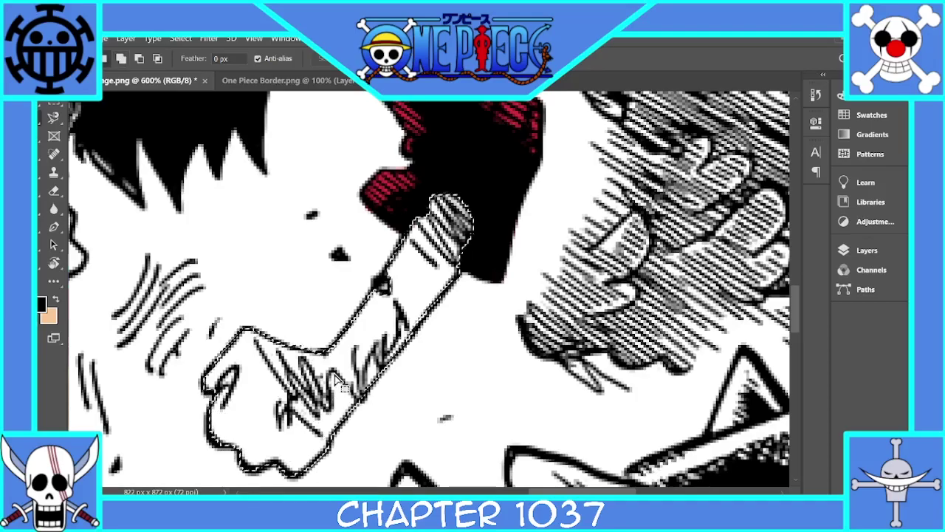
Add the small skin area beside the coat's shoulder and the bare lower leg and foot to the selection.
{"action": "key", "text": "ctrl+minus"}
{"action": "key", "text": "ctrl+minus"}
{"action": "key", "text": "ctrl+minus"}
{"action": "left_click_drag", "start_coordinate": [532, 492], "coordinate": [472, 491]}
{"action": "left_click_drag", "start_coordinate": [796, 284], "coordinate": [796, 225]}
{"action": "key", "text": "ctrl+plus"}
{"action": "key", "text": "ctrl+plus"}
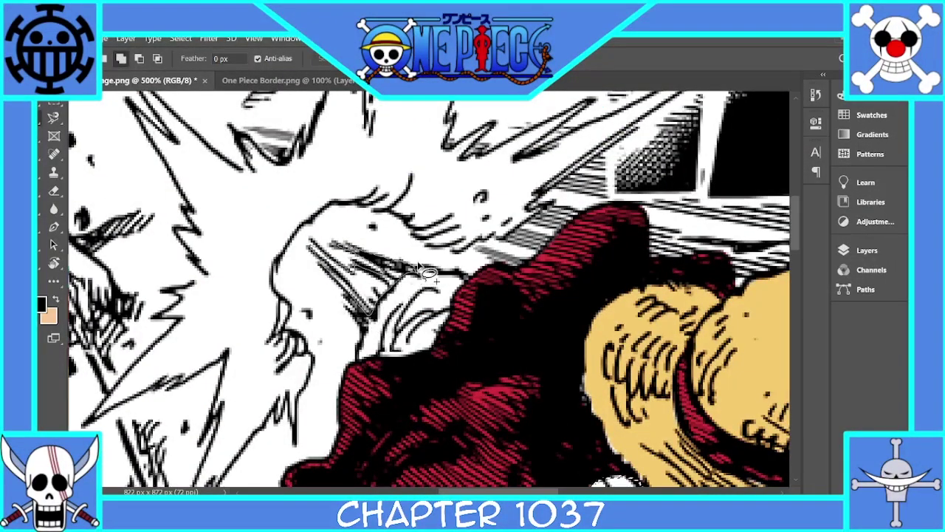
{"action": "left_click_drag", "start_coordinate": [796, 233], "coordinate": [802, 339]}
{"action": "mouse_move", "coordinate": [574, 255]}
{"action": "left_mouse_down"}
{"action": "mouse_move", "coordinate": [590, 198]}
{"action": "mouse_move", "coordinate": [516, 191]}
{"action": "left_mouse_up"}
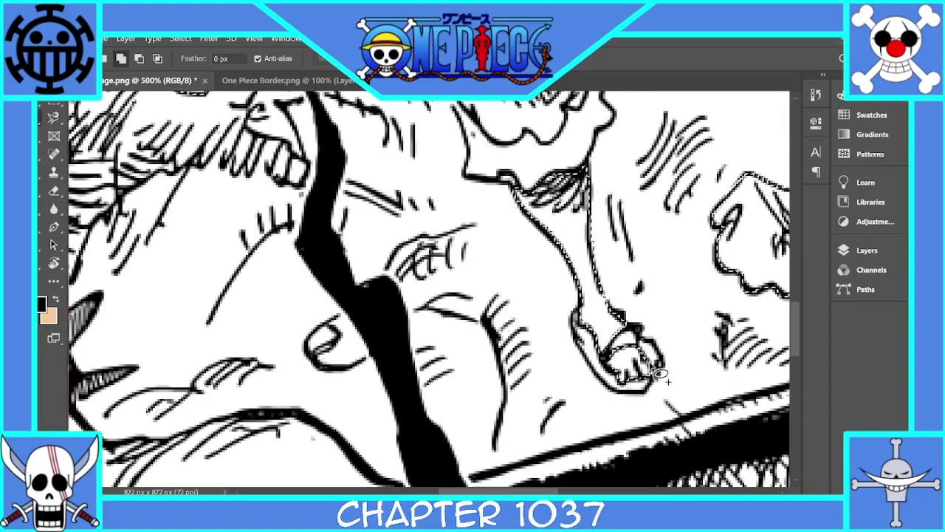
Add a black-to-skin-tone Gradient Map adjustment layer to the selected skin areas.
{"action": "key", "text": "ctrl+minus"}
{"action": "key", "text": "ctrl+minus"}
{"action": "key", "text": "ctrl+minus"}
{"action": "key", "text": "ctrl+minus"}
{"action": "left_click", "coordinate": [867, 250]}
{"action": "left_click", "coordinate": [750, 478]}
{"action": "left_click", "coordinate": [783, 452]}
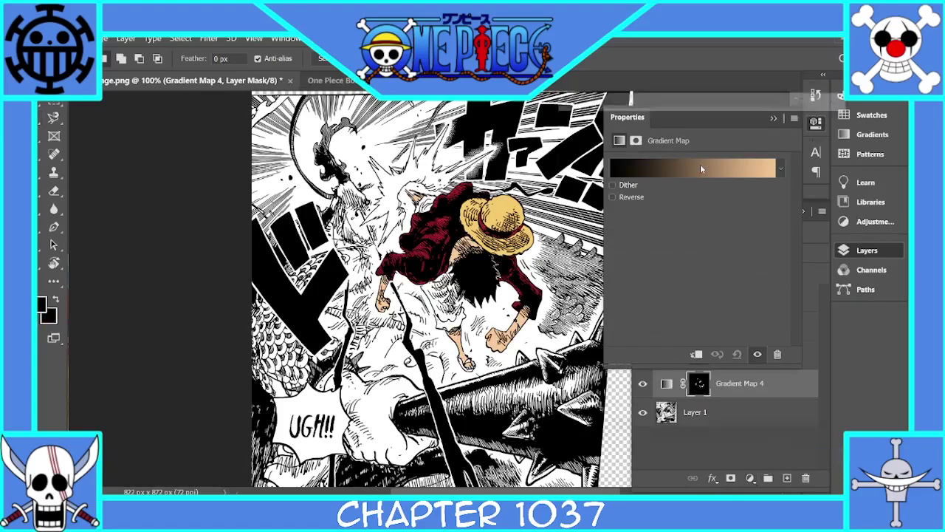
Change the end stop of the skin gradient map to a lighter skin tone.
{"action": "left_click", "coordinate": [700, 167]}
{"action": "left_click", "coordinate": [751, 344]}
{"action": "double_click", "coordinate": [848, 345]}
{"action": "left_click", "coordinate": [469, 133]}
{"action": "key", "text": "Return"}
{"action": "key", "text": "Return"}
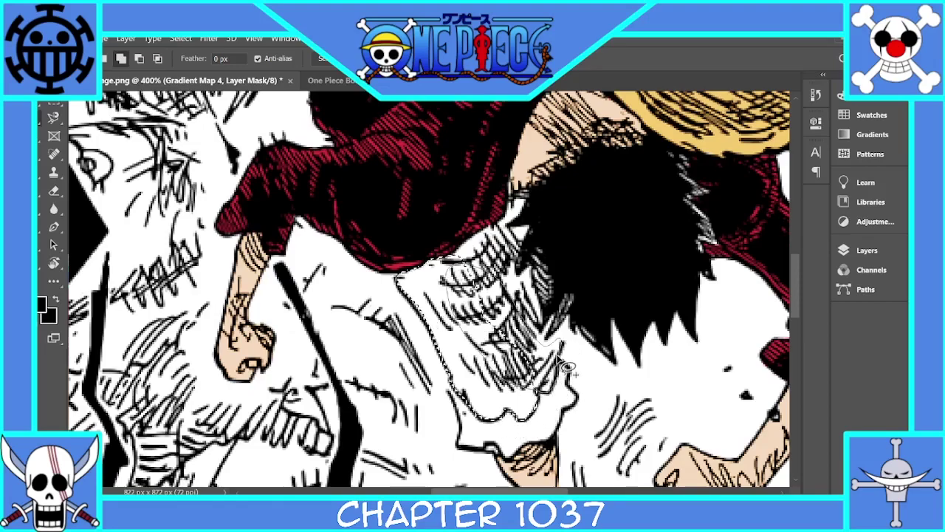
Lasso Luffy's shorts between the coat hem, hair and ragged cuff, and add a Gradient Map adjustment layer to them.
{"action": "mouse_move", "coordinate": [567, 367]}
{"action": "left_mouse_down"}
{"action": "mouse_move", "coordinate": [544, 276]}
{"action": "mouse_move", "coordinate": [530, 260]}
{"action": "mouse_move", "coordinate": [484, 267]}
{"action": "mouse_move", "coordinate": [538, 252]}
{"action": "mouse_move", "coordinate": [520, 227]}
{"action": "mouse_move", "coordinate": [527, 229]}
{"action": "mouse_move", "coordinate": [454, 270]}
{"action": "left_mouse_up"}
{"action": "left_click_drag", "start_coordinate": [526, 201], "coordinate": [530, 206]}
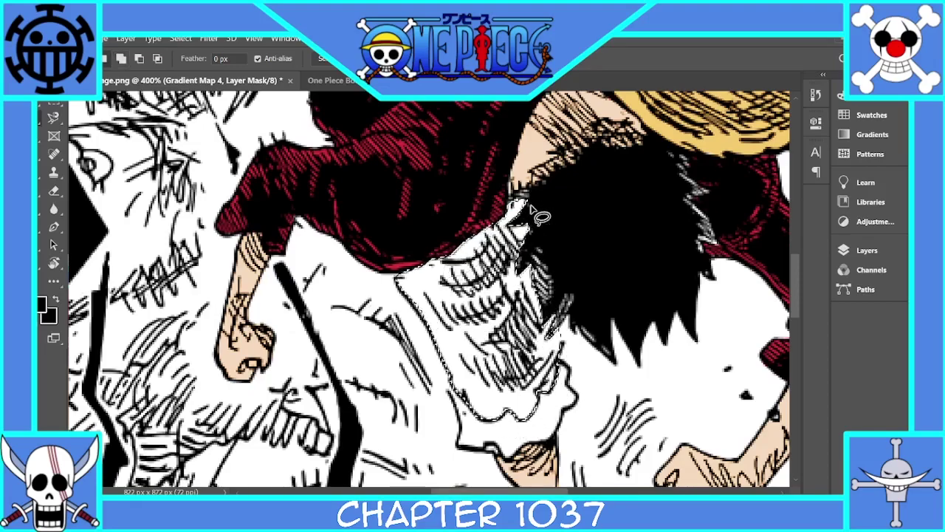
{"action": "key", "text": "ctrl+minus"}
{"action": "key", "text": "ctrl+minus"}
{"action": "key", "text": "ctrl+minus"}
{"action": "left_click", "coordinate": [867, 251]}
{"action": "left_click", "coordinate": [751, 479]}
{"action": "left_click", "coordinate": [775, 460]}
Try to set the end stop of the shorts' gradient map to blue.
{"action": "left_click", "coordinate": [685, 168]}
{"action": "double_click", "coordinate": [848, 344]}
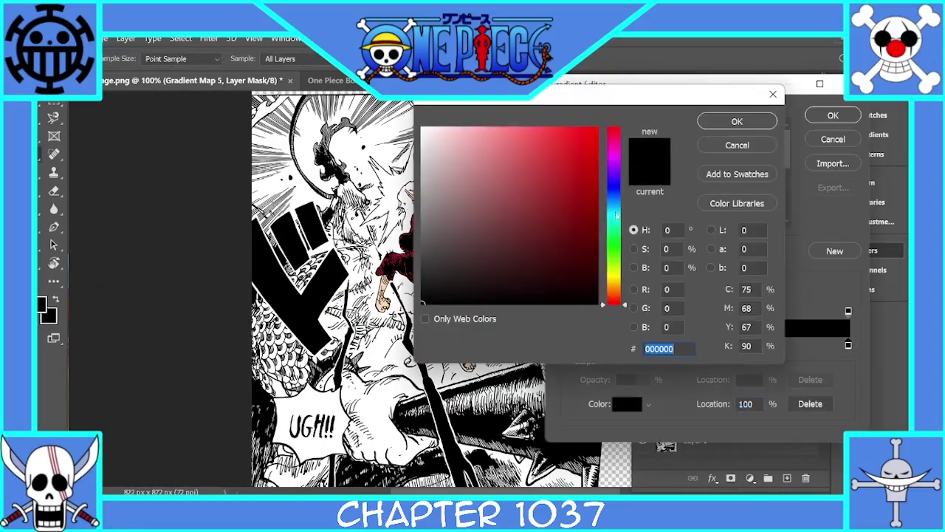
{"action": "left_click", "coordinate": [614, 203]}
{"action": "left_click_drag", "start_coordinate": [564, 102], "coordinate": [629, 129]}
{"action": "left_click", "coordinate": [566, 178]}
{"action": "left_click", "coordinate": [800, 145]}
{"action": "left_click", "coordinate": [833, 115]}
{"action": "key", "text": "ctrl+z"}
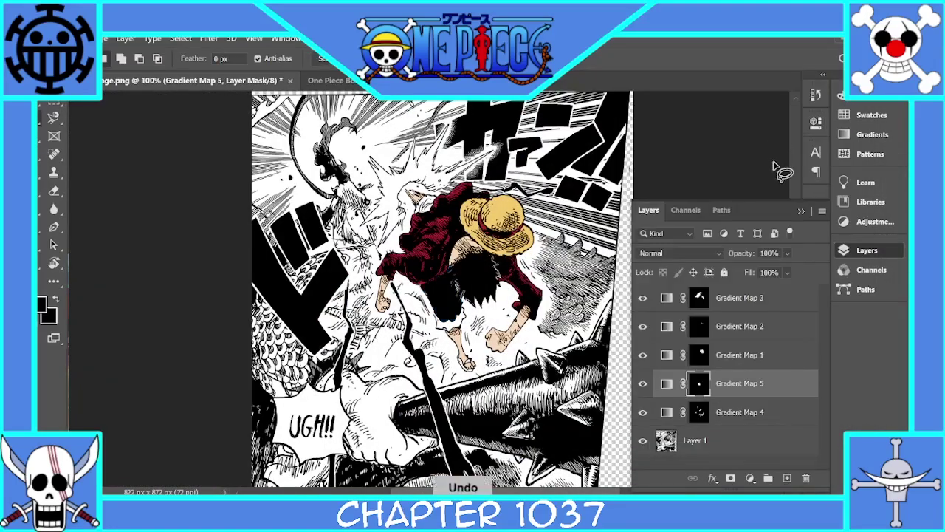
Lasso the small visible part of the shorts at Luffy's raised leg and add a Gradient Map adjustment layer for the shorts.
{"action": "key", "text": "ctrl+plus"}
{"action": "key", "text": "ctrl+plus"}
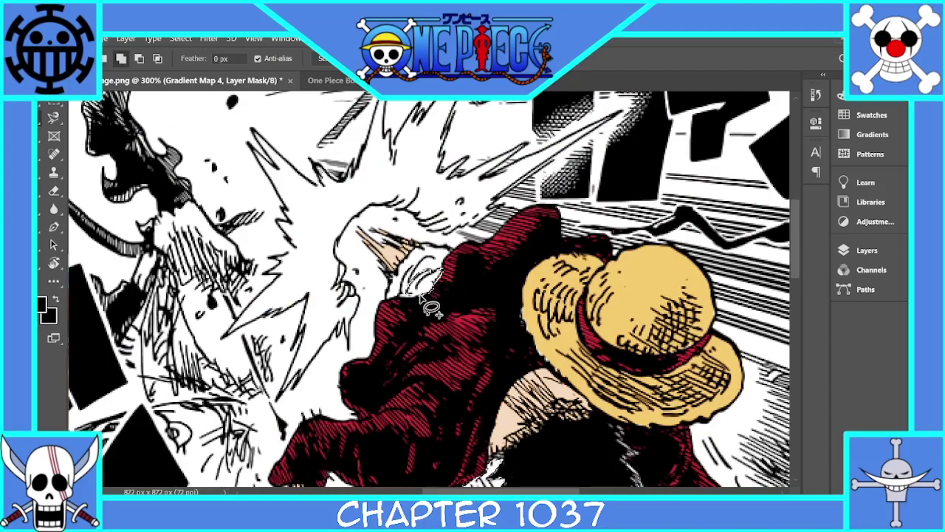
{"action": "left_click", "coordinate": [751, 478]}
{"action": "left_click", "coordinate": [780, 452]}
Set the end stop of the shorts' gradient map to light blue.
{"action": "left_click", "coordinate": [709, 149]}
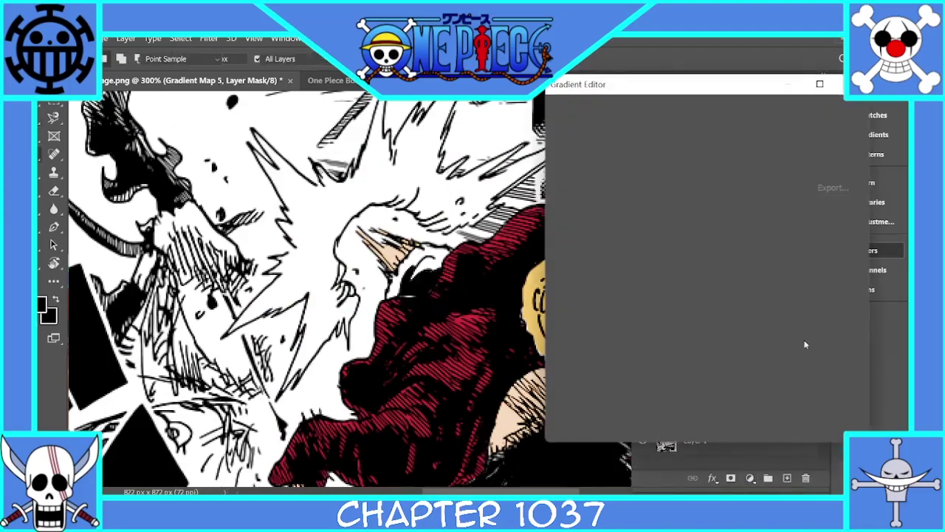
{"action": "double_click", "coordinate": [848, 344]}
{"action": "left_click", "coordinate": [678, 236]}
{"action": "left_click", "coordinate": [567, 169]}
{"action": "left_click", "coordinate": [677, 229]}
{"action": "left_click", "coordinate": [800, 146]}
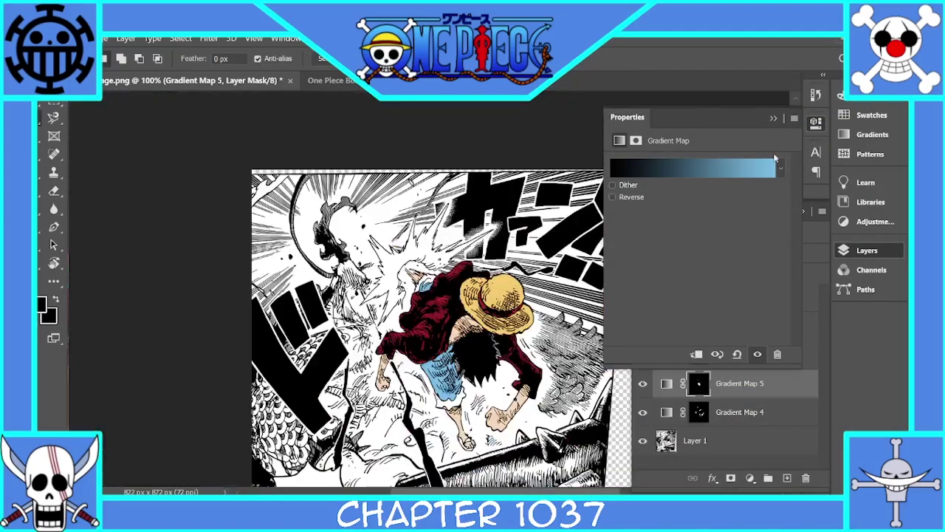
Select the sandal strap on Luffy's lower foot and add a Gradient Map adjustment layer to it.
{"action": "key", "text": "ctrl+plus"}
{"action": "key", "text": "ctrl+plus"}
{"action": "key", "text": "ctrl+plus"}
{"action": "scroll", "coordinate": [798, 303], "scroll_direction": "down", "scroll_amount": 3}
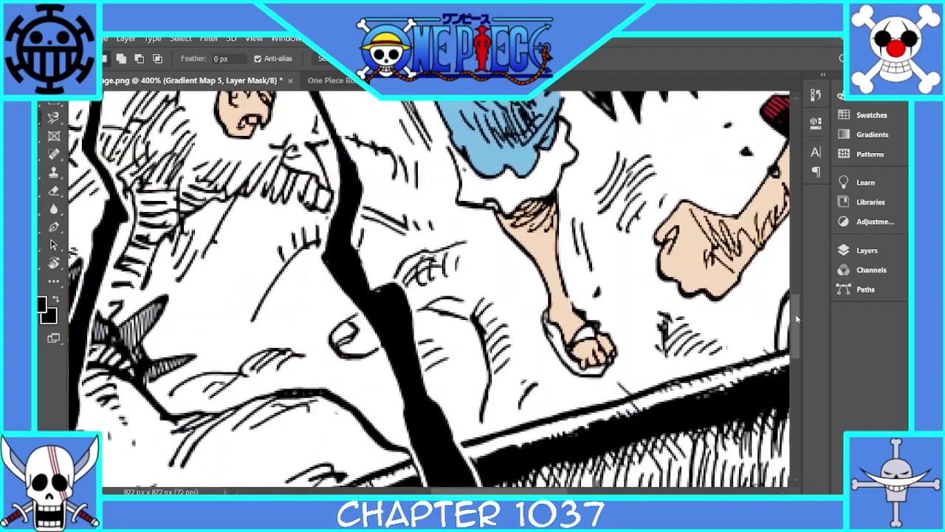
{"action": "left_click", "coordinate": [867, 250]}
{"action": "left_click", "coordinate": [750, 479]}
{"action": "left_click", "coordinate": [780, 452]}
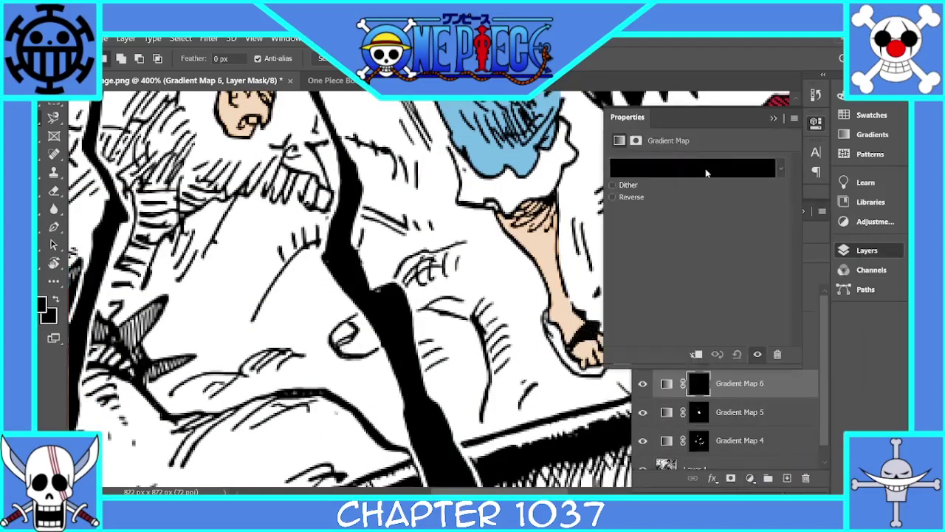
Set the end stop of the sandal strap's gradient map to a bright red.
{"action": "left_click", "coordinate": [707, 171]}
{"action": "double_click", "coordinate": [848, 345]}
{"action": "left_click", "coordinate": [588, 166]}
{"action": "left_click_drag", "start_coordinate": [613, 119], "coordinate": [174, 138]}
{"action": "left_click", "coordinate": [363, 165]}
{"action": "left_click_drag", "start_coordinate": [644, 88], "coordinate": [456, 163]}
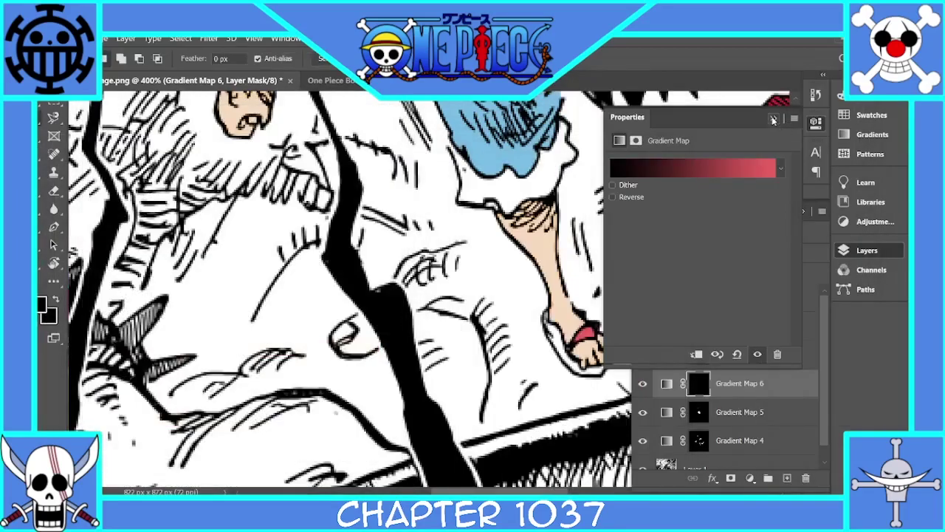
Lasso the sandal sole around Luffy's foot and colour it brown with a Gradient Map adjustment layer.
{"action": "key", "text": "ctrl+plus"}
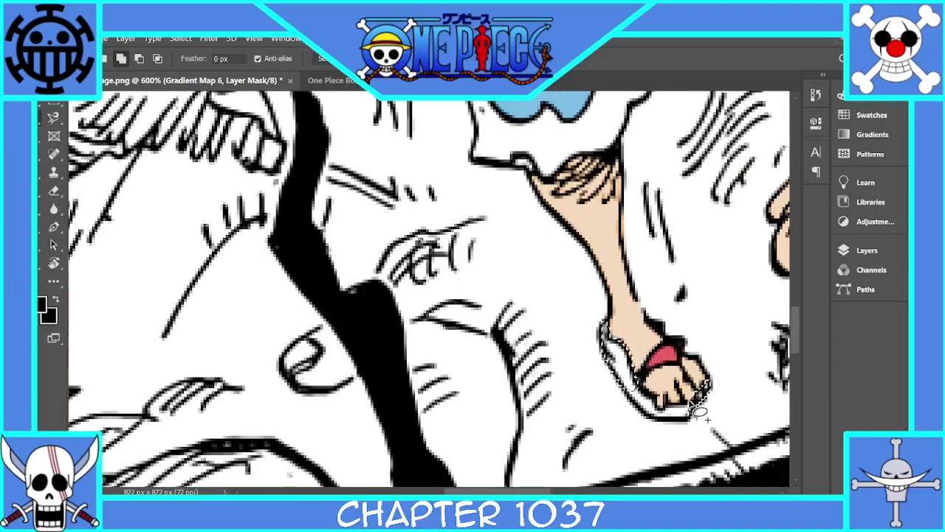
{"action": "left_click_drag", "start_coordinate": [670, 419], "coordinate": [637, 390]}
{"action": "left_click", "coordinate": [867, 250]}
{"action": "left_click", "coordinate": [750, 478]}
{"action": "left_click", "coordinate": [780, 456]}
{"action": "left_click", "coordinate": [688, 171]}
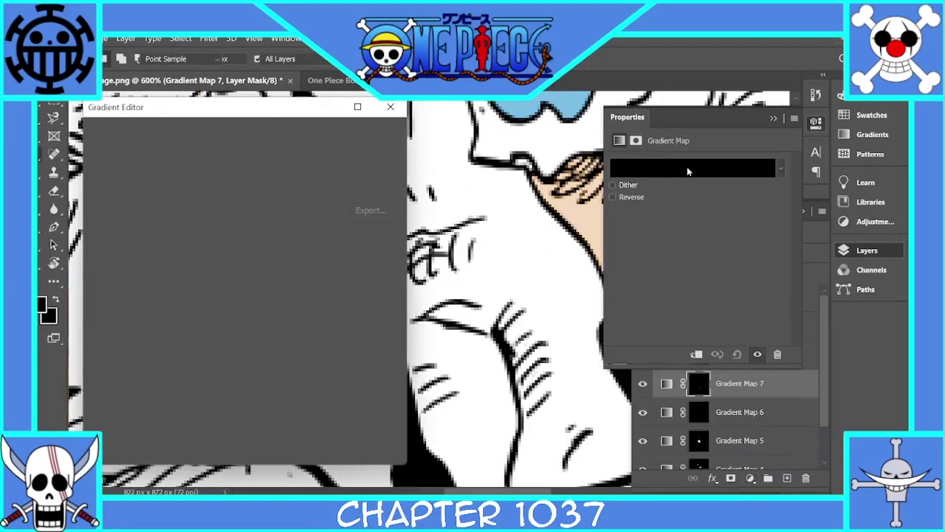
{"action": "key", "text": "ctrl+minus"}
{"action": "key", "text": "ctrl+minus"}
{"action": "key", "text": "ctrl+minus"}
{"action": "key", "text": "ctrl+minus"}
{"action": "key", "text": "ctrl+minus"}
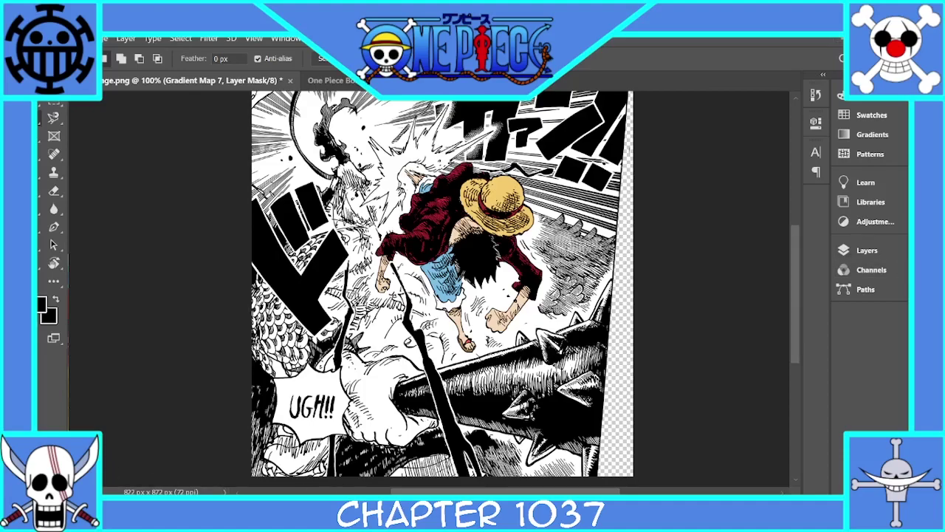
Select the black lightning bolts beside Luffy with the Magic Wand tool.
{"action": "key", "text": "ctrl+plus"}
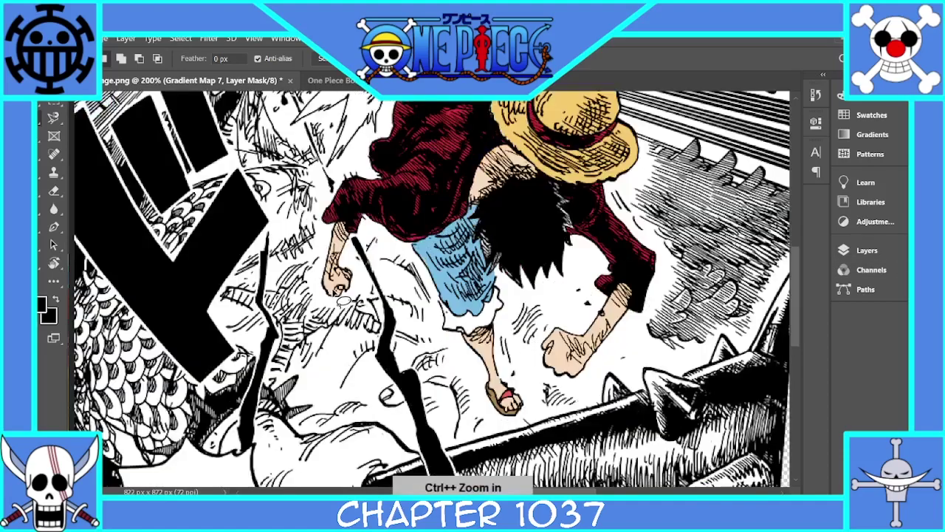
{"action": "left_click_drag", "start_coordinate": [798, 302], "coordinate": [799, 347]}
{"action": "key", "text": "ctrl+plus"}
{"action": "key", "text": "ctrl+minus"}
{"action": "key", "text": "ctrl+minus"}
{"action": "key", "text": "ctrl+minus"}
{"action": "key", "text": "ctrl+plus"}
{"action": "right_click", "coordinate": [54, 118]}
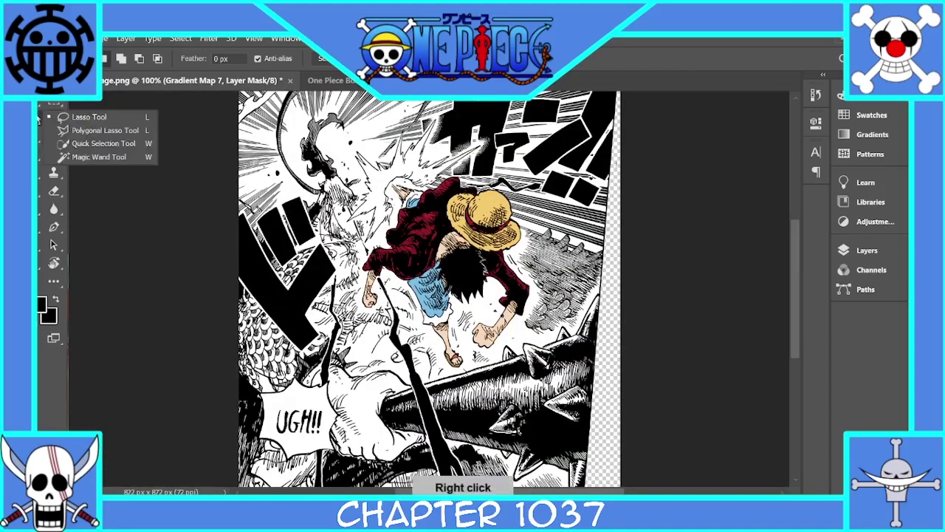
{"action": "left_click", "coordinate": [99, 158]}
{"action": "left_click_drag", "start_coordinate": [798, 311], "coordinate": [798, 329]}
{"action": "left_click", "coordinate": [425, 362]}
{"action": "left_click", "coordinate": [334, 305], "text": "shift"}
{"action": "key", "text": "ctrl+plus"}
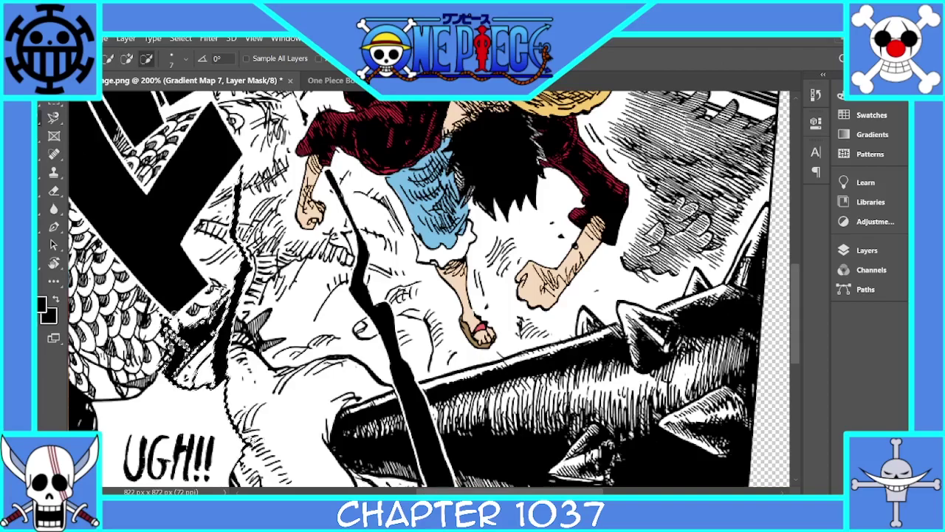
Subtract the unwanted fist outline and dark patches around the thinner bolt from the selection.
{"action": "left_click", "coordinate": [205, 333], "text": "alt"}
{"action": "left_click", "coordinate": [174, 350], "text": "alt"}
{"action": "left_click", "coordinate": [223, 353], "text": "alt"}
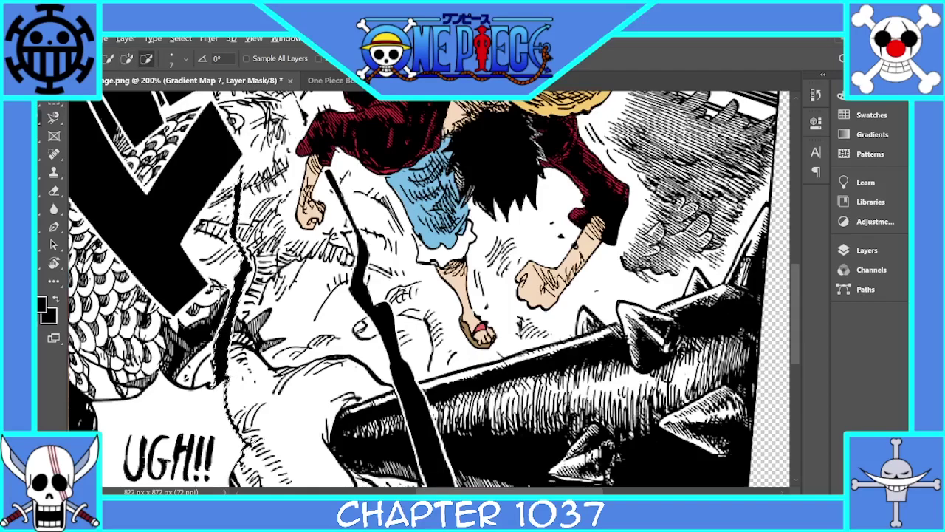
Add the large central lightning bolt and the small zigzag bolt beside the hat to the selection.
{"action": "left_click", "coordinate": [392, 340]}
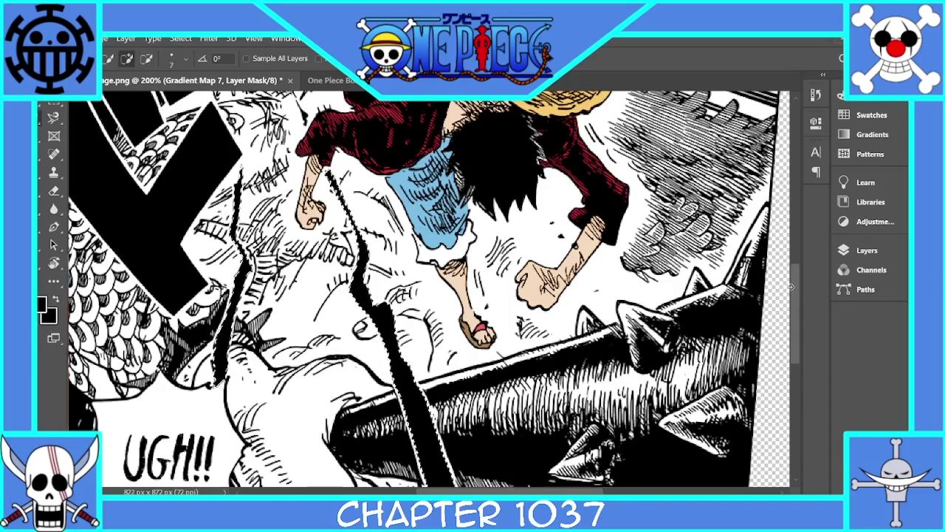
{"action": "key", "text": "ctrl+minus"}
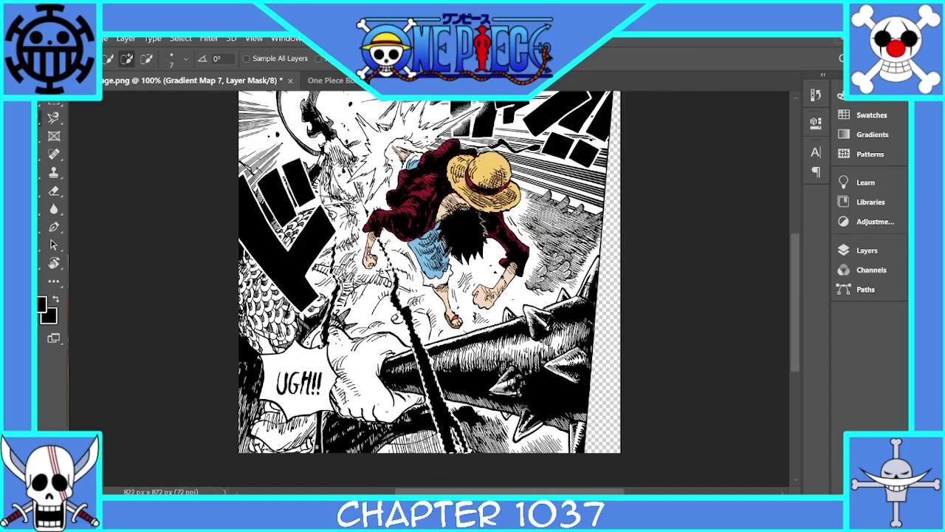
{"action": "key", "text": "ctrl+plus"}
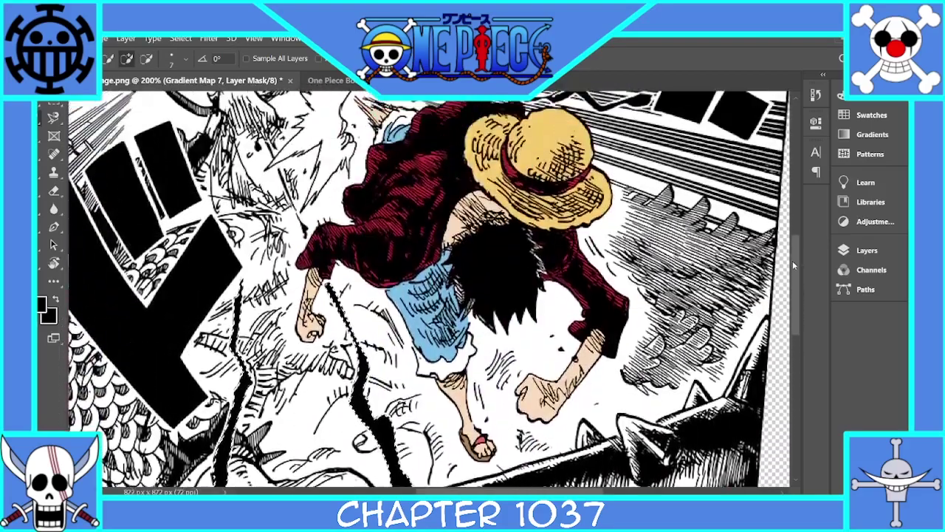
{"action": "key", "text": "ctrl+minus"}
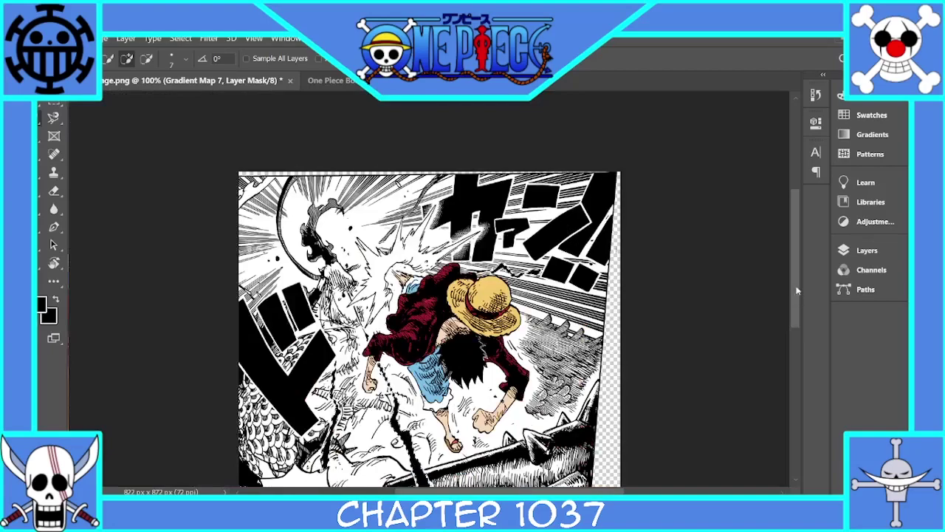
Add a Gradient Map adjustment layer to the selected lightning bolts and set its end stop to dark red 880000.
{"action": "left_click_drag", "start_coordinate": [797, 288], "coordinate": [800, 329]}
{"action": "left_click", "coordinate": [867, 251]}
{"action": "left_click", "coordinate": [750, 479]}
{"action": "left_click", "coordinate": [776, 454]}
{"action": "left_click", "coordinate": [695, 168]}
{"action": "double_click", "coordinate": [386, 368]}
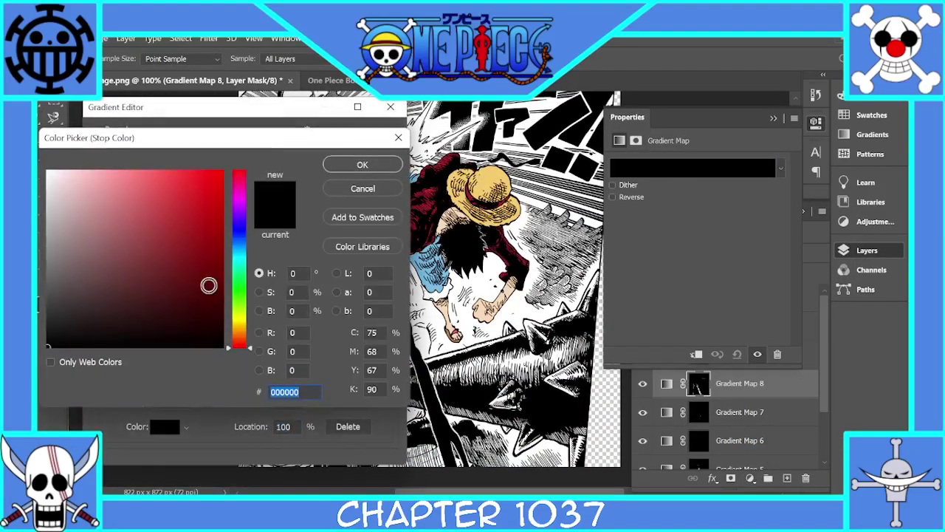
{"action": "left_click_drag", "start_coordinate": [209, 285], "coordinate": [224, 253]}
{"action": "left_click", "coordinate": [363, 164]}
Move the dark red stop to the start of the bolts' gradient and set the end stop to white ffffff.
{"action": "left_click_drag", "start_coordinate": [385, 367], "coordinate": [140, 367]}
{"action": "left_click_drag", "start_coordinate": [102, 368], "coordinate": [394, 370]}
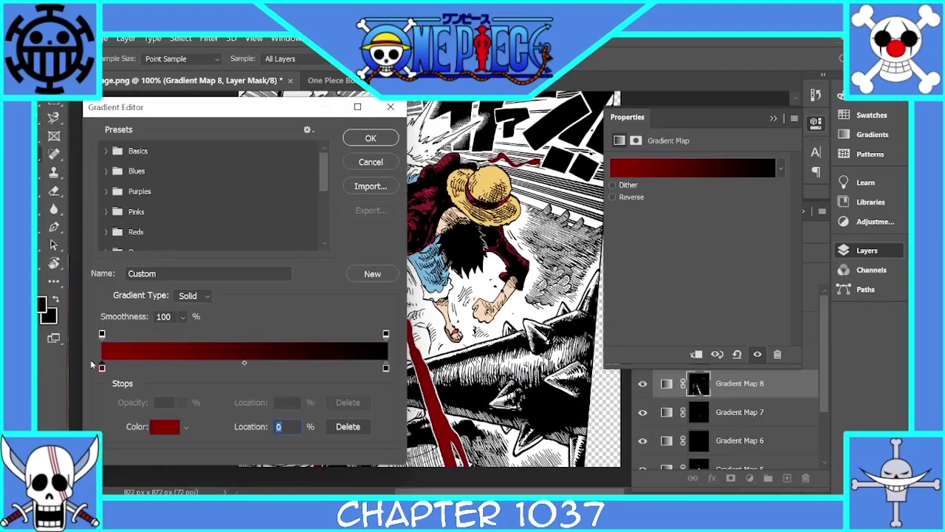
{"action": "double_click", "coordinate": [386, 368]}
{"action": "type", "text": "ffffff"}
{"action": "left_click", "coordinate": [343, 171]}
Shift the dark red stop to 3%, start the bolts' gradient with black, and accept the gradient.
{"action": "left_click_drag", "start_coordinate": [102, 368], "coordinate": [110, 367]}
{"action": "double_click", "coordinate": [110, 367]}
{"action": "left_click_drag", "start_coordinate": [223, 296], "coordinate": [223, 312]}
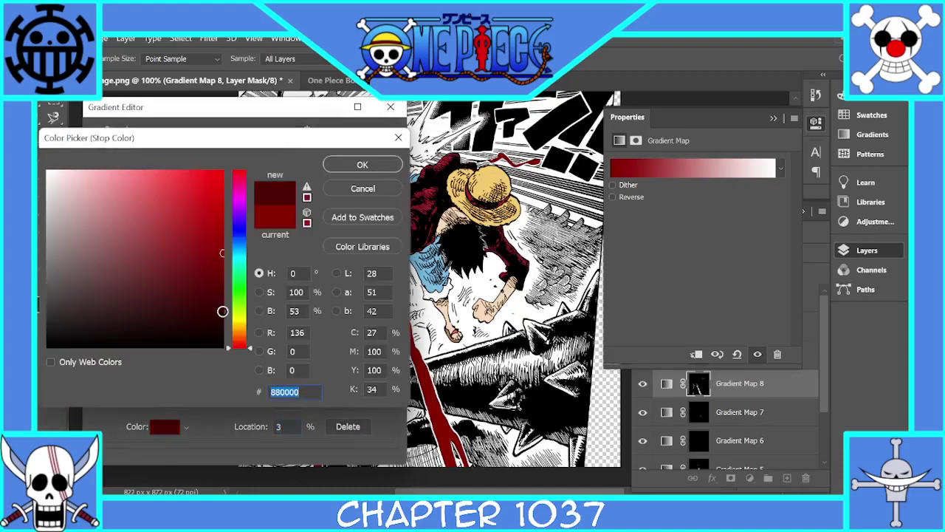
{"action": "type", "text": "280101"}
{"action": "left_click", "coordinate": [362, 164]}
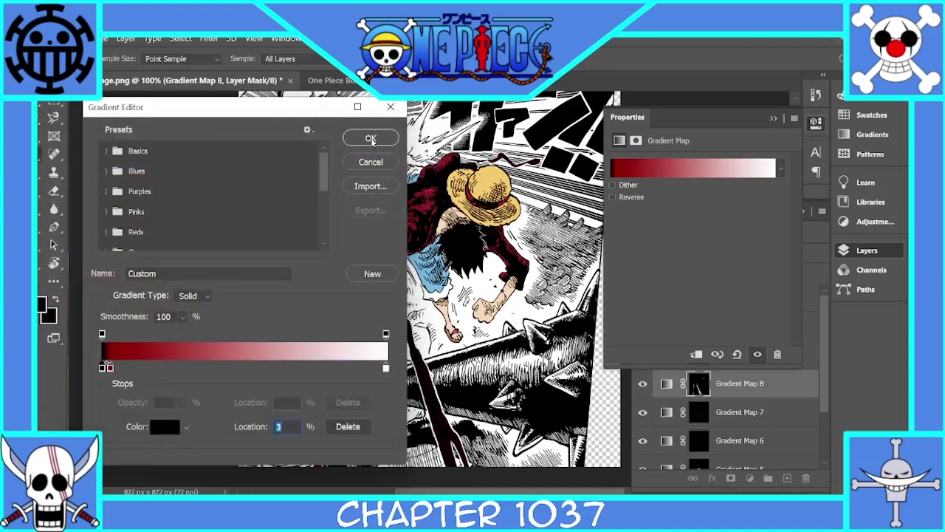
{"action": "left_click", "coordinate": [376, 136]}
{"action": "left_click", "coordinate": [773, 118]}
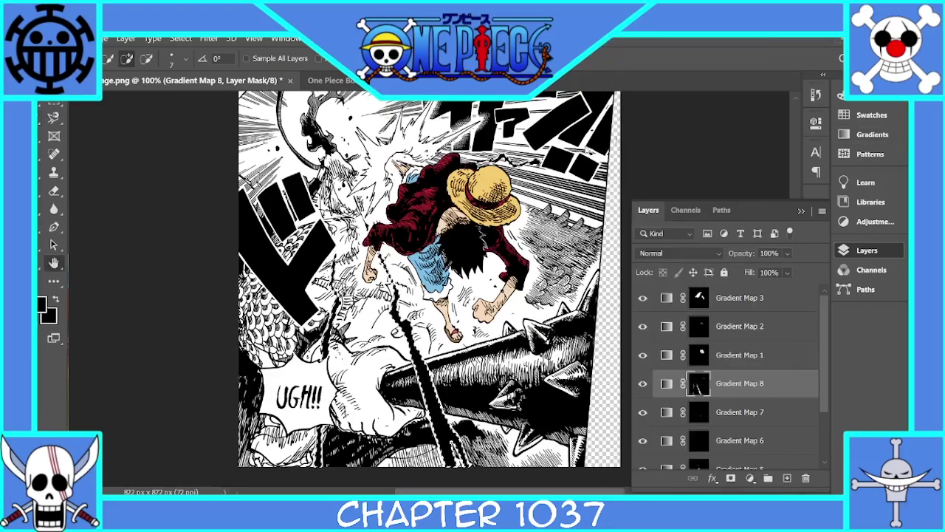
Try a 9 px outside stroke on the lightning bolts' gradient map layer.
{"action": "double_click", "coordinate": [785, 384]}
{"action": "left_click", "coordinate": [538, 190]}
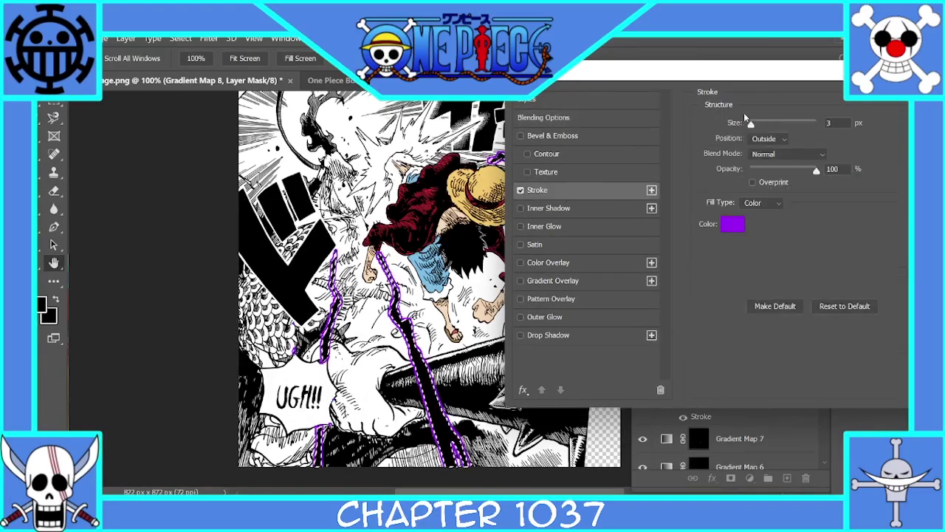
{"action": "left_click", "coordinate": [769, 139]}
{"action": "left_click", "coordinate": [764, 149]}
{"action": "left_click_drag", "start_coordinate": [752, 124], "coordinate": [757, 125]}
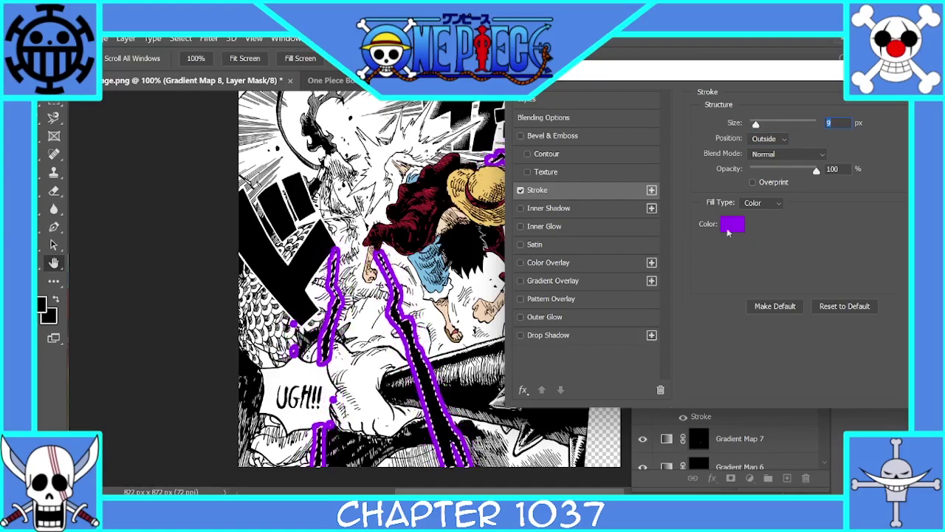
Try a radial gradient fill for the bolts' stroke, switch it back to solid colour, and discard the layer style.
{"action": "left_click", "coordinate": [762, 202]}
{"action": "left_click", "coordinate": [761, 220]}
{"action": "left_click", "coordinate": [768, 240]}
{"action": "left_click", "coordinate": [756, 253]}
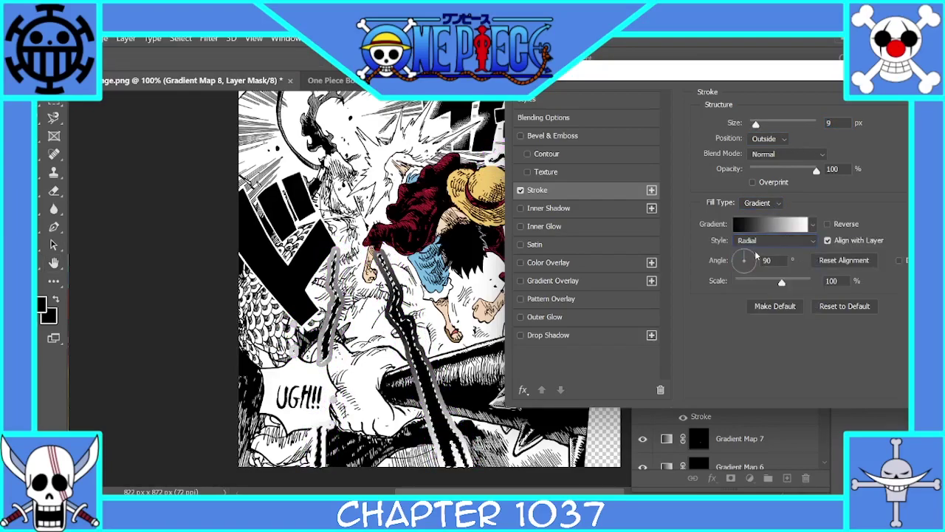
{"action": "left_click", "coordinate": [762, 202]}
{"action": "left_click", "coordinate": [754, 212]}
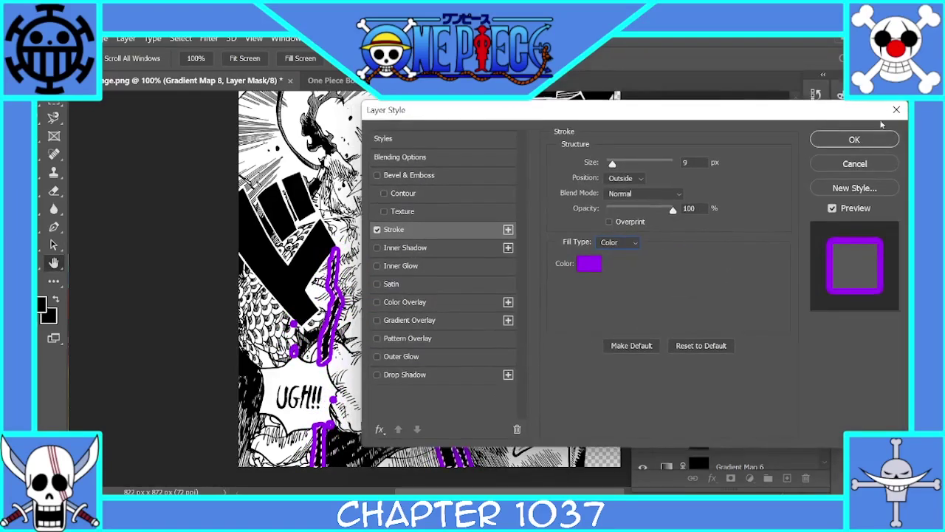
{"action": "key", "text": "Escape"}
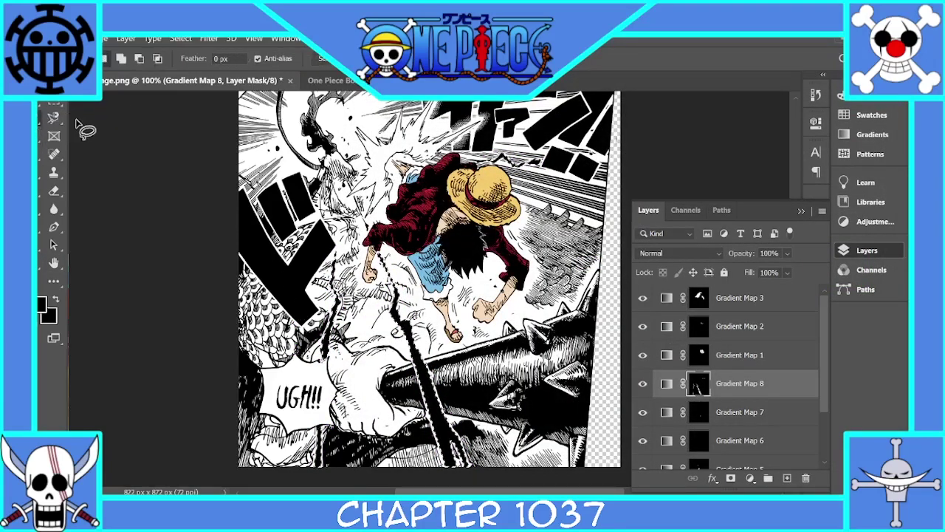
Clear the selection around the lightning bolts.
{"action": "key", "text": "l"}
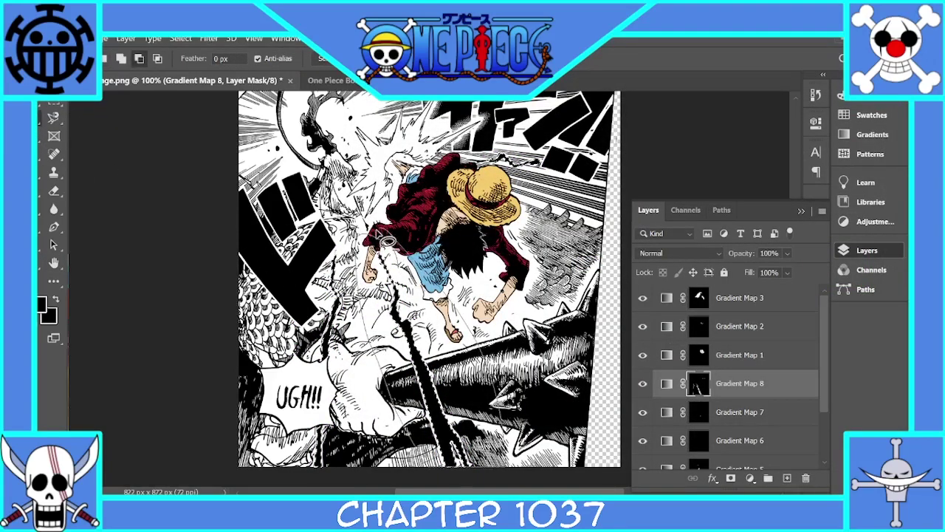
{"action": "left_click", "coordinate": [750, 479]}
{"action": "right_click", "coordinate": [725, 384]}
{"action": "key", "text": "Escape"}
{"action": "key", "text": "ctrl+d"}
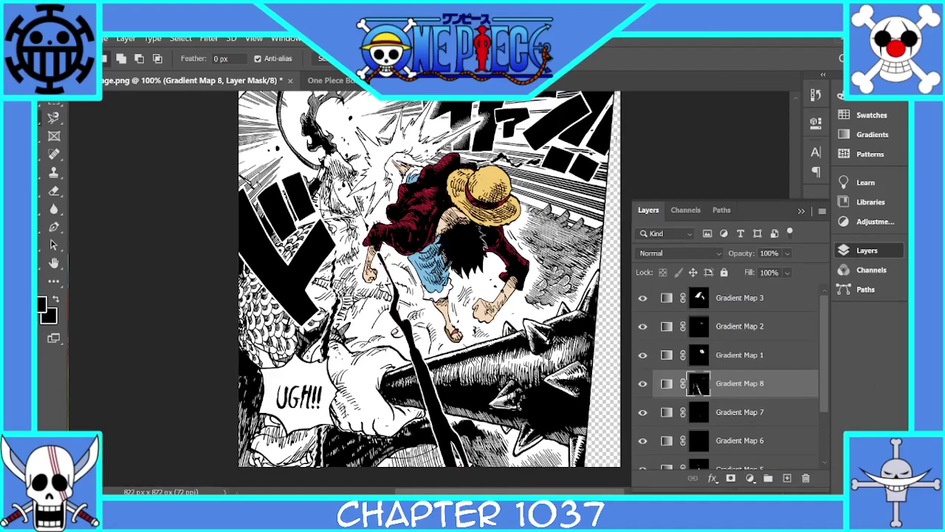
{"action": "key", "text": "v"}
{"action": "left_click", "coordinate": [752, 478]}
{"action": "left_click", "coordinate": [768, 230]}
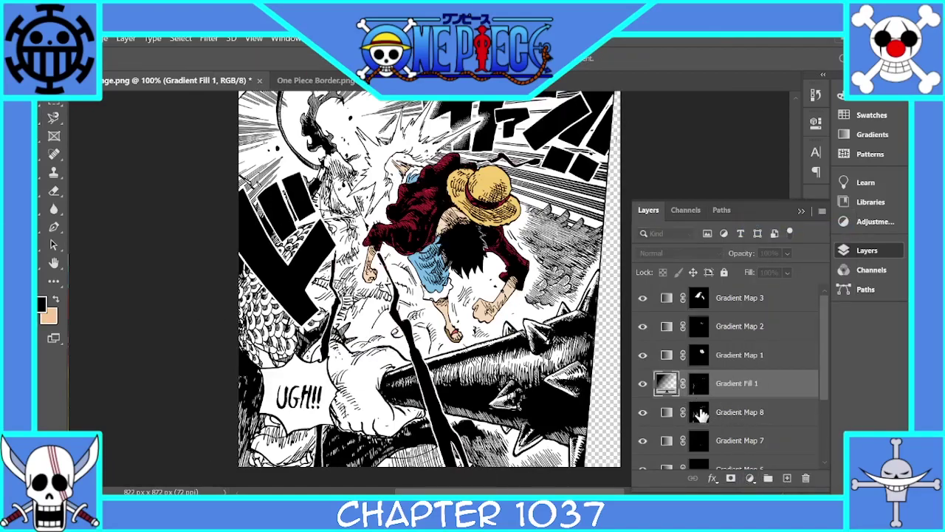
{"action": "key", "text": "Escape"}
Inspect the layer mask of the bolts' gradient map and load the mask as a selection.
{"action": "left_click", "coordinate": [696, 384], "text": "alt"}
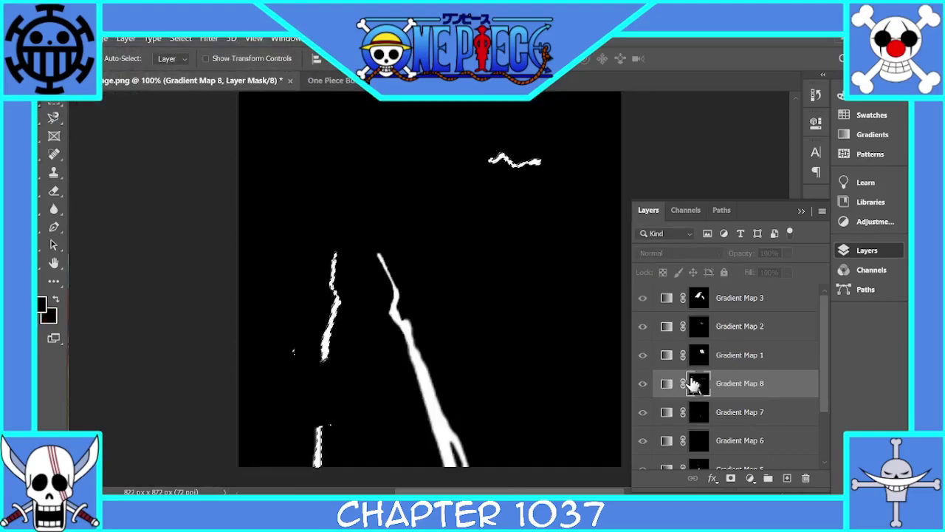
{"action": "left_click", "coordinate": [688, 394], "text": "alt"}
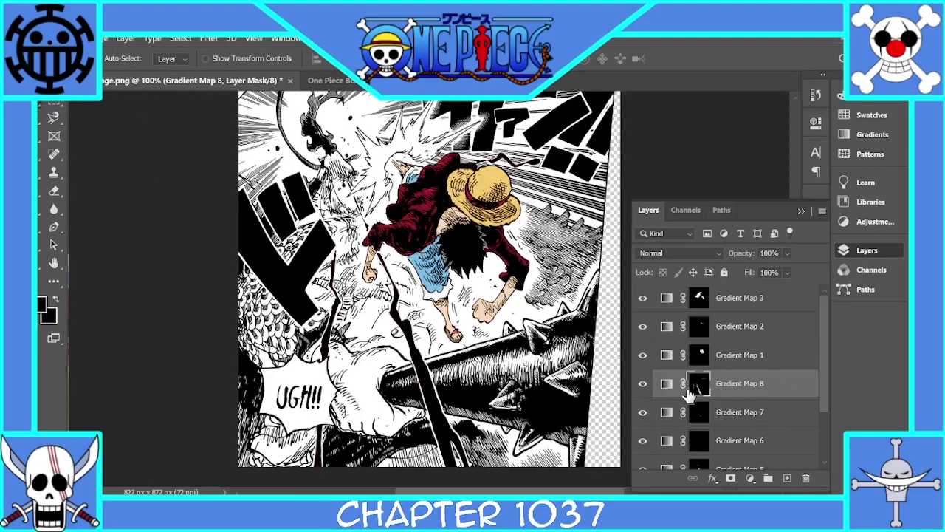
{"action": "left_click", "coordinate": [704, 389], "text": "ctrl"}
{"action": "left_click", "coordinate": [751, 479]}
{"action": "right_click", "coordinate": [739, 384]}
{"action": "key", "text": "Escape"}
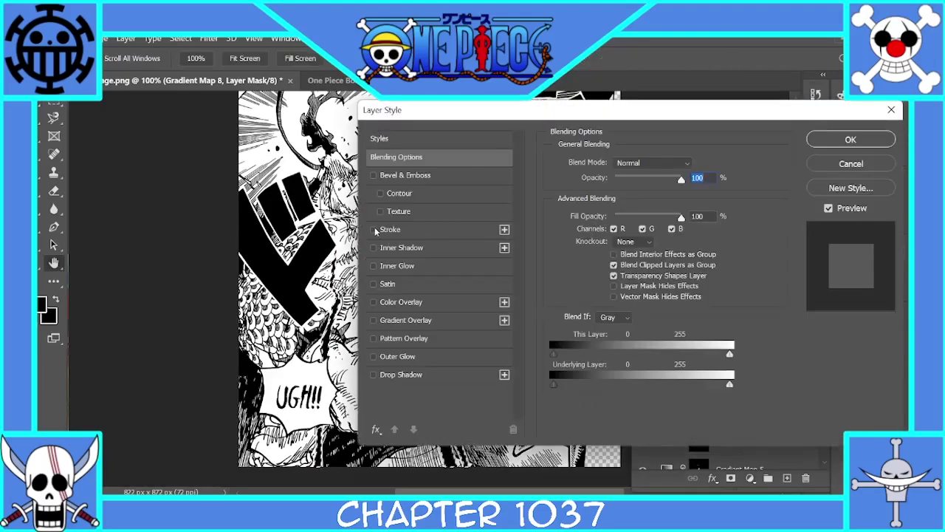
Try a 4 px outside stroke in red ff0000 on the lightning bolts' gradient map layer and discard the layer style.
{"action": "left_click", "coordinate": [377, 230]}
{"action": "left_click_drag", "start_coordinate": [603, 164], "coordinate": [594, 161]}
{"action": "type", "text": "4"}
{"action": "left_click", "coordinate": [585, 264]}
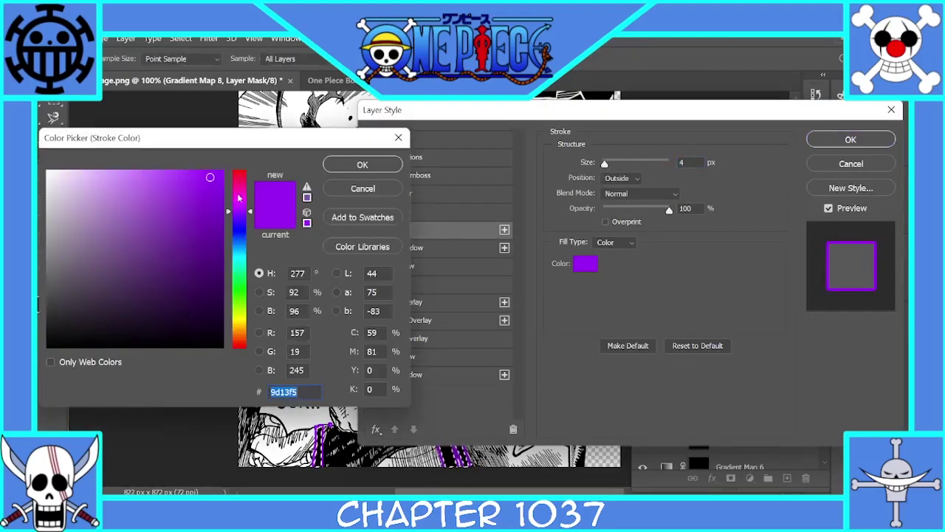
{"action": "type", "text": "ff0000"}
{"action": "left_click", "coordinate": [380, 167]}
{"action": "left_click", "coordinate": [585, 264]}
{"action": "left_click", "coordinate": [209, 263]}
{"action": "left_click", "coordinate": [399, 138]}
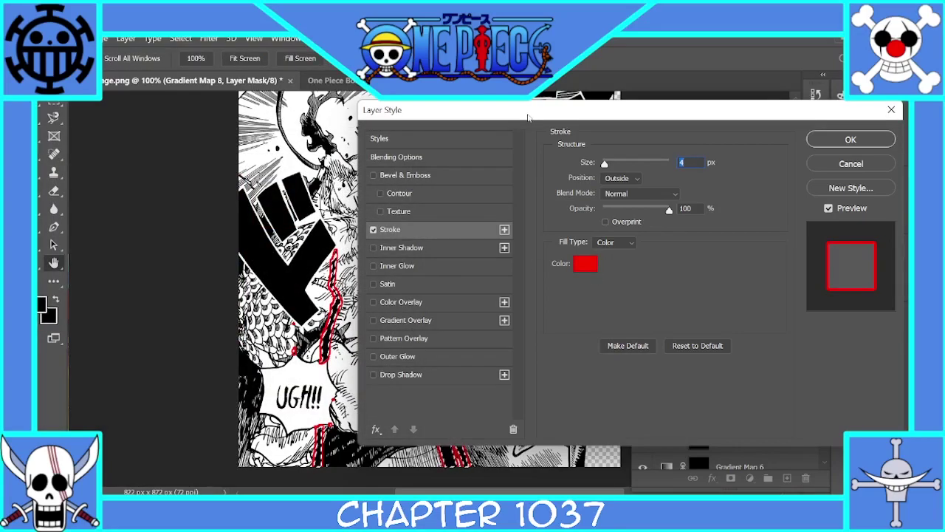
{"action": "left_click", "coordinate": [891, 110]}
Duplicate the lightning bolts' gradient map layer and load the copy's mask as a selection.
{"action": "key", "text": "l"}
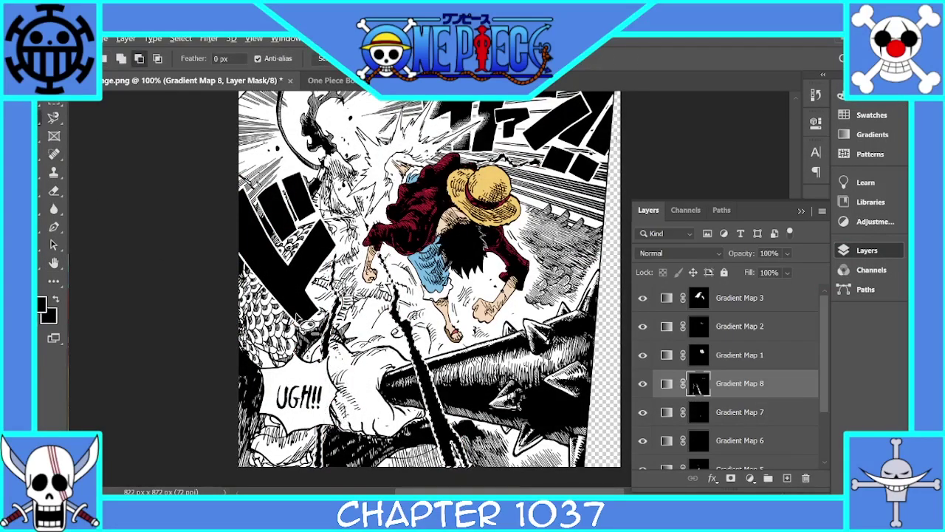
{"action": "key", "text": "ctrl+j"}
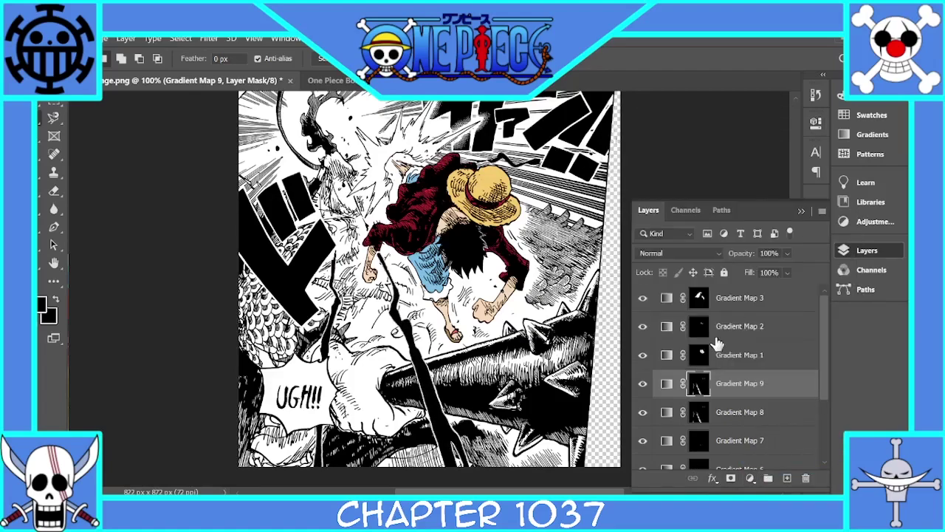
{"action": "left_click", "coordinate": [700, 386], "text": "ctrl"}
{"action": "left_click", "coordinate": [749, 479]}
{"action": "right_click", "coordinate": [745, 383]}
{"action": "left_click", "coordinate": [607, 43]}
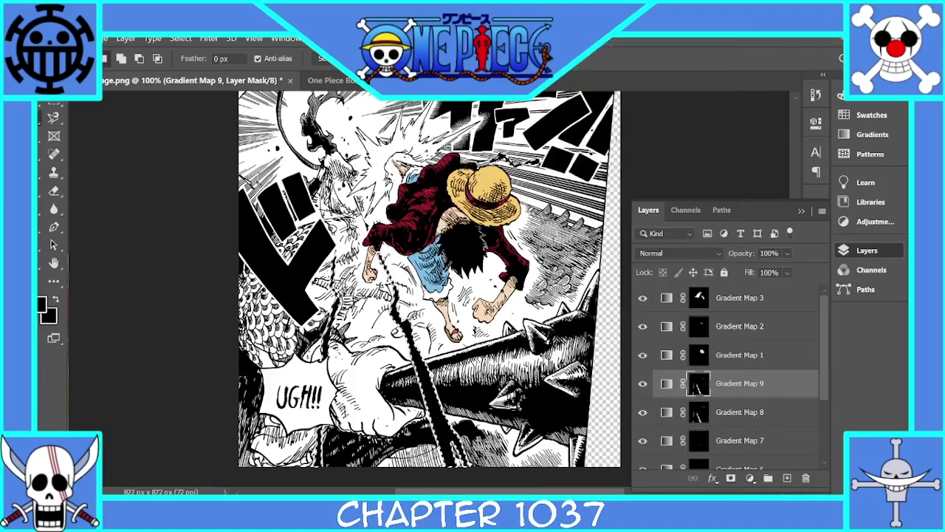
Try a 3 px outside stroke with a linear gradient fill at an angle of -27° on the duplicated bolts layer.
{"action": "double_click", "coordinate": [788, 383]}
{"action": "left_click", "coordinate": [382, 231]}
{"action": "left_click", "coordinate": [612, 247]}
{"action": "left_click", "coordinate": [614, 267]}
{"action": "mouse_move", "coordinate": [576, 110]}
{"action": "left_mouse_down"}
{"action": "mouse_move", "coordinate": [827, 122]}
{"action": "mouse_move", "coordinate": [827, 91]}
{"action": "left_mouse_up"}
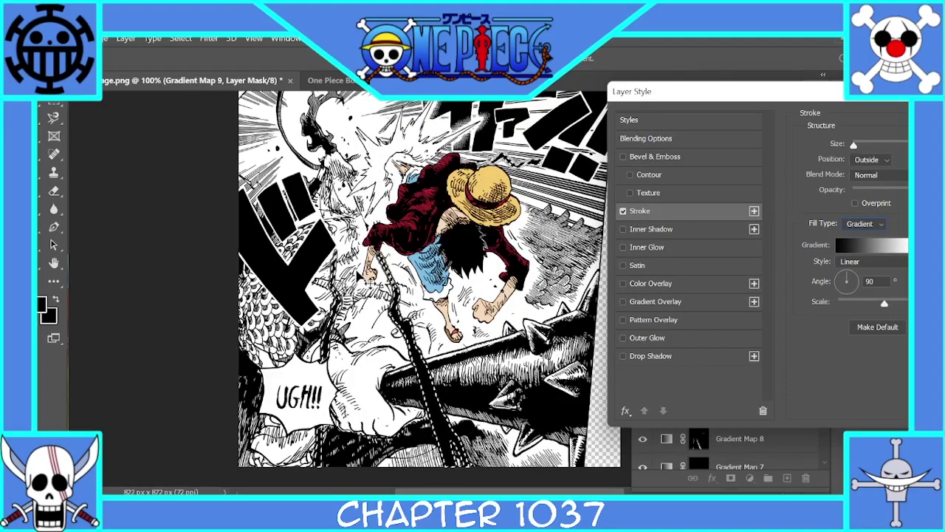
{"action": "scroll", "coordinate": [803, 216], "scroll_direction": "right", "scroll_amount": 1}
{"action": "left_click_drag", "start_coordinate": [841, 89], "coordinate": [669, 68]}
{"action": "left_click", "coordinate": [652, 267]}
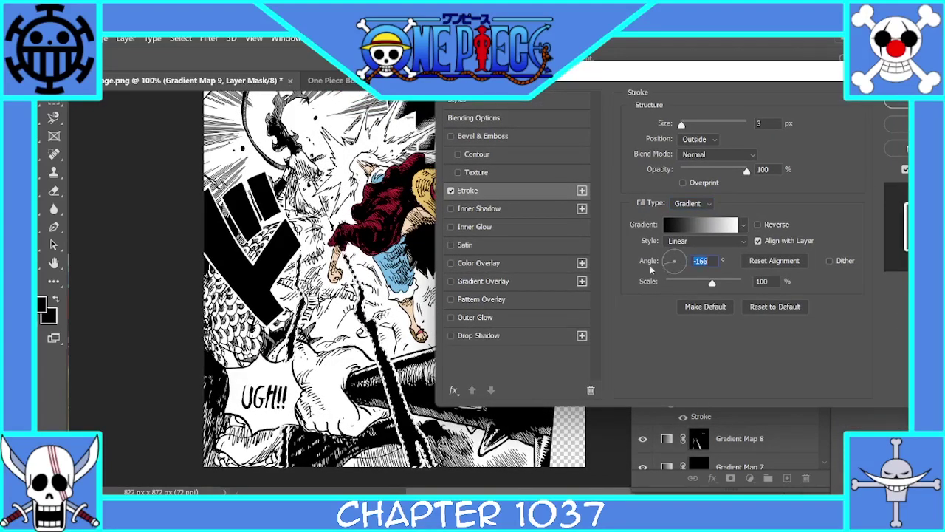
{"action": "left_click", "coordinate": [686, 267]}
{"action": "left_click", "coordinate": [692, 204]}
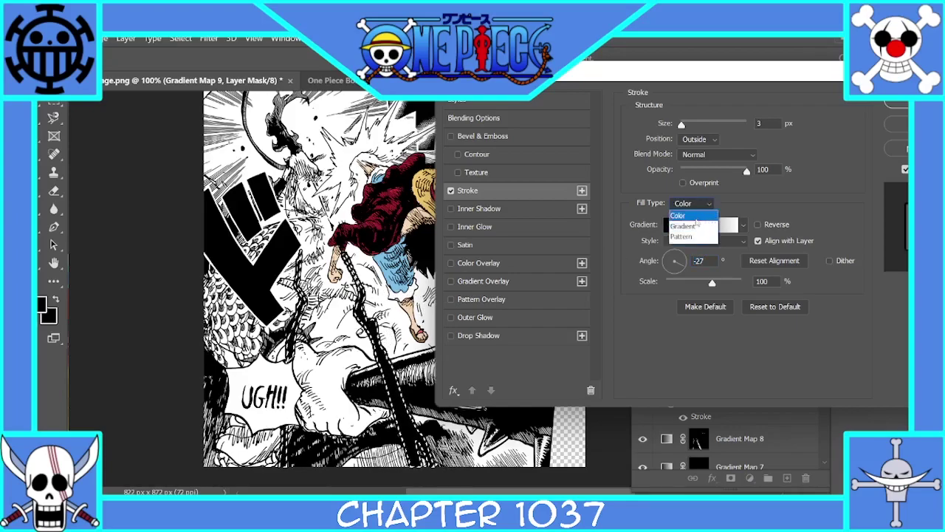
Set the stroke's gradient style to Shape Burst and its size to 5 px.
{"action": "left_click", "coordinate": [738, 241]}
{"action": "left_click", "coordinate": [736, 226]}
{"action": "left_click", "coordinate": [705, 241]}
{"action": "left_click", "coordinate": [687, 306]}
{"action": "left_click_drag", "start_coordinate": [682, 124], "coordinate": [683, 125]}
Recolour the stroke's gradient to fade from red to transparent and switch its style to Linear.
{"action": "left_click", "coordinate": [700, 224]}
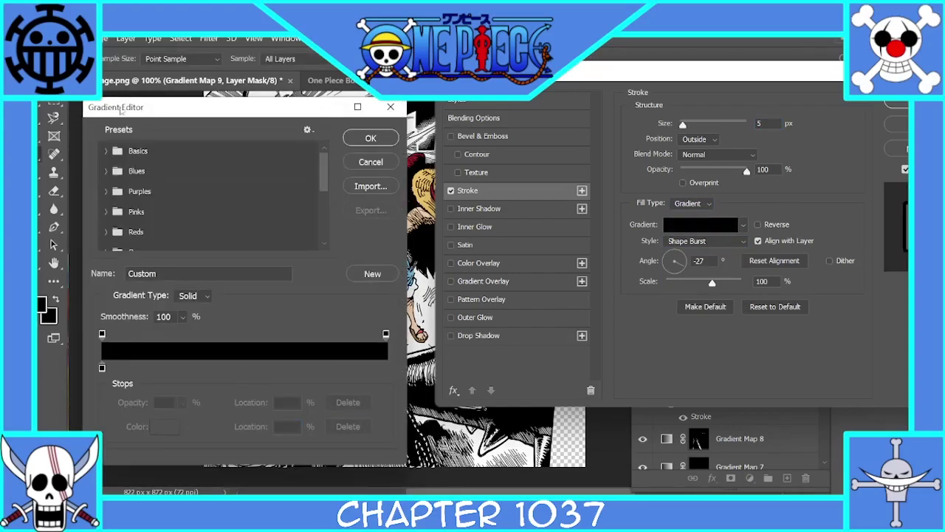
{"action": "left_click", "coordinate": [106, 150]}
{"action": "left_click", "coordinate": [160, 175]}
{"action": "double_click", "coordinate": [102, 367]}
{"action": "left_click", "coordinate": [221, 211]}
{"action": "left_click", "coordinate": [363, 164]}
{"action": "left_click", "coordinate": [371, 138]}
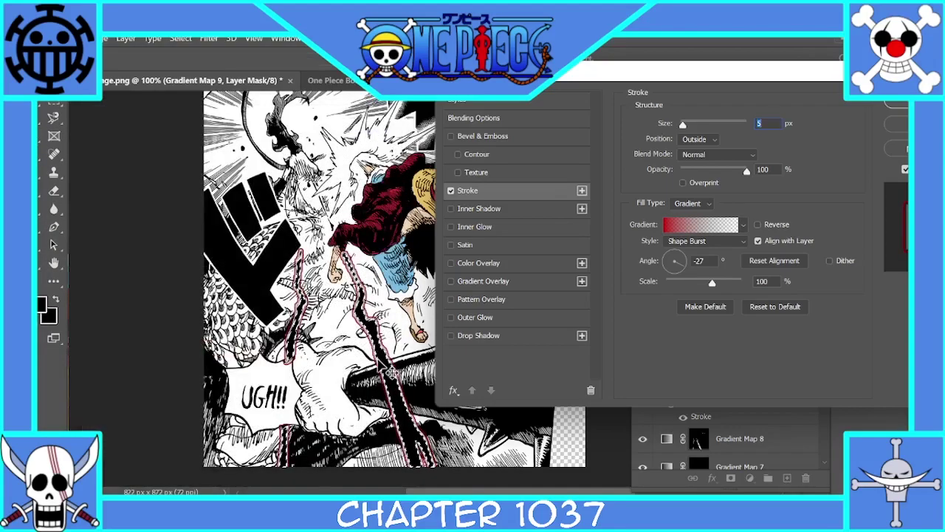
{"action": "left_click", "coordinate": [676, 225]}
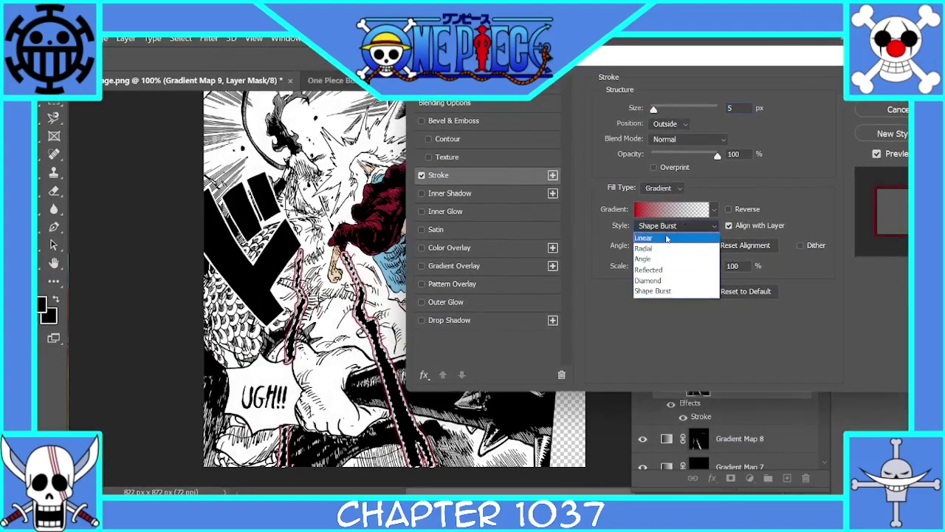
{"action": "left_click", "coordinate": [654, 253]}
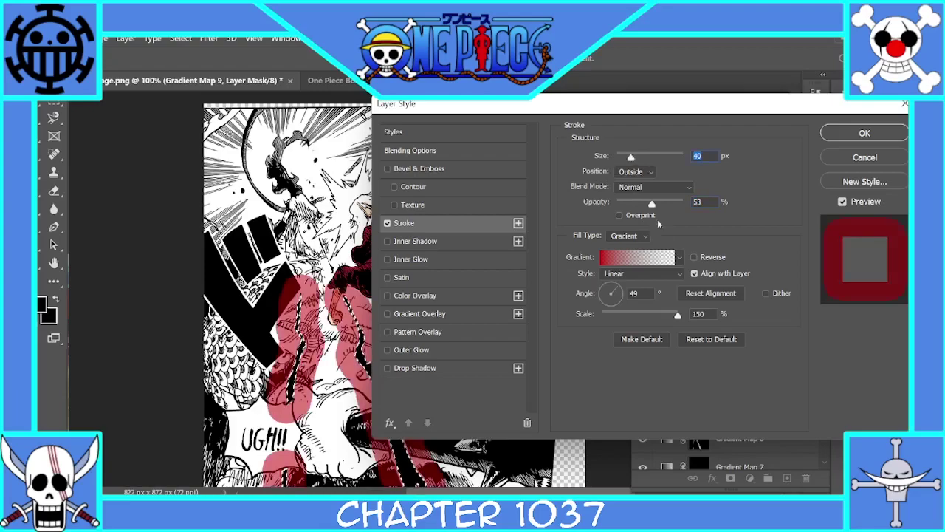
Try several blend modes for the stroke, apply Linear Burn, and lower the layer's opacity to 79%.
{"action": "left_click", "coordinate": [641, 186]}
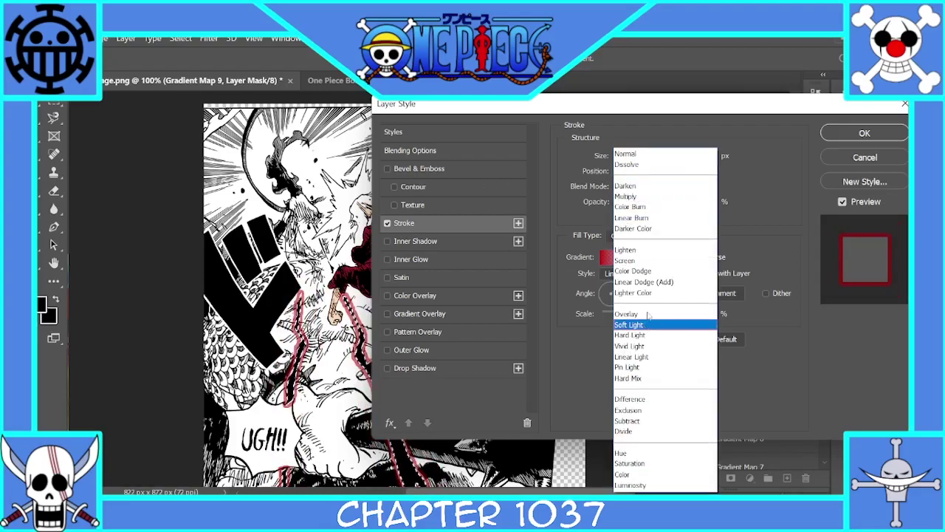
{"action": "left_click", "coordinate": [680, 260]}
{"action": "left_click", "coordinate": [653, 187]}
{"action": "left_click", "coordinate": [651, 401]}
{"action": "left_click", "coordinate": [641, 187]}
{"action": "left_click", "coordinate": [644, 211]}
{"action": "left_click", "coordinate": [641, 187]}
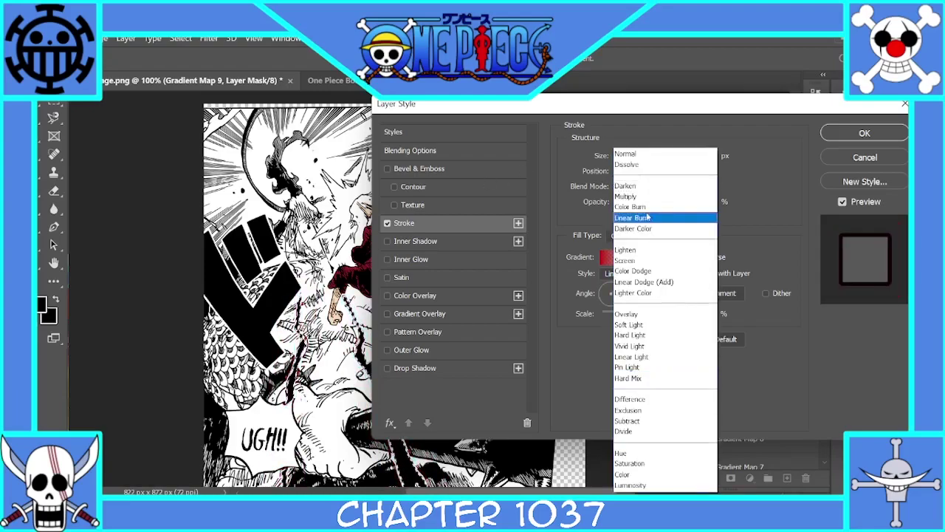
{"action": "left_click", "coordinate": [644, 211]}
{"action": "left_click", "coordinate": [865, 133]}
{"action": "left_click", "coordinate": [788, 253]}
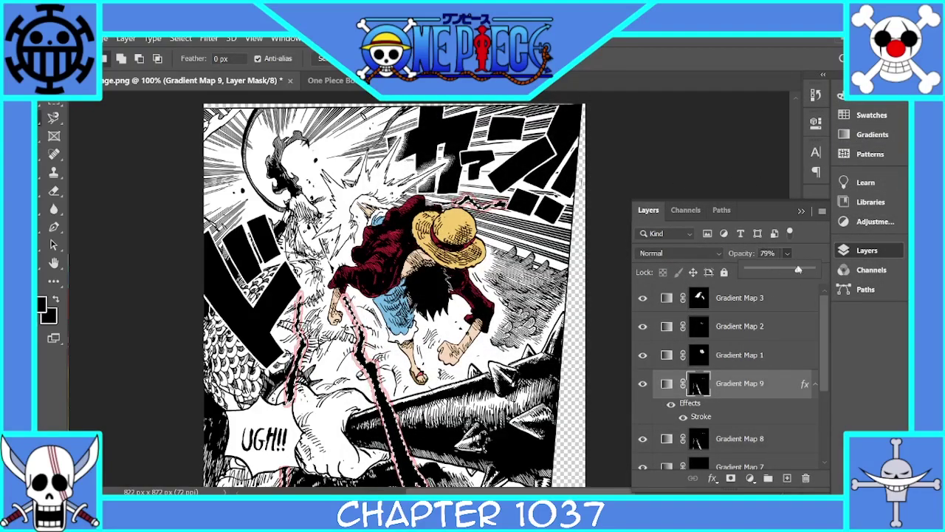
Try the bolts' stroke centred on the edge in Dissolve mode at 100% opacity.
{"action": "double_click", "coordinate": [667, 383]}
{"action": "double_click", "coordinate": [792, 407]}
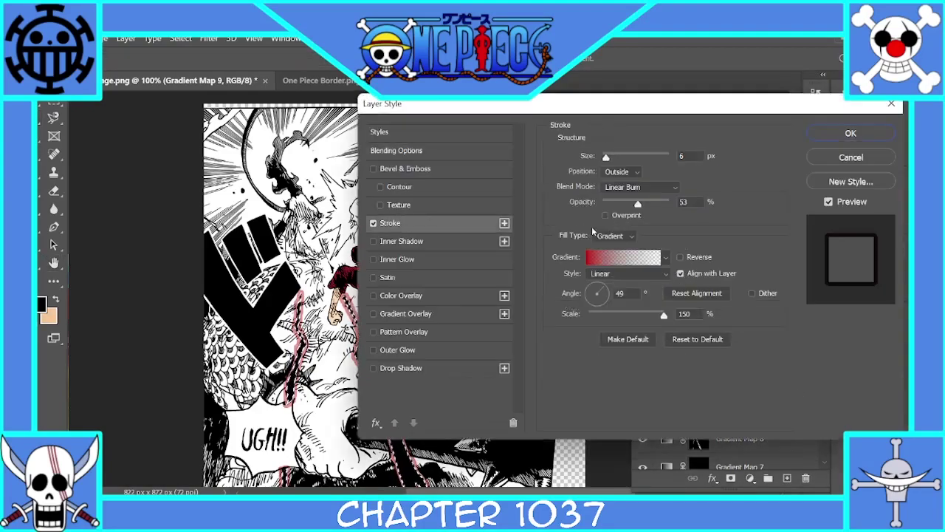
{"action": "left_click", "coordinate": [611, 235]}
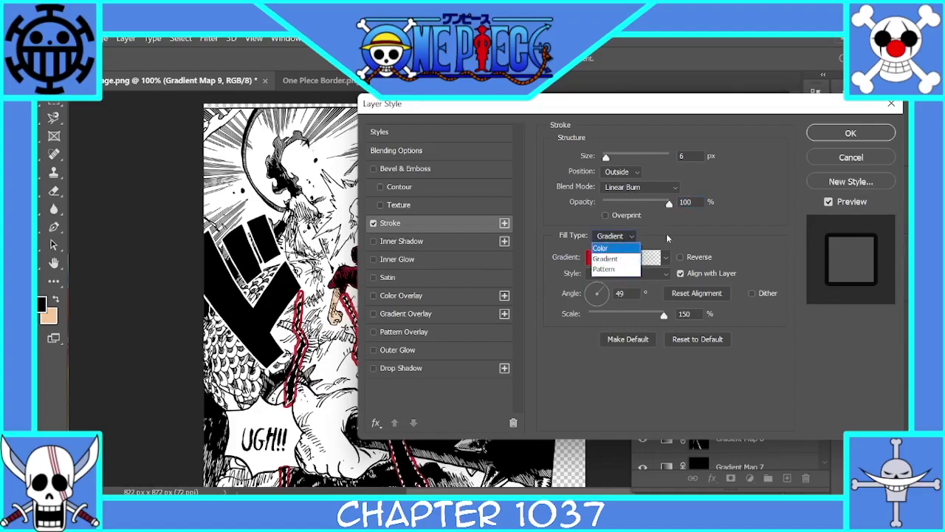
{"action": "left_click", "coordinate": [637, 187]}
{"action": "left_click", "coordinate": [621, 161]}
{"action": "left_click", "coordinate": [620, 171]}
{"action": "left_click", "coordinate": [616, 207]}
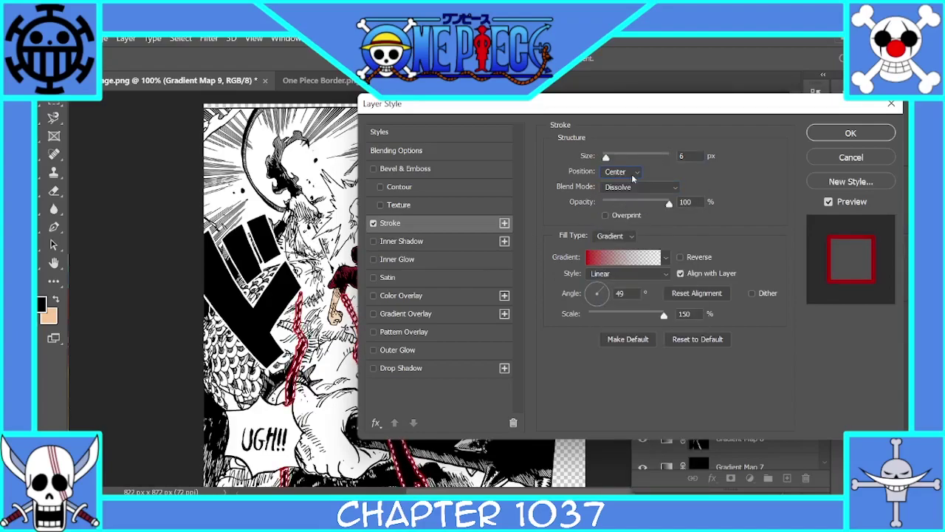
Change the red stop of the stroke's gradient to black 000000.
{"action": "left_click", "coordinate": [620, 253]}
{"action": "left_click", "coordinate": [146, 367]}
{"action": "double_click", "coordinate": [102, 369]}
{"action": "left_click_drag", "start_coordinate": [208, 336], "coordinate": [224, 349]}
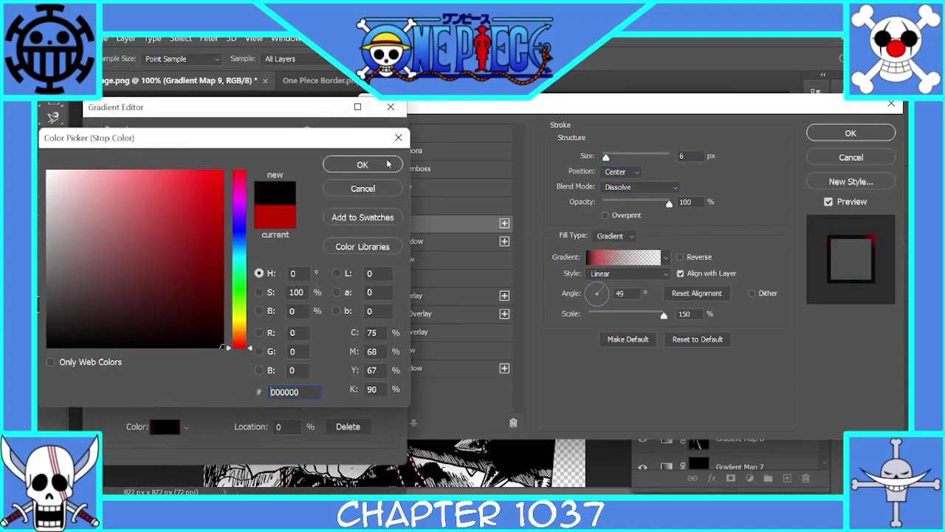
{"action": "left_click", "coordinate": [388, 164]}
{"action": "left_click", "coordinate": [376, 139]}
Try different positions for the black and red stops of the stroke's gradient and close the layer style.
{"action": "left_click", "coordinate": [611, 257]}
{"action": "left_click_drag", "start_coordinate": [222, 107], "coordinate": [702, 68]}
{"action": "left_click_drag", "start_coordinate": [626, 331], "coordinate": [596, 336]}
{"action": "left_click_drag", "start_coordinate": [583, 331], "coordinate": [694, 331]}
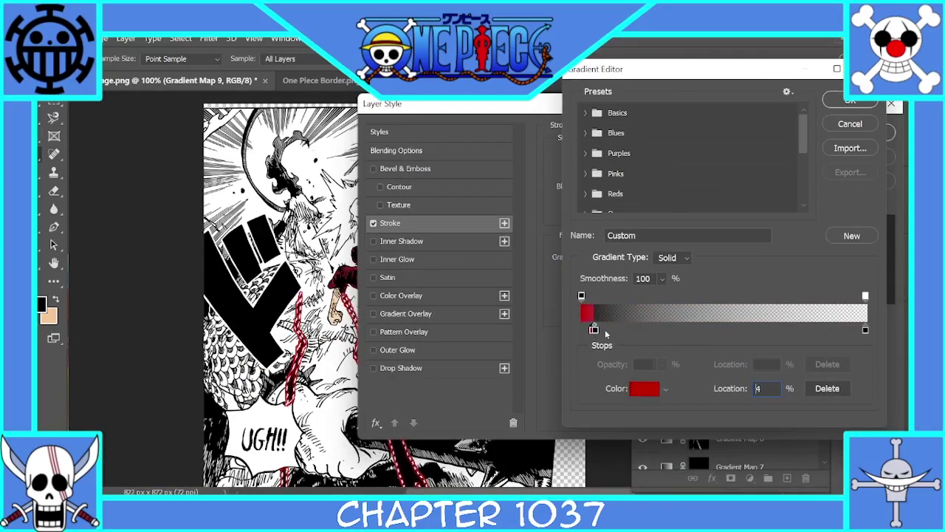
{"action": "left_click_drag", "start_coordinate": [595, 331], "coordinate": [610, 333]}
{"action": "left_click_drag", "start_coordinate": [595, 331], "coordinate": [579, 325]}
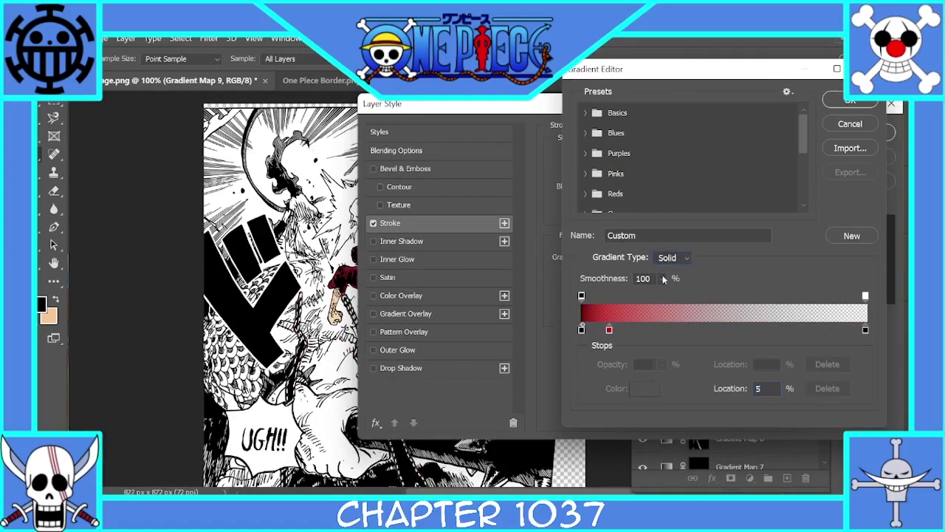
{"action": "key", "text": "Return"}
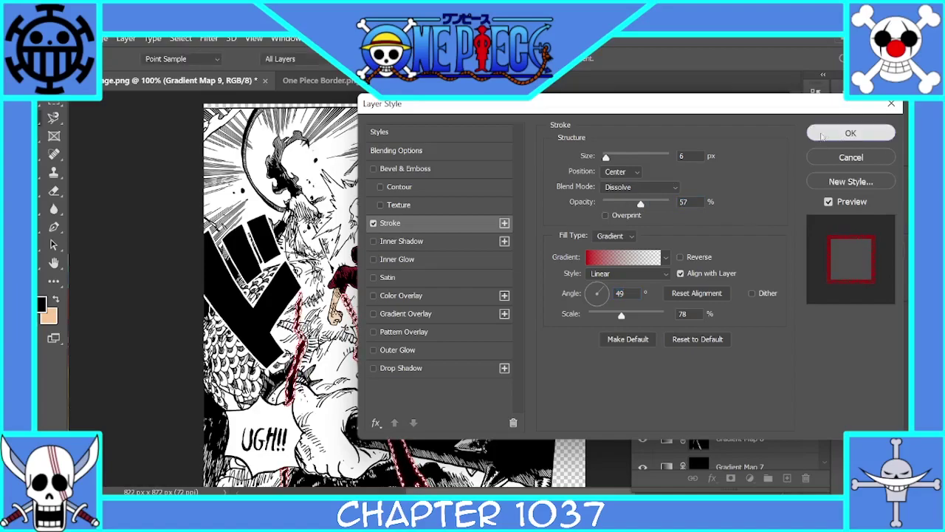
{"action": "left_click", "coordinate": [851, 133]}
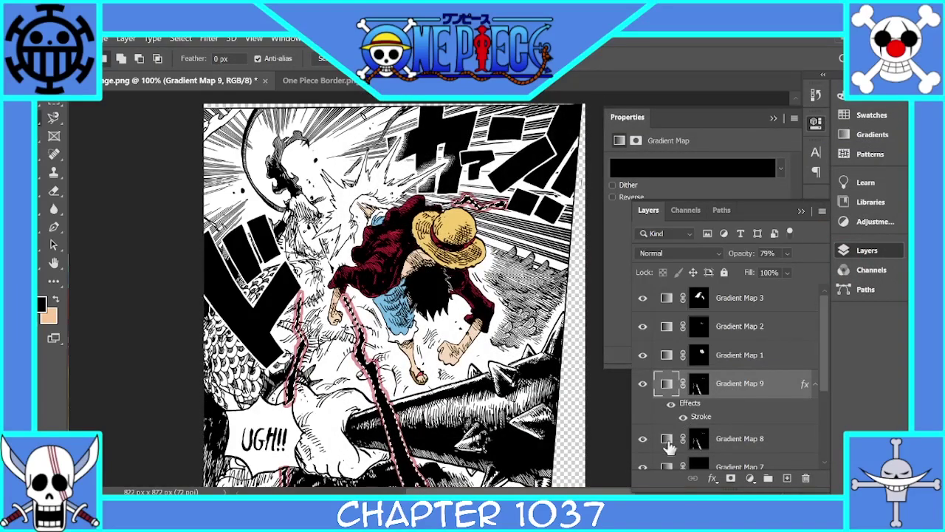
Try a Radial style for the stroke's red gradient and close the layer style.
{"action": "double_click", "coordinate": [757, 388]}
{"action": "left_click", "coordinate": [602, 273]}
{"action": "left_click", "coordinate": [602, 286]}
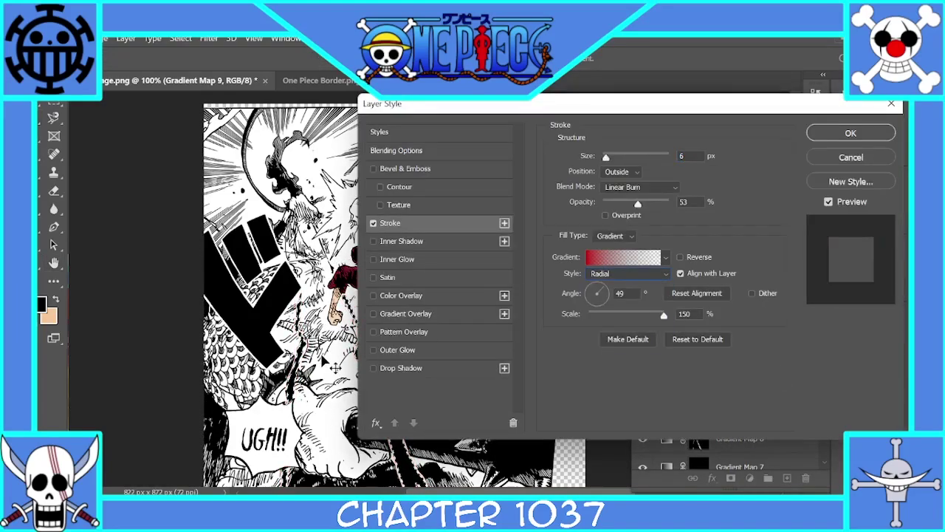
{"action": "left_click", "coordinate": [624, 256]}
{"action": "left_click", "coordinate": [757, 329]}
{"action": "key", "text": "Return"}
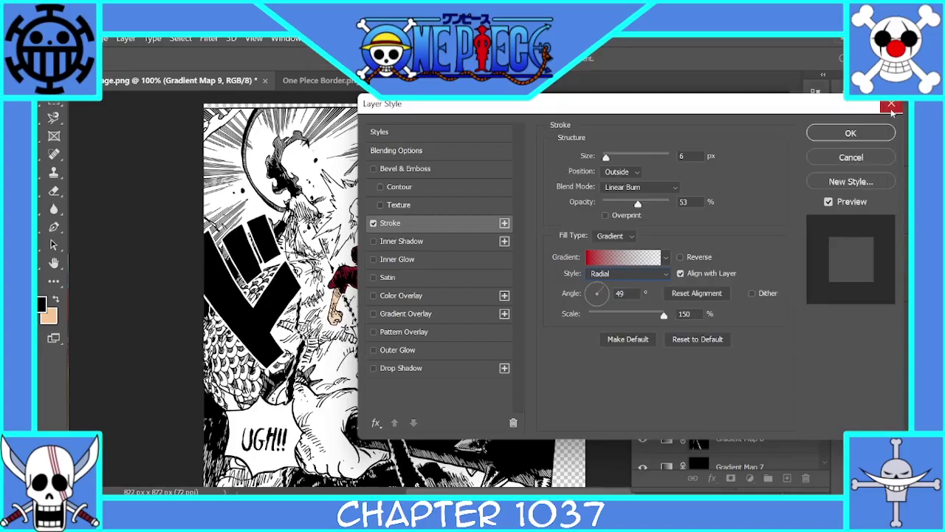
{"action": "key", "text": "Return"}
Delete the duplicated gradient map layer of the lightning bolts.
{"action": "left_click", "coordinate": [775, 118]}
{"action": "left_click", "coordinate": [802, 212]}
{"action": "key", "text": "ctrl+plus"}
{"action": "key", "text": "ctrl+plus"}
{"action": "scroll", "coordinate": [751, 279], "scroll_direction": "up", "scroll_amount": 10}
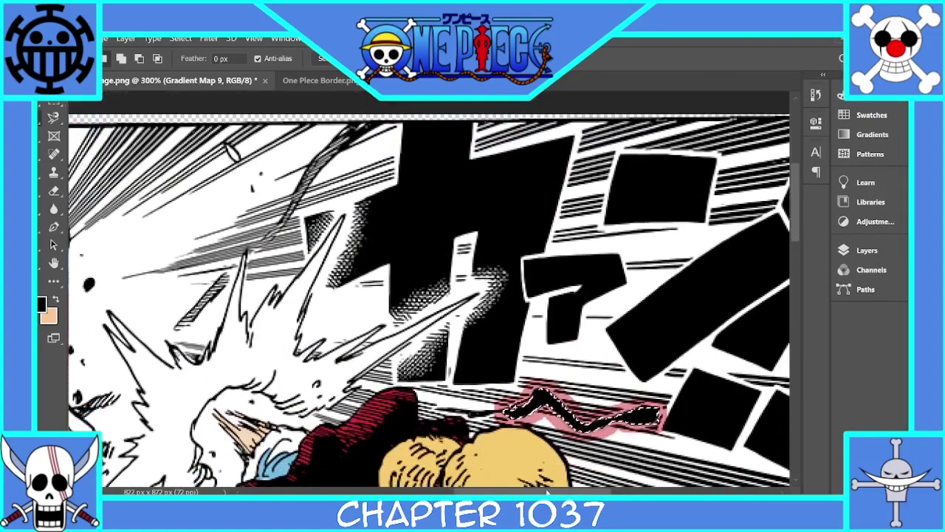
{"action": "scroll", "coordinate": [751, 278], "scroll_direction": "left", "scroll_amount": 10}
{"action": "left_click", "coordinate": [867, 250]}
{"action": "left_click", "coordinate": [805, 477]}
{"action": "left_click", "coordinate": [516, 251]}
{"action": "key", "text": "F7"}
Lasso the small black droplets around the impact burst and beside Luffy's fist into one selection.
{"action": "scroll", "coordinate": [411, 199], "scroll_direction": "down", "scroll_amount": 3}
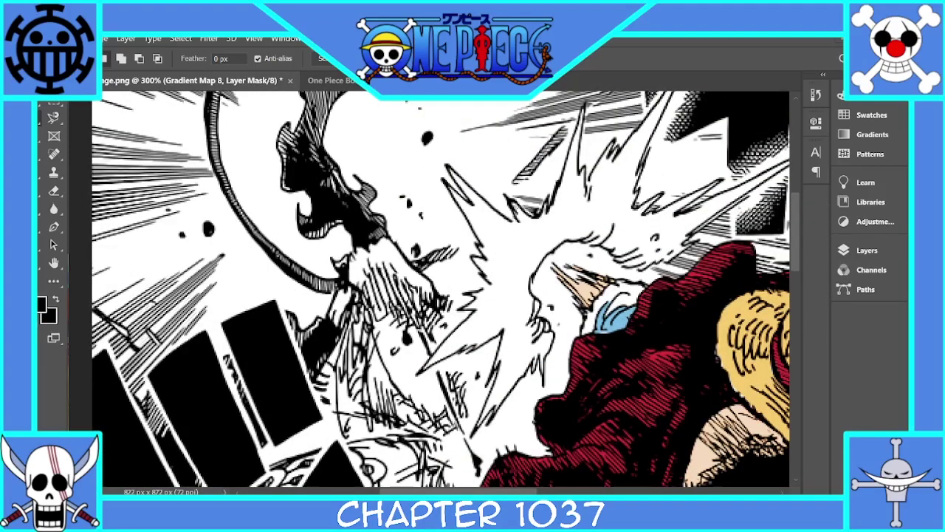
{"action": "scroll", "coordinate": [435, 221], "scroll_direction": "up", "scroll_amount": 3}
{"action": "scroll", "coordinate": [435, 222], "scroll_direction": "down", "scroll_amount": 1}
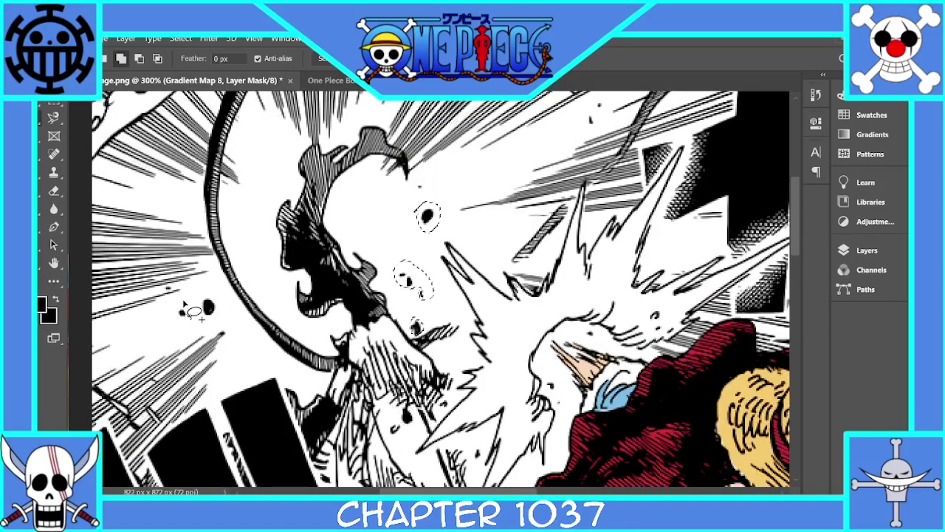
{"action": "left_click_drag", "start_coordinate": [189, 317], "coordinate": [189, 317]}
{"action": "mouse_move", "coordinate": [796, 246]}
{"action": "left_mouse_down"}
{"action": "mouse_move", "coordinate": [795, 384]}
{"action": "mouse_move", "coordinate": [796, 330]}
{"action": "left_mouse_up"}
{"action": "key", "text": "ctrl+minus"}
{"action": "key", "text": "ctrl+minus"}
{"action": "key", "text": "ctrl+plus"}
{"action": "key", "text": "ctrl+plus"}
{"action": "key", "text": "ctrl+plus"}
{"action": "left_click", "coordinate": [720, 420], "text": "ctrl"}
{"action": "key", "text": "ctrl+z"}
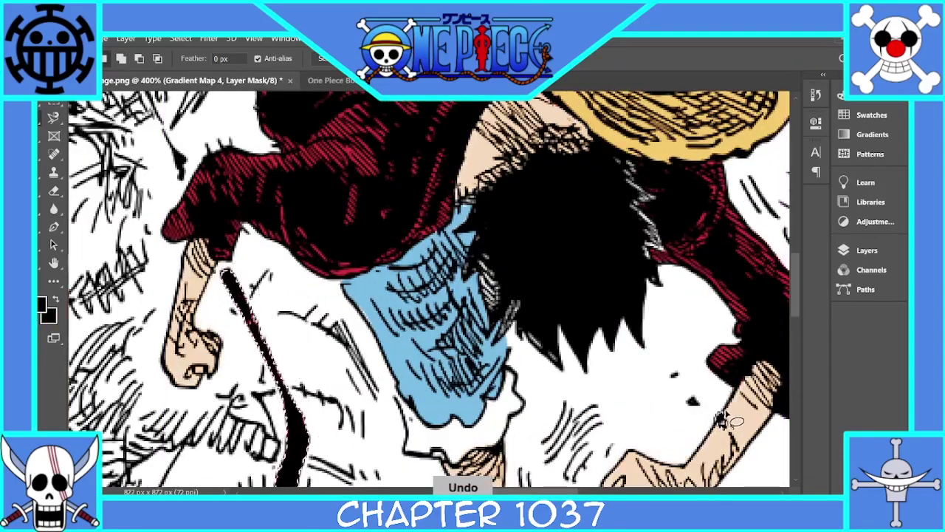
Subtract the lightning bolts from the droplet selection with the Lasso tool.
{"action": "key", "text": "alt"}
{"action": "key", "text": "ctrl+minus"}
{"action": "key", "text": "ctrl+minus"}
{"action": "key", "text": "ctrl+minus"}
{"action": "key", "text": "ctrl+minus"}
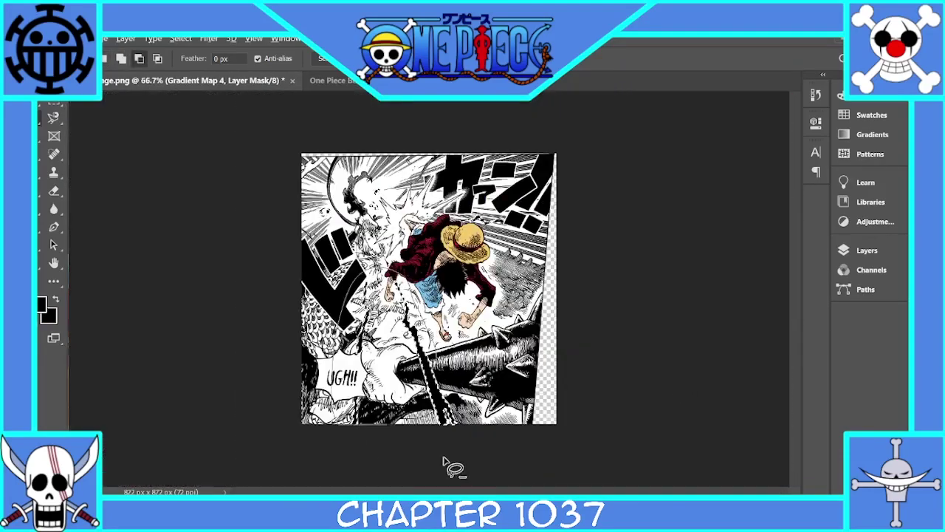
{"action": "key", "text": "ctrl+plus"}
{"action": "key", "text": "ctrl+plus"}
{"action": "key", "text": "ctrl+plus"}
{"action": "key", "text": "alt"}
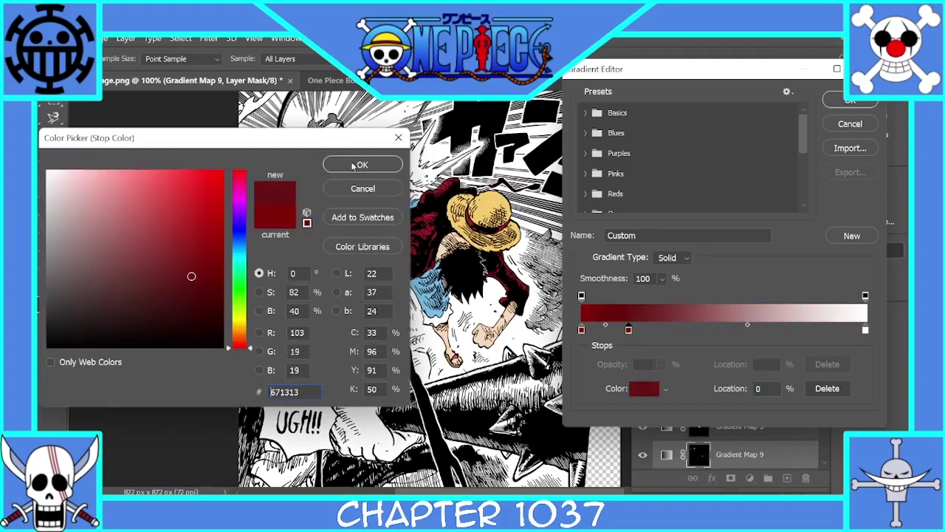
Set the first colour stop of the droplets' gradient map to dark red 671313.
{"action": "left_click", "coordinate": [353, 166]}
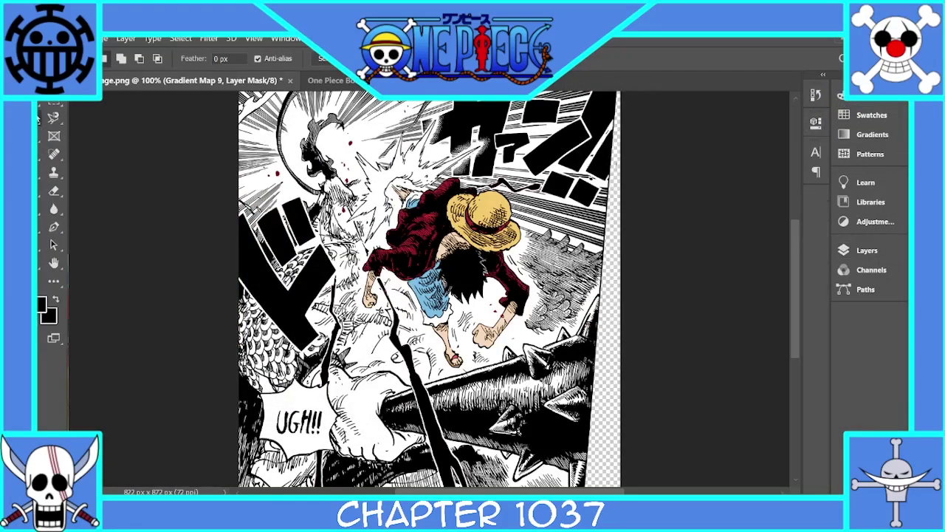
Select the black sound-effect lettering beside the scaly figure with the Magic Wand and undo the last stray addition.
{"action": "right_click", "coordinate": [53, 118]}
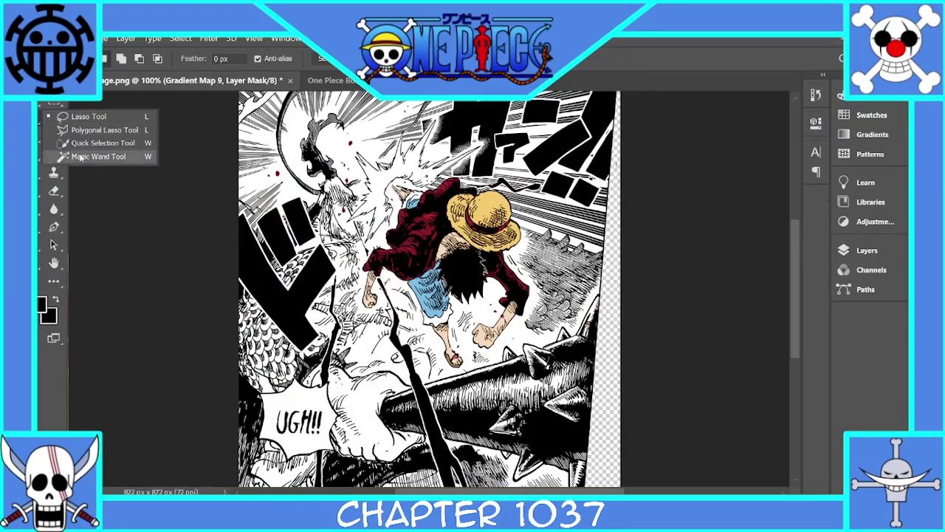
{"action": "left_click", "coordinate": [88, 159]}
{"action": "key", "text": "ctrl+z"}
{"action": "left_click", "coordinate": [299, 223], "text": "shift"}
{"action": "left_click", "coordinate": [297, 295], "text": "shift"}
{"action": "left_click", "coordinate": [481, 133], "text": "shift"}
{"action": "key", "text": "ctrl+z"}
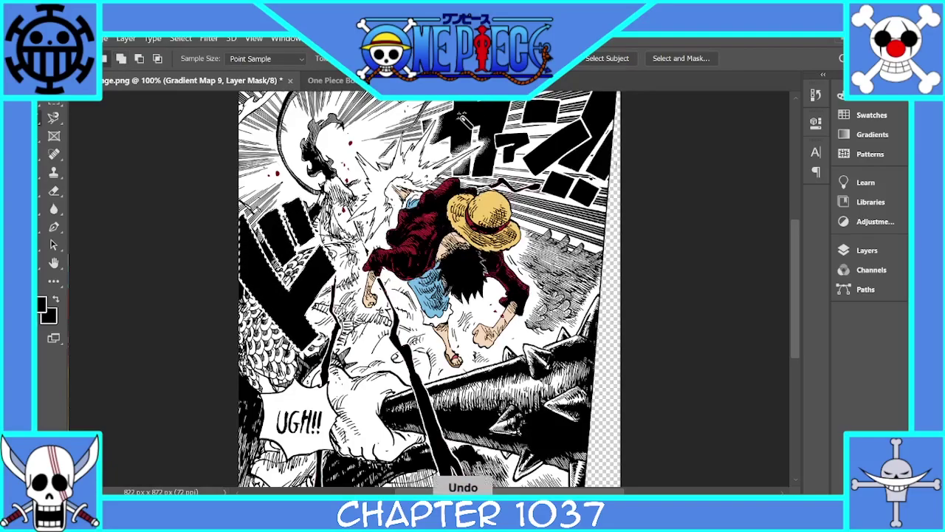
Add the black sound-effect strokes above Luffy's hat to the selection with the Magic Wand and undo the stray addition.
{"action": "left_click", "coordinate": [545, 114], "text": "shift"}
{"action": "left_click", "coordinate": [512, 145], "text": "shift"}
{"action": "left_click", "coordinate": [557, 150], "text": "shift"}
{"action": "left_click", "coordinate": [607, 131]}
{"action": "key", "text": "ctrl+z"}
Add the remaining strokes and the shaded character of the upper-right sound effect with Quick Selection, and tidy the edges with the Lasso.
{"action": "key", "text": "ctrl+plus"}
{"action": "left_click_drag", "start_coordinate": [505, 492], "coordinate": [568, 491]}
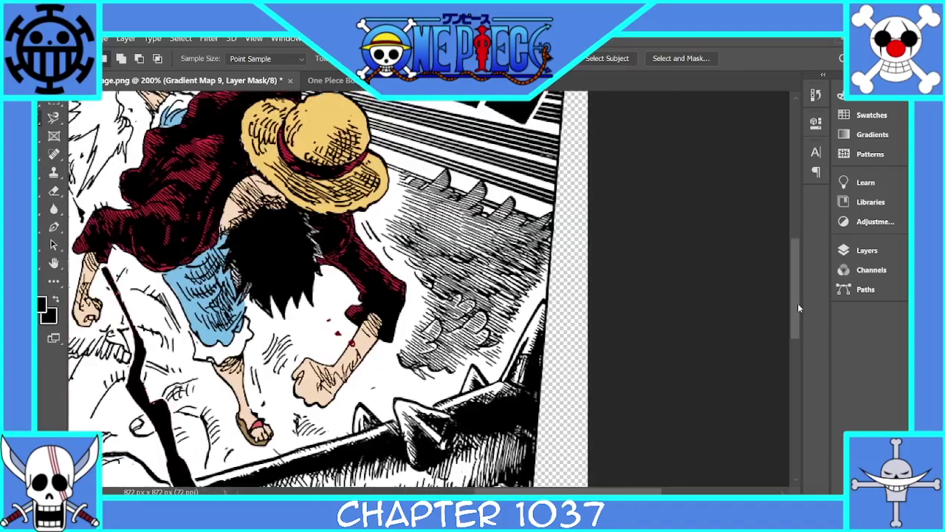
{"action": "left_click_drag", "start_coordinate": [797, 308], "coordinate": [797, 244]}
{"action": "right_click", "coordinate": [42, 119]}
{"action": "left_click", "coordinate": [89, 138]}
{"action": "left_click_drag", "start_coordinate": [504, 281], "coordinate": [552, 163]}
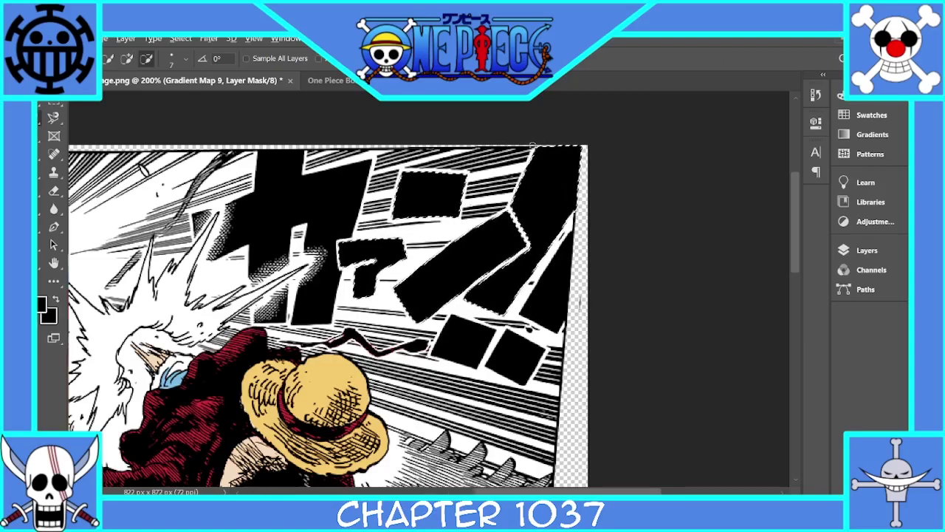
{"action": "left_click", "coordinate": [468, 344]}
{"action": "left_click", "coordinate": [517, 358]}
{"action": "left_click", "coordinate": [555, 294]}
{"action": "left_click_drag", "start_coordinate": [284, 184], "coordinate": [317, 295]}
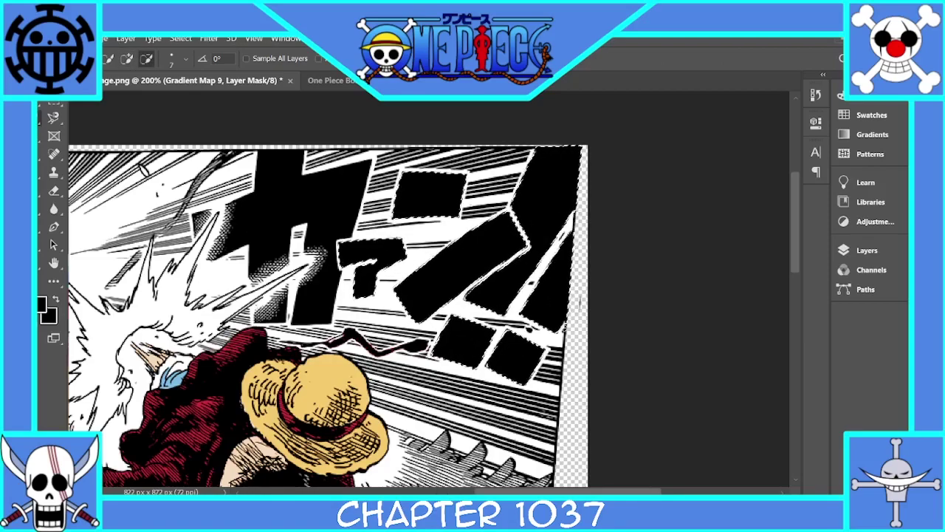
{"action": "key", "text": "l"}
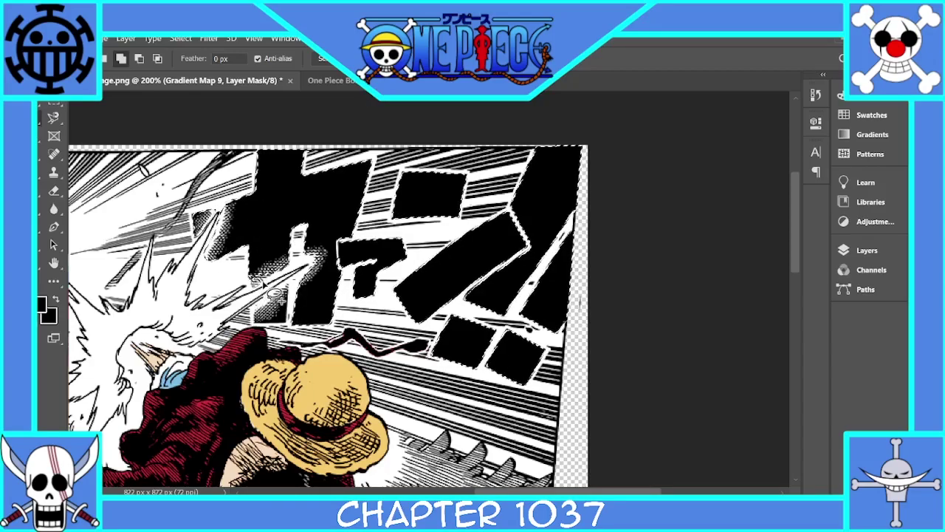
{"action": "key", "text": "ctrl+minus"}
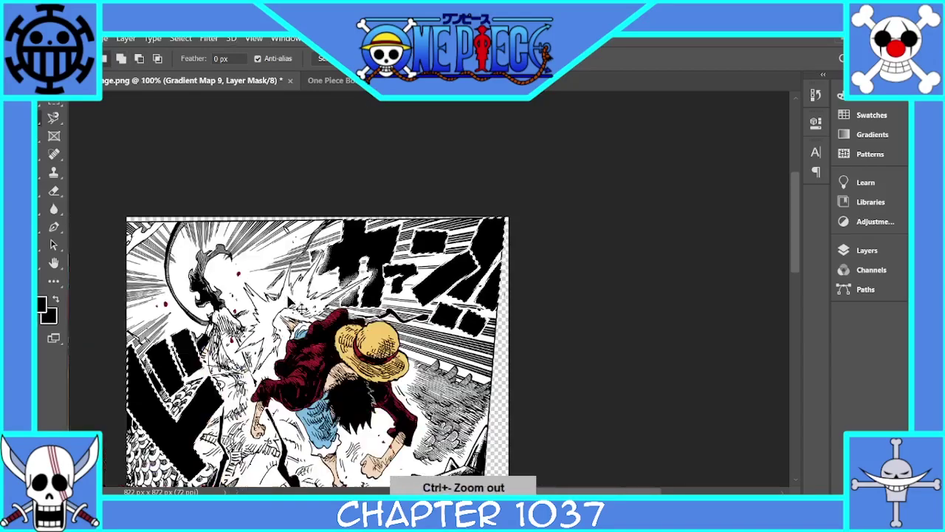
Apply a gradient map running from dark red to white to the selected sound-effect lettering.
{"action": "left_click", "coordinate": [750, 478]}
{"action": "left_click", "coordinate": [784, 452]}
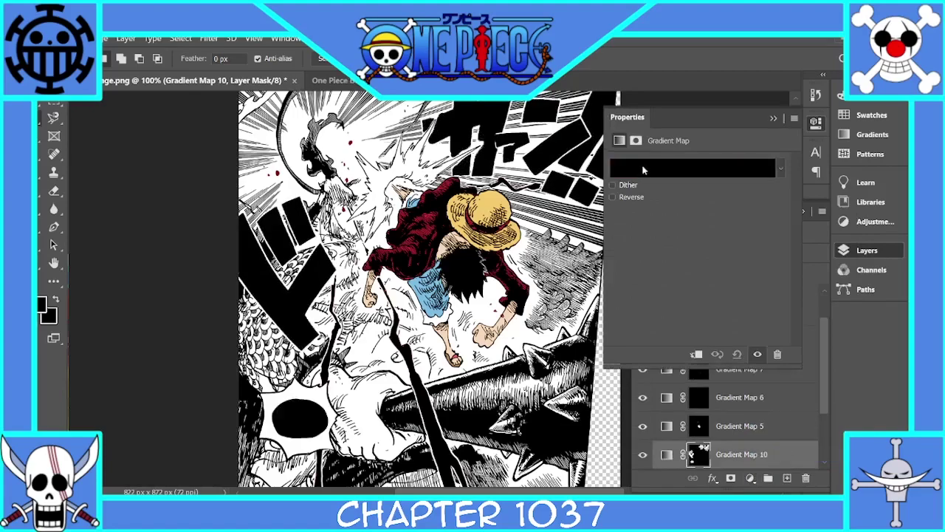
{"action": "left_click", "coordinate": [643, 169]}
{"action": "double_click", "coordinate": [866, 329]}
{"action": "left_click_drag", "start_coordinate": [215, 190], "coordinate": [47, 169]}
{"action": "left_click", "coordinate": [363, 164]}
{"action": "double_click", "coordinate": [581, 330]}
{"action": "mouse_move", "coordinate": [199, 244]}
{"action": "left_mouse_down"}
{"action": "mouse_move", "coordinate": [251, 137]}
{"action": "mouse_move", "coordinate": [209, 237]}
{"action": "left_mouse_up"}
{"action": "left_click", "coordinate": [363, 163]}
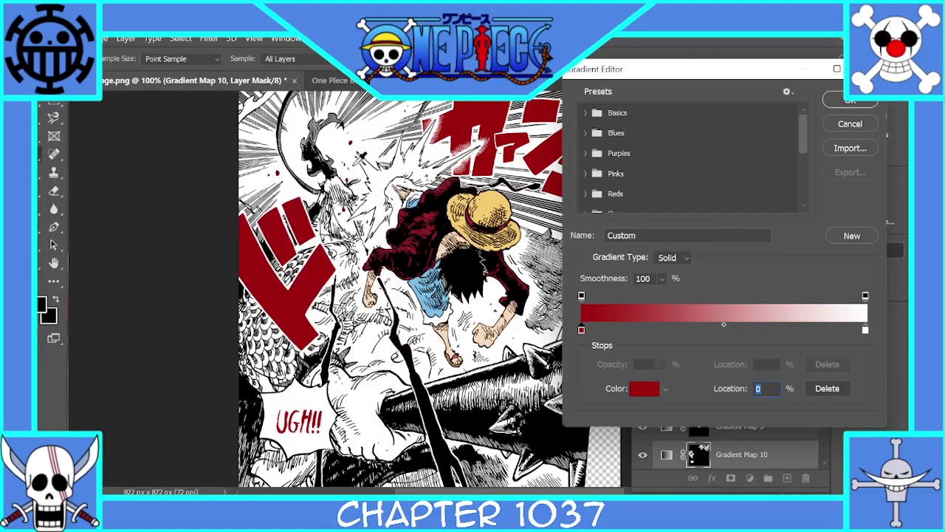
{"action": "left_click", "coordinate": [851, 101]}
{"action": "left_click", "coordinate": [784, 116]}
{"action": "left_click", "coordinate": [811, 209]}
Select the jagged impact burst behind Luffy with the Quick Selection tool and refine its spikes with the Lasso.
{"action": "scroll", "coordinate": [795, 243], "scroll_direction": "up", "scroll_amount": 3}
{"action": "key", "text": "ctrl+plus"}
{"action": "scroll", "coordinate": [797, 260], "scroll_direction": "up", "scroll_amount": 2}
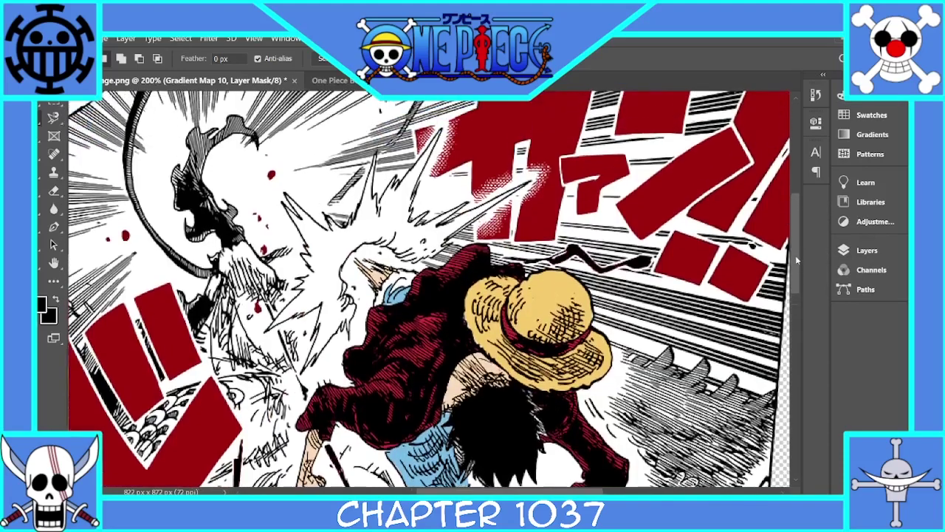
{"action": "key", "text": "ctrl+plus"}
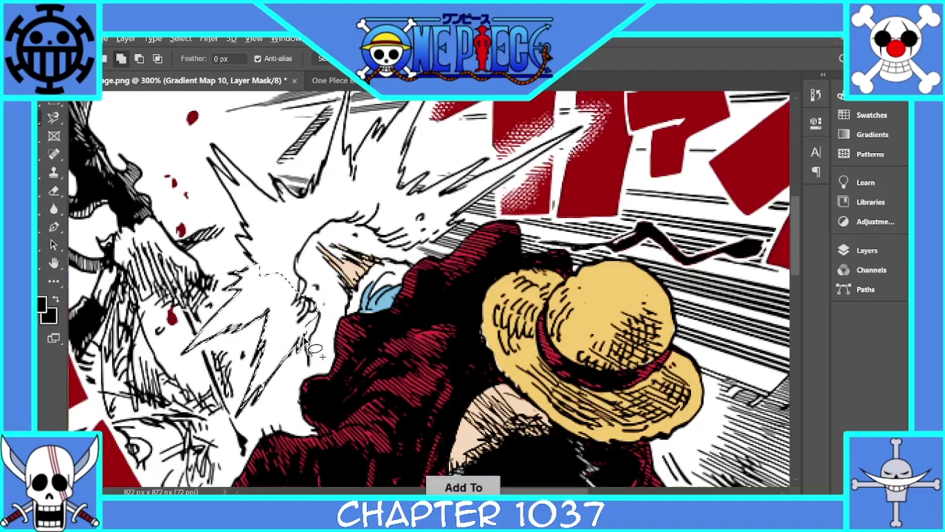
{"action": "scroll", "coordinate": [801, 329], "scroll_direction": "up", "scroll_amount": 2}
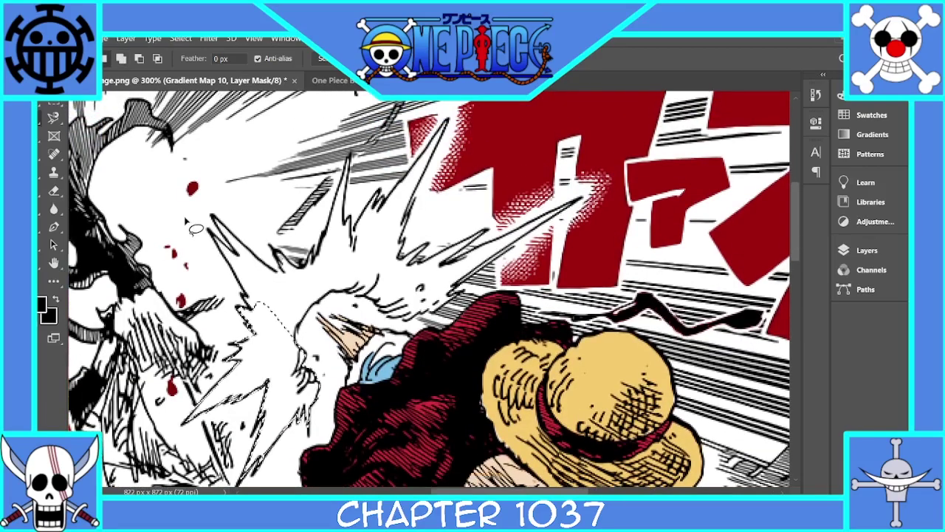
{"action": "key", "text": "w"}
{"action": "left_click_drag", "start_coordinate": [299, 296], "coordinate": [380, 255]}
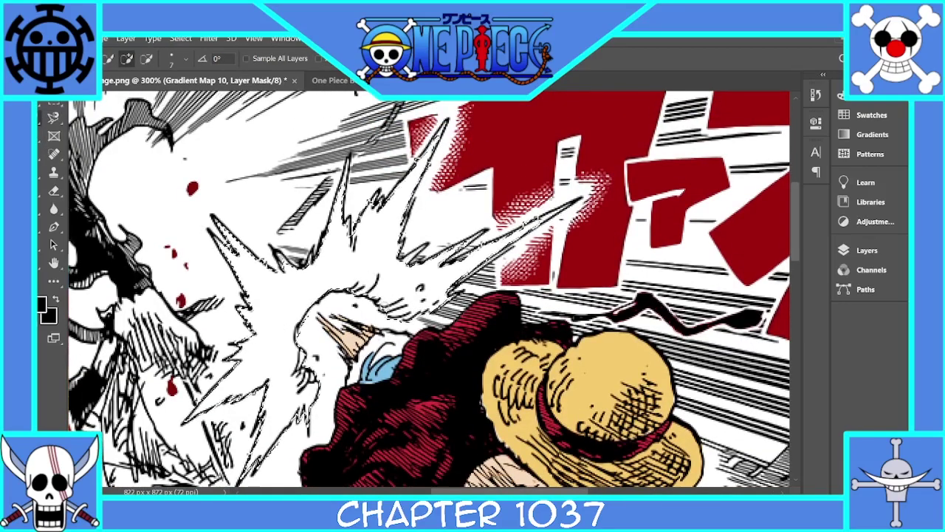
{"action": "key", "text": "l"}
{"action": "left_click_drag", "start_coordinate": [363, 249], "coordinate": [355, 224]}
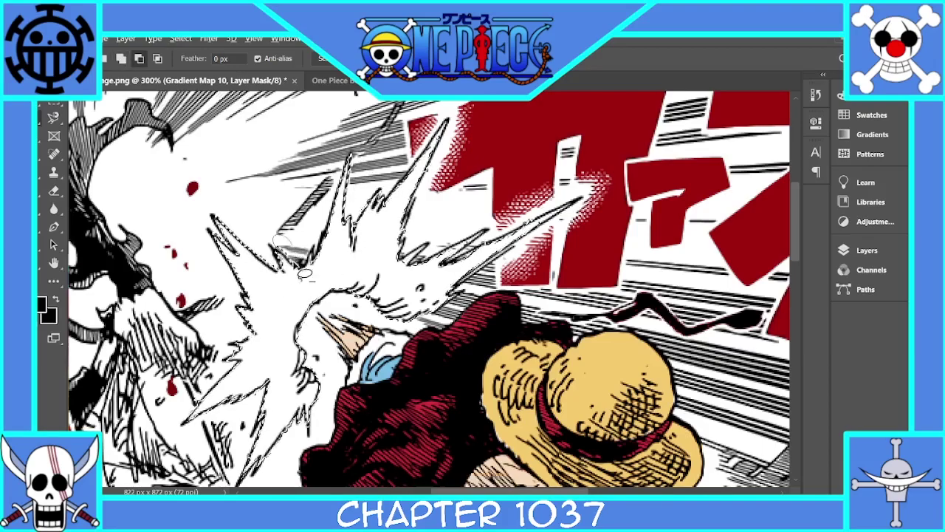
{"action": "left_click_drag", "start_coordinate": [403, 256], "coordinate": [406, 245]}
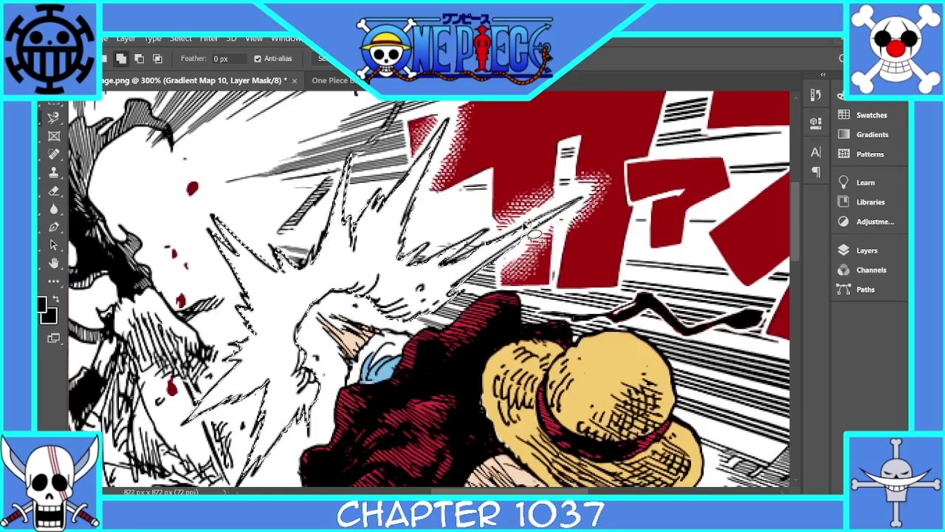
Add the white flash shape in the panel's upper-left corner to the burst selection with the Lasso.
{"action": "key", "text": "ctrl+minus"}
{"action": "key", "text": "ctrl+minus"}
{"action": "left_click_drag", "start_coordinate": [509, 491], "coordinate": [491, 492]}
{"action": "left_click_drag", "start_coordinate": [796, 285], "coordinate": [797, 259]}
{"action": "key", "text": "ctrl+plus"}
{"action": "key", "text": "ctrl+plus"}
{"action": "left_click_drag", "start_coordinate": [540, 492], "coordinate": [483, 493]}
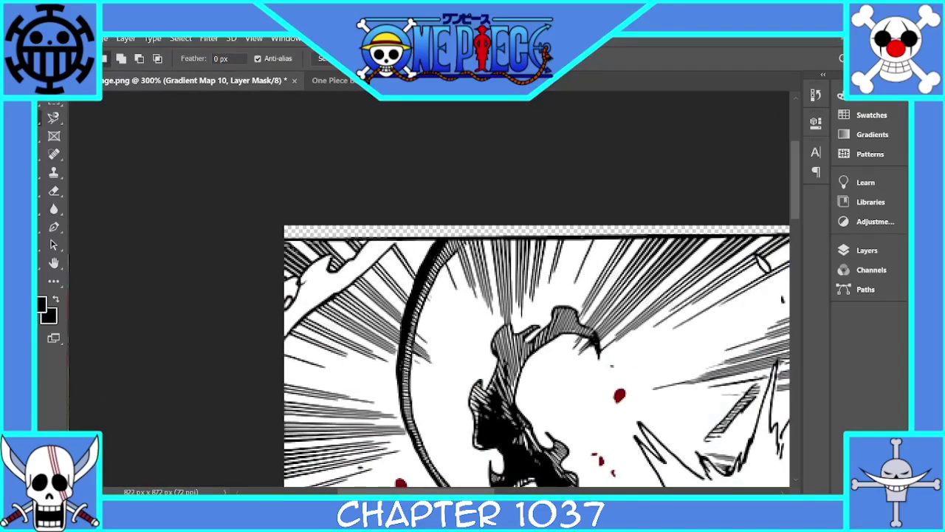
{"action": "key", "text": "shift"}
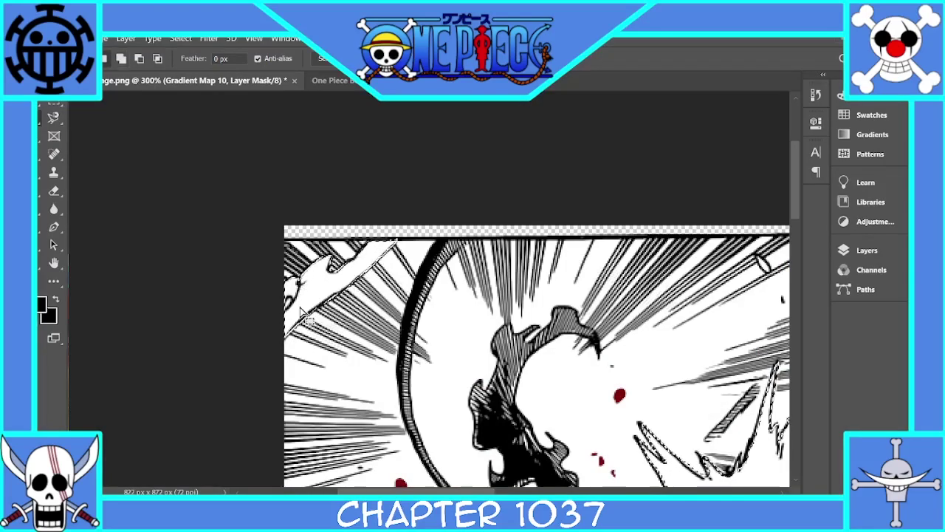
Add a gradient map for the burst, set its first stop to light grey and swap the stops so it runs from black to light grey.
{"action": "key", "text": "ctrl+minus"}
{"action": "key", "text": "ctrl+minus"}
{"action": "key", "text": "ctrl+minus"}
{"action": "left_click", "coordinate": [867, 251]}
{"action": "left_click", "coordinate": [751, 479]}
{"action": "left_click", "coordinate": [783, 455]}
{"action": "left_click", "coordinate": [687, 167]}
{"action": "double_click", "coordinate": [581, 330]}
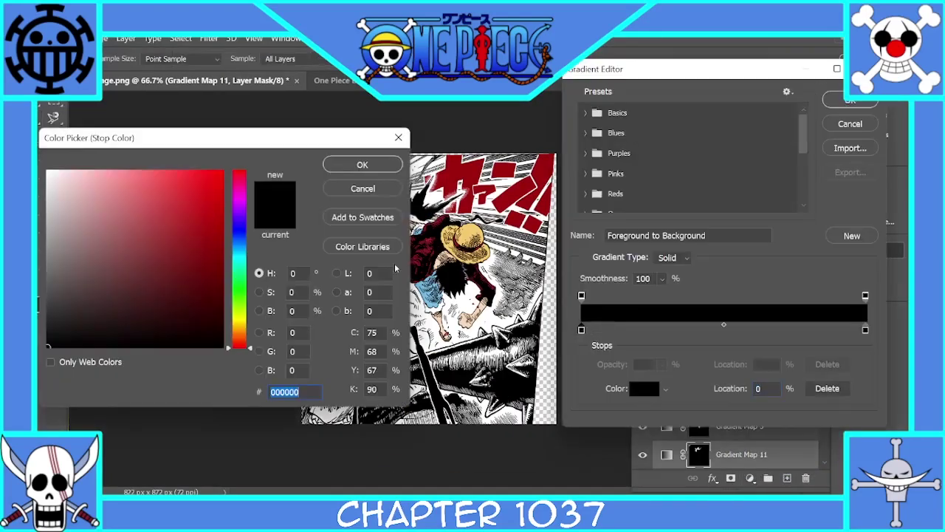
{"action": "left_click_drag", "start_coordinate": [64, 199], "coordinate": [44, 185]}
{"action": "left_click_drag", "start_coordinate": [298, 138], "coordinate": [212, 128]}
{"action": "left_click", "coordinate": [278, 154]}
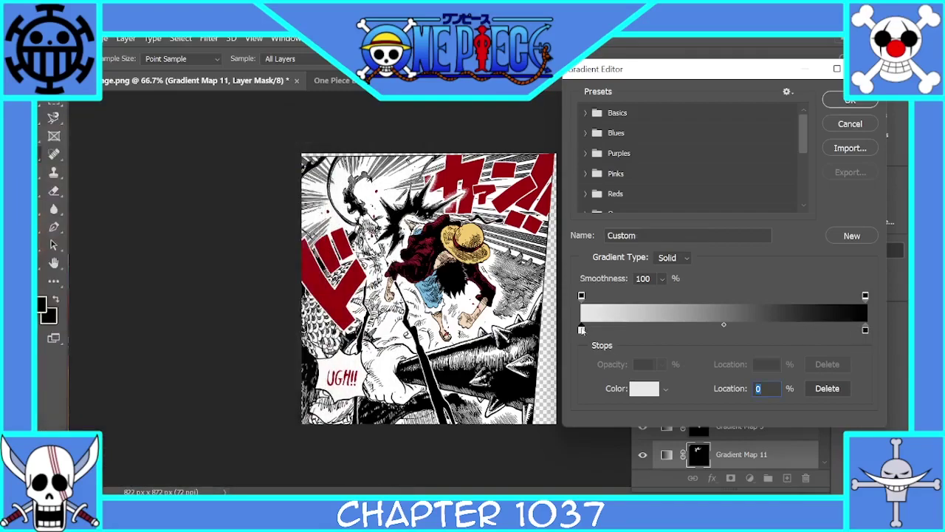
{"action": "left_click_drag", "start_coordinate": [582, 330], "coordinate": [775, 330]}
{"action": "left_click_drag", "start_coordinate": [865, 330], "coordinate": [581, 330]}
{"action": "left_click_drag", "start_coordinate": [775, 331], "coordinate": [867, 330]}
Set the last stop of the burst's gradient map to bright cyan and lower the layer's opacity to about 39%.
{"action": "double_click", "coordinate": [866, 331]}
{"action": "left_click", "coordinate": [223, 250]}
{"action": "left_click", "coordinate": [65, 169]}
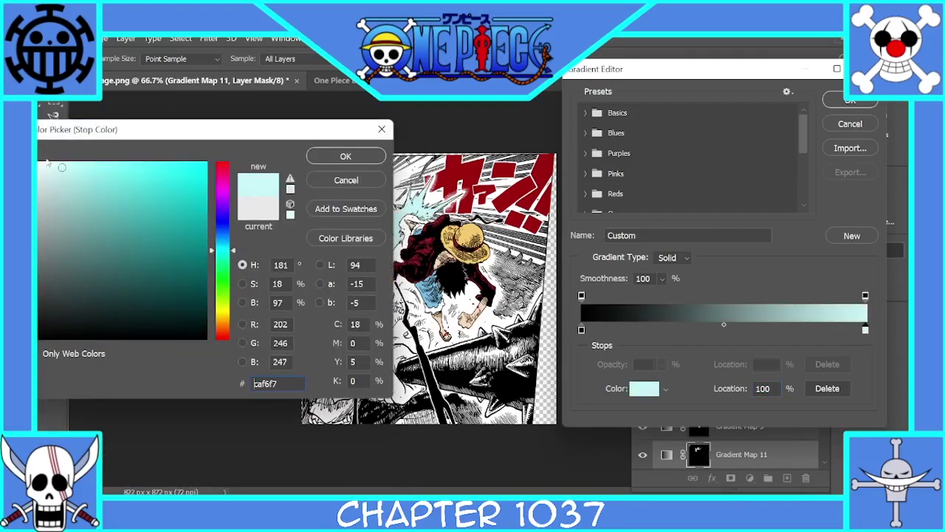
{"action": "left_click", "coordinate": [117, 175]}
{"action": "left_click", "coordinate": [344, 157]}
{"action": "left_click", "coordinate": [850, 101]}
{"action": "left_click", "coordinate": [775, 116]}
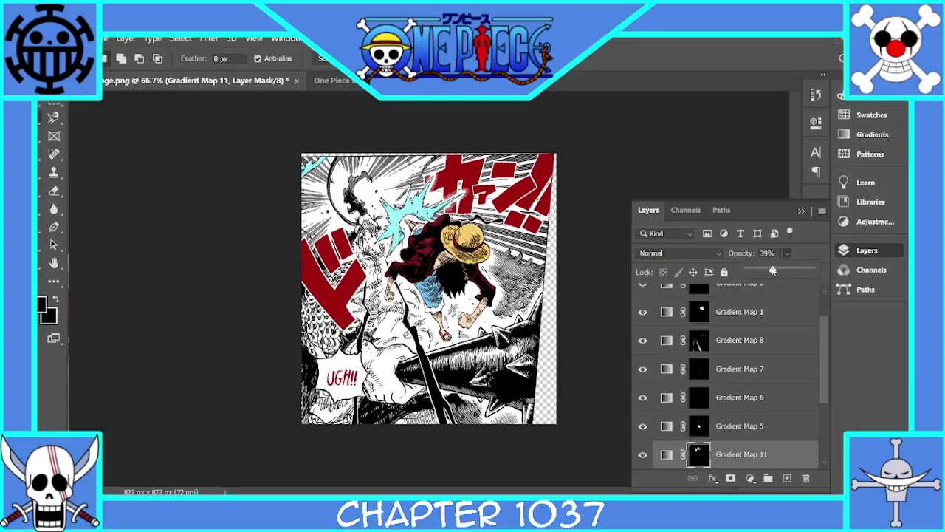
{"action": "left_click", "coordinate": [800, 210]}
Select the spiked club, including its spikes and the grip end by the fist, with the Quick Selection tool.
{"action": "key", "text": "ctrl+plus"}
{"action": "key", "text": "ctrl+plus"}
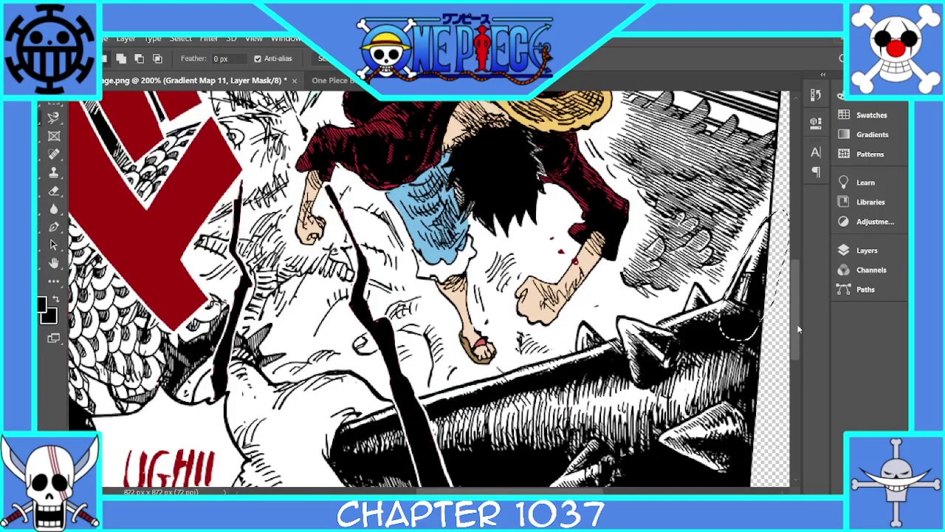
{"action": "scroll", "coordinate": [797, 330], "scroll_direction": "down", "scroll_amount": 3}
{"action": "right_click", "coordinate": [54, 118]}
{"action": "left_click", "coordinate": [88, 132]}
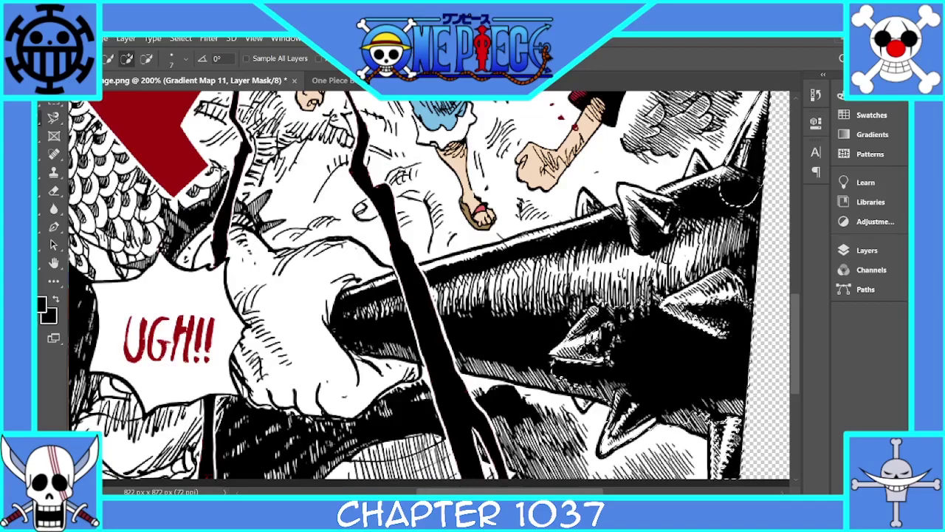
{"action": "mouse_move", "coordinate": [739, 191]}
{"action": "left_mouse_down"}
{"action": "mouse_move", "coordinate": [664, 225]}
{"action": "mouse_move", "coordinate": [617, 270]}
{"action": "mouse_move", "coordinate": [532, 292]}
{"action": "left_mouse_up"}
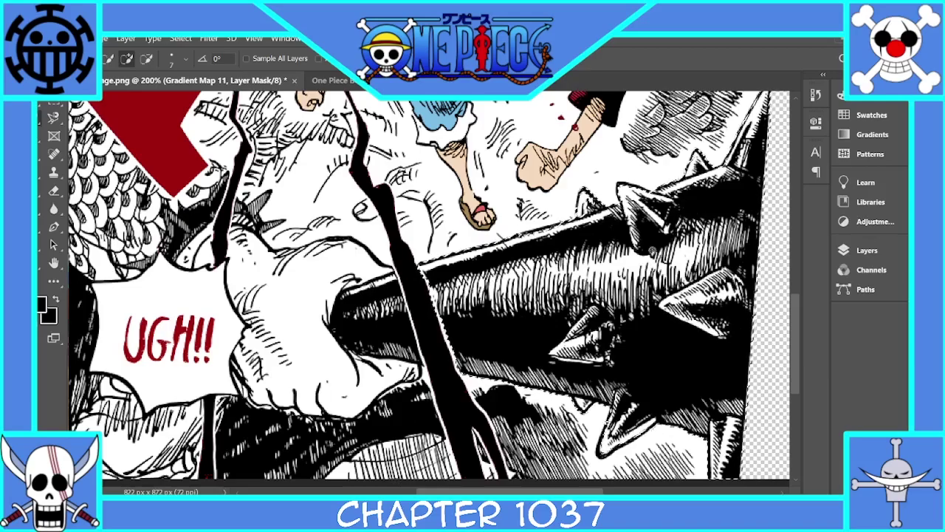
{"action": "scroll", "coordinate": [653, 252], "scroll_direction": "down", "scroll_amount": 1}
{"action": "left_click_drag", "start_coordinate": [356, 304], "coordinate": [391, 296]}
Correct the edges of the club selection beside the gripping fist with the Lasso tool.
{"action": "left_click", "coordinate": [35, 118]}
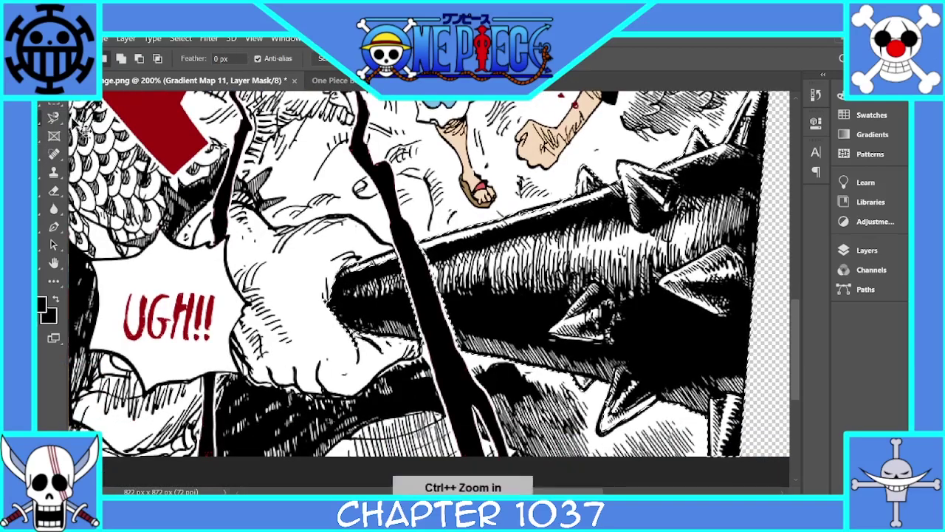
{"action": "key", "text": "ctrl+plus"}
{"action": "mouse_move", "coordinate": [292, 336]}
{"action": "left_mouse_down"}
{"action": "mouse_move", "coordinate": [340, 380]}
{"action": "mouse_move", "coordinate": [314, 344]}
{"action": "left_mouse_up"}
{"action": "left_click_drag", "start_coordinate": [382, 241], "coordinate": [386, 243]}
Add the dark spiked area between the scales and the shorter lightning bolt to the club selection with Quick Selection.
{"action": "key", "text": "ctrl+minus"}
{"action": "key", "text": "ctrl+minus"}
{"action": "left_click_drag", "start_coordinate": [509, 491], "coordinate": [485, 491]}
{"action": "key", "text": "ctrl+plus"}
{"action": "key", "text": "ctrl+plus"}
{"action": "key", "text": "ctrl+plus"}
{"action": "left_click_drag", "start_coordinate": [798, 340], "coordinate": [797, 311]}
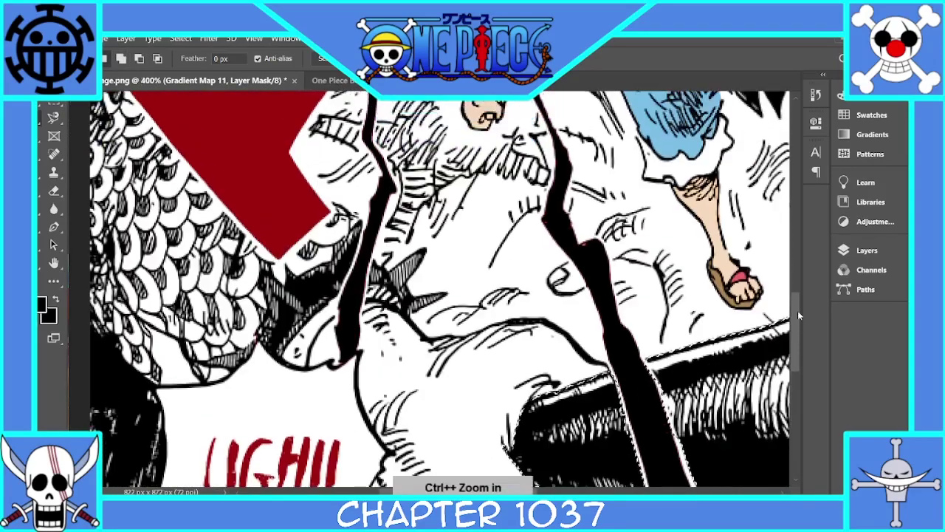
{"action": "right_click", "coordinate": [35, 118]}
{"action": "left_click", "coordinate": [93, 145]}
{"action": "left_click_drag", "start_coordinate": [268, 318], "coordinate": [332, 211]}
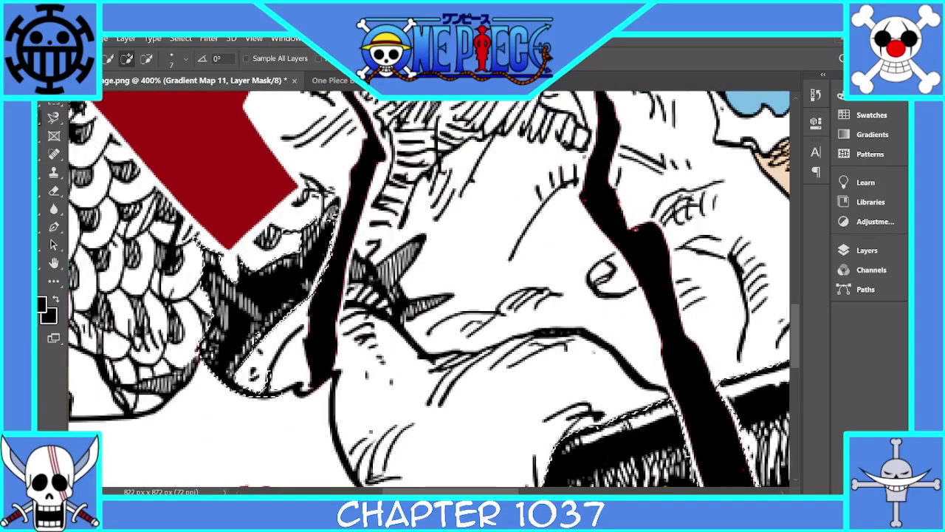
Refine the dark area's outline and add the hatched spikes on both sides of it with the Lasso tool.
{"action": "key", "text": "l"}
{"action": "key", "text": "ctrl+plus"}
{"action": "left_click_drag", "start_coordinate": [138, 373], "coordinate": [240, 452]}
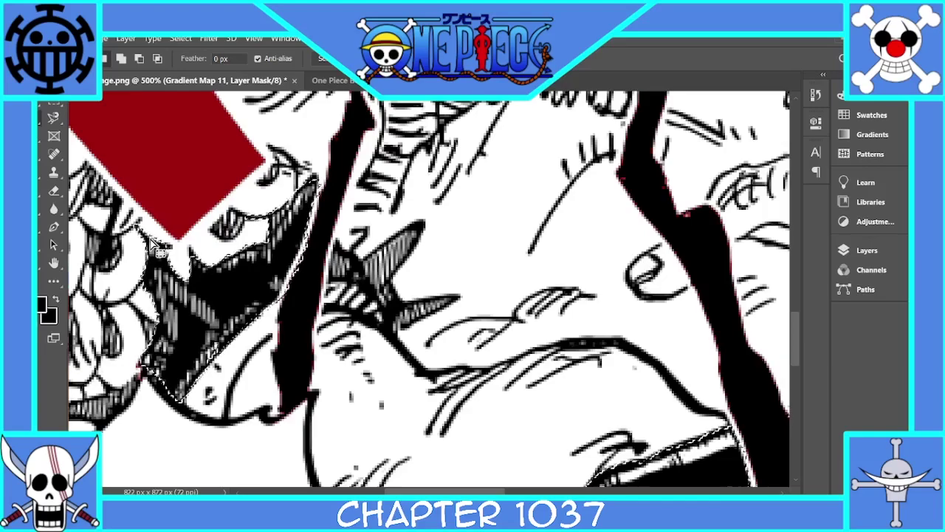
{"action": "mouse_move", "coordinate": [284, 284]}
{"action": "left_mouse_down"}
{"action": "mouse_move", "coordinate": [301, 251]}
{"action": "mouse_move", "coordinate": [358, 275]}
{"action": "mouse_move", "coordinate": [414, 227]}
{"action": "mouse_move", "coordinate": [397, 290]}
{"action": "mouse_move", "coordinate": [455, 302]}
{"action": "left_mouse_up"}
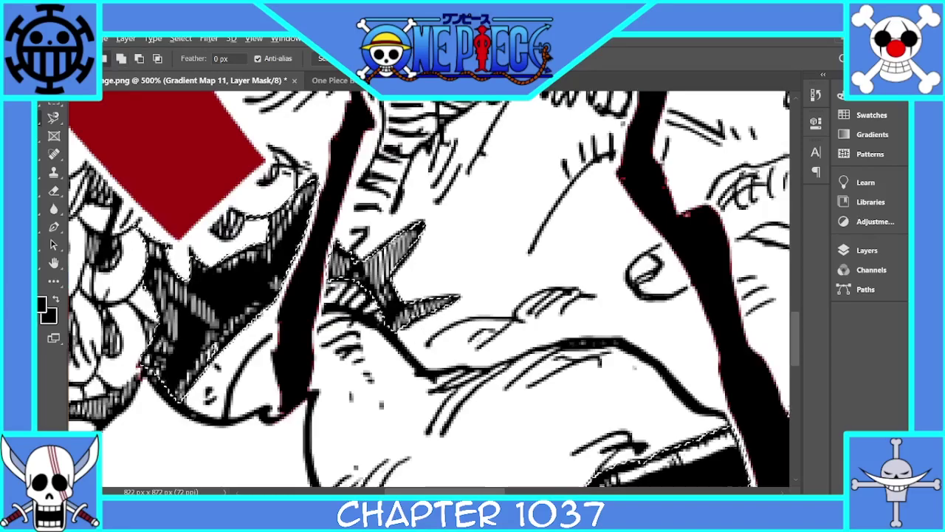
{"action": "scroll", "coordinate": [402, 347], "scroll_direction": "left", "scroll_amount": 3}
{"action": "left_click_drag", "start_coordinate": [389, 376], "coordinate": [338, 408]}
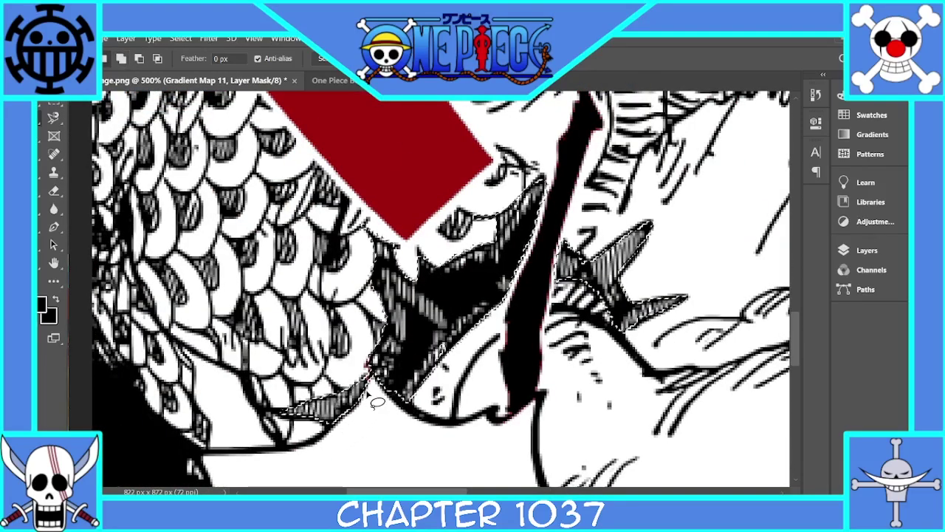
Add a gradient map for the club and spikes with a black first stop and the last stop at 5b5454.
{"action": "key", "text": "ctrl+minus"}
{"action": "key", "text": "ctrl+minus"}
{"action": "key", "text": "ctrl+minus"}
{"action": "key", "text": "ctrl+minus"}
{"action": "key", "text": "ctrl+minus"}
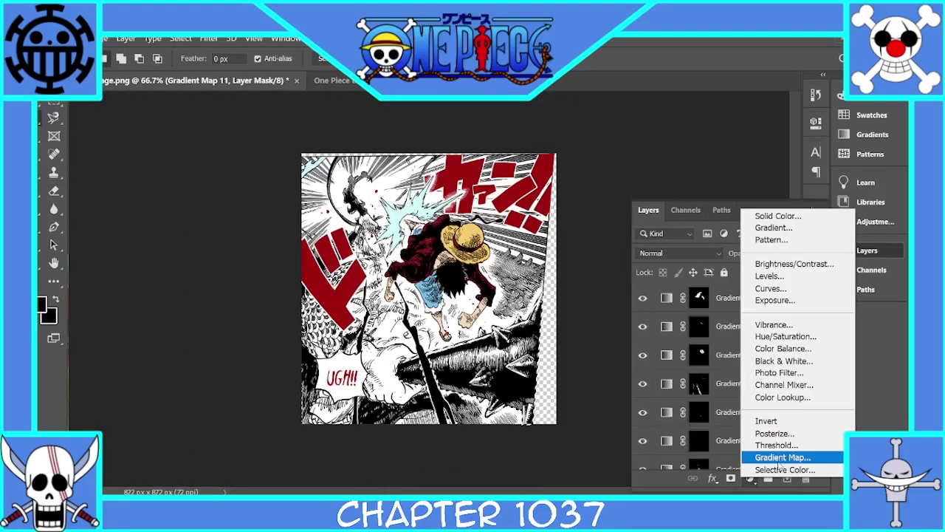
{"action": "left_click", "coordinate": [805, 451]}
{"action": "double_click", "coordinate": [864, 329]}
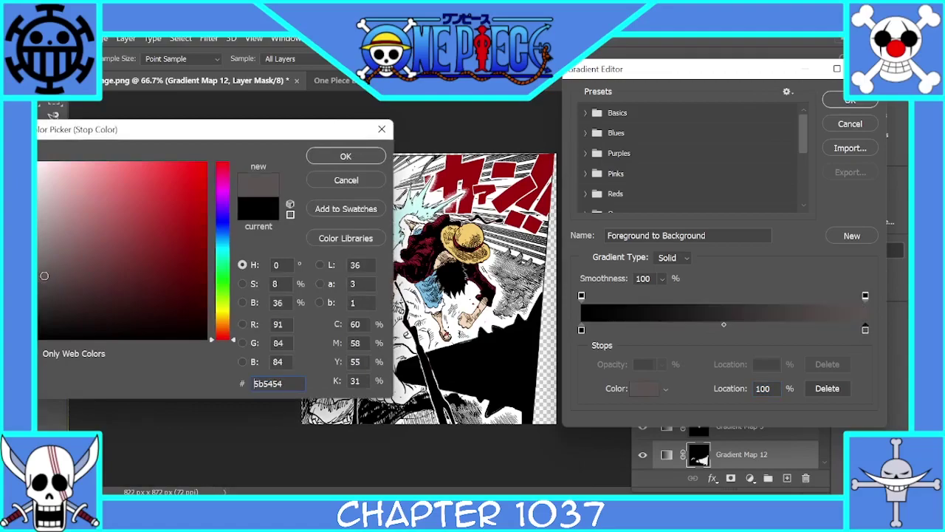
{"action": "left_click", "coordinate": [345, 156]}
{"action": "double_click", "coordinate": [582, 329]}
{"action": "left_click_drag", "start_coordinate": [38, 264], "coordinate": [66, 340]}
{"action": "left_click", "coordinate": [345, 155]}
Change the last stop of the club's gradient map to neutral grey 7c7c7c.
{"action": "double_click", "coordinate": [865, 330]}
{"action": "left_click_drag", "start_coordinate": [42, 274], "coordinate": [32, 263]}
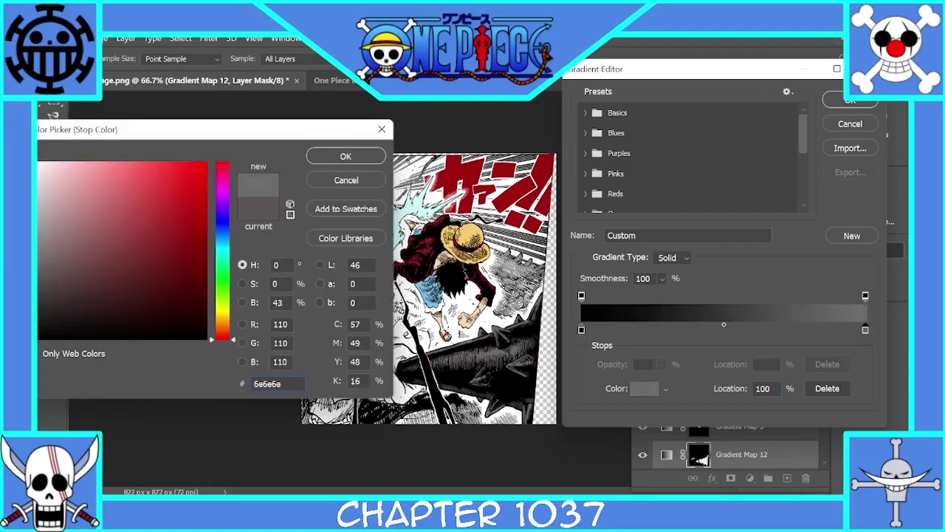
{"action": "type", "text": "7c7c7c"}
{"action": "key", "text": "Return"}
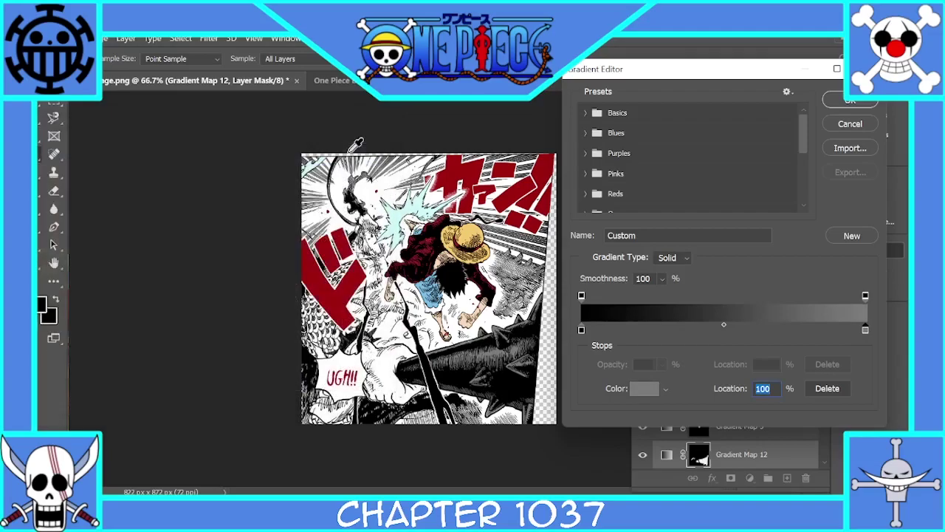
{"action": "key", "text": "Return"}
Start selecting the scales at the panel's left edge with Quick Selection and remove the black area below them from the selection.
{"action": "key", "text": "ctrl+plus"}
{"action": "key", "text": "ctrl+plus"}
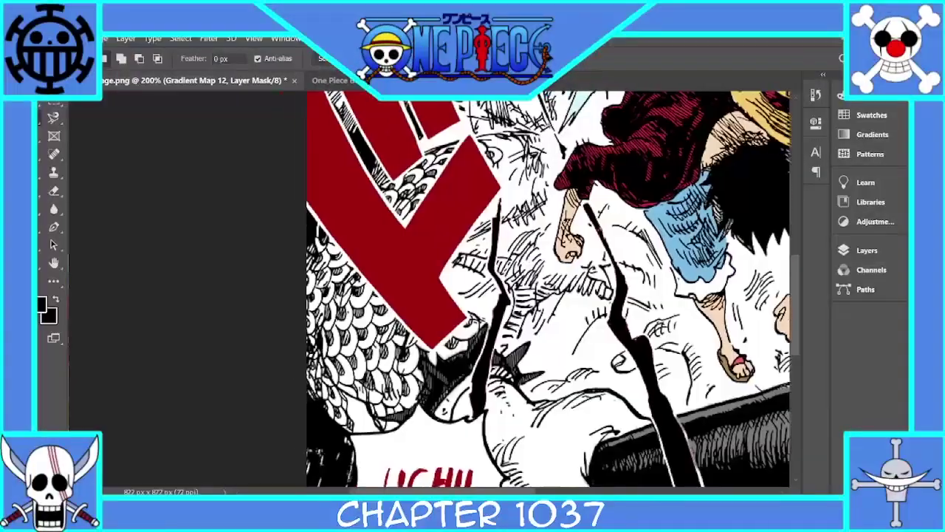
{"action": "key", "text": "ctrl+plus"}
{"action": "right_click", "coordinate": [41, 119]}
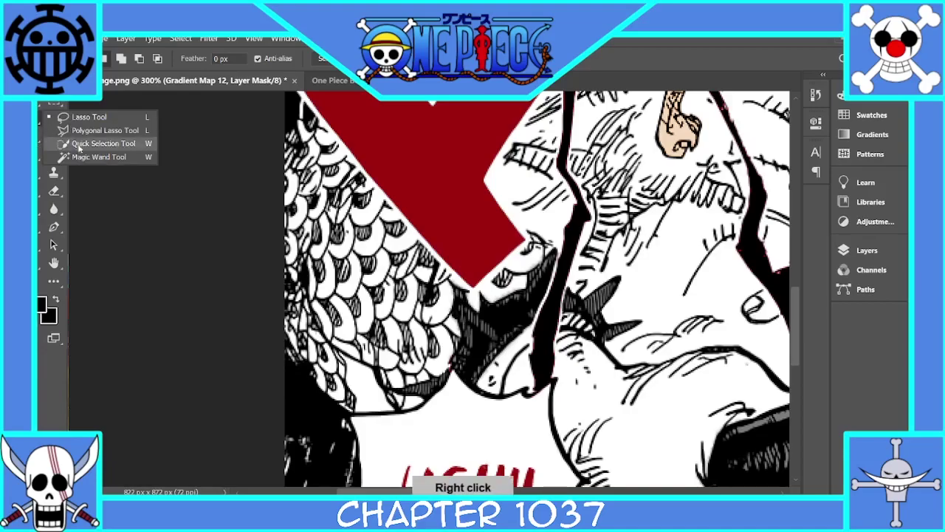
{"action": "left_click", "coordinate": [103, 130]}
{"action": "right_click", "coordinate": [41, 119]}
{"action": "left_click", "coordinate": [85, 144]}
{"action": "left_click_drag", "start_coordinate": [310, 380], "coordinate": [321, 461]}
{"action": "right_click", "coordinate": [41, 119]}
{"action": "left_click", "coordinate": [104, 143]}
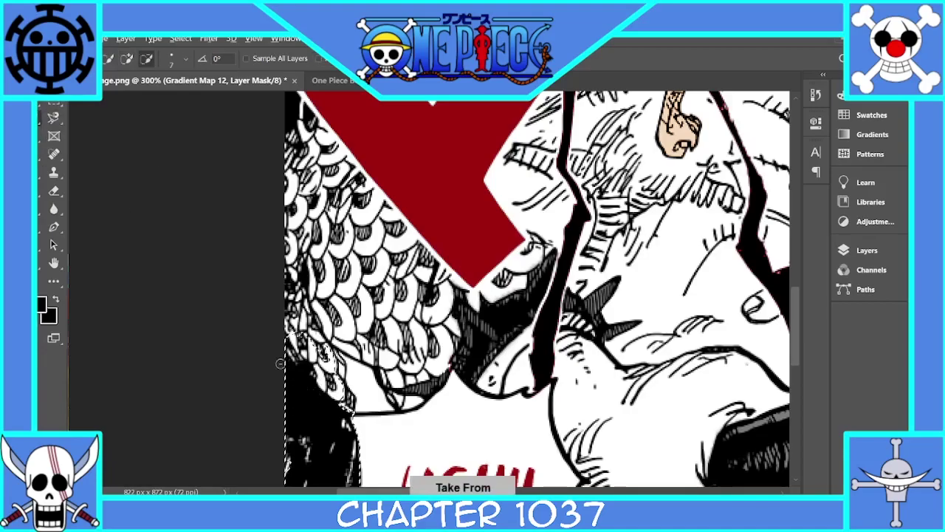
{"action": "left_click_drag", "start_coordinate": [281, 363], "coordinate": [321, 458]}
Extend the Quick Selection over the remaining scales between the big red sound effect and the speech bubble.
{"action": "mouse_move", "coordinate": [795, 330]}
{"action": "left_mouse_down"}
{"action": "mouse_move", "coordinate": [793, 364]}
{"action": "mouse_move", "coordinate": [792, 280]}
{"action": "left_mouse_up"}
{"action": "key", "text": "ctrl+plus"}
{"action": "key", "text": "ctrl+minus"}
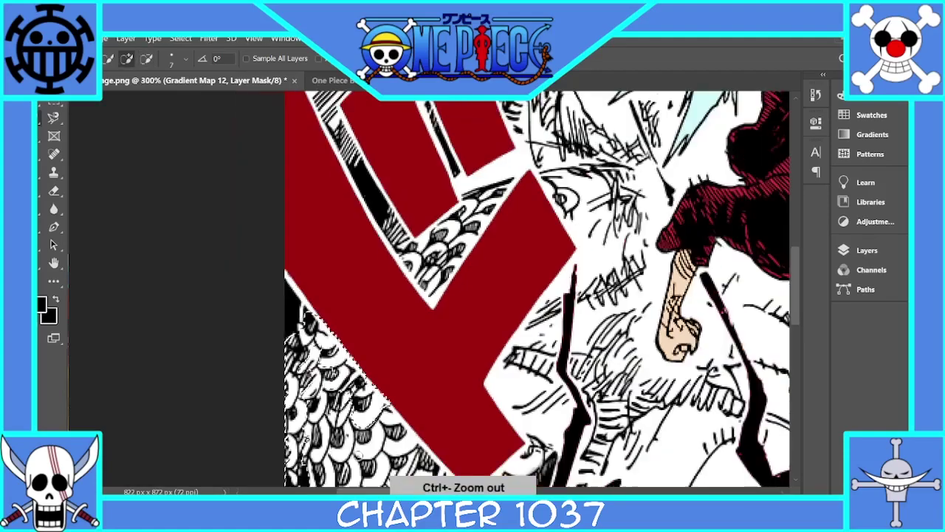
{"action": "left_click_drag", "start_coordinate": [318, 377], "coordinate": [347, 436]}
{"action": "key", "text": "ctrl+plus"}
{"action": "scroll", "coordinate": [806, 353], "scroll_direction": "down", "scroll_amount": 5}
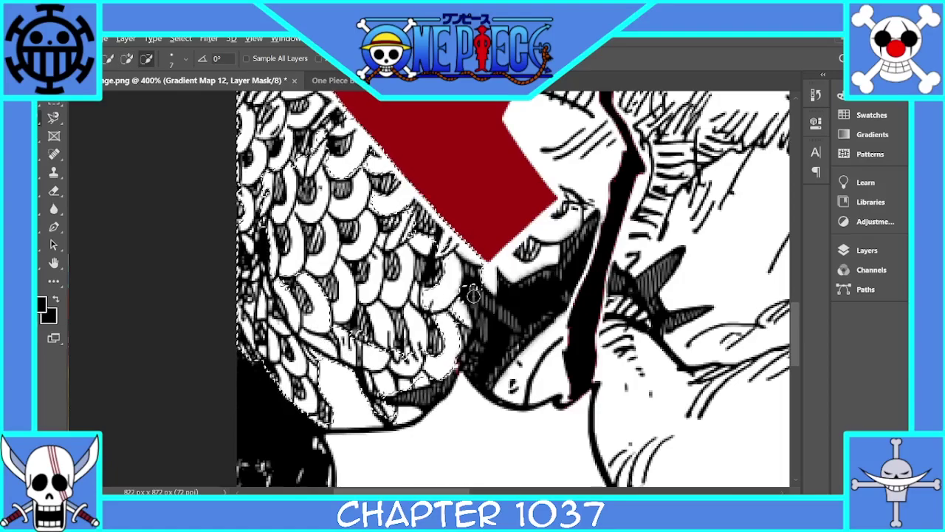
Fill the gaps in the scales selection with the Lasso tool along the red sound effect and above the speech bubble.
{"action": "key", "text": "ctrl+plus"}
{"action": "right_click", "coordinate": [53, 116]}
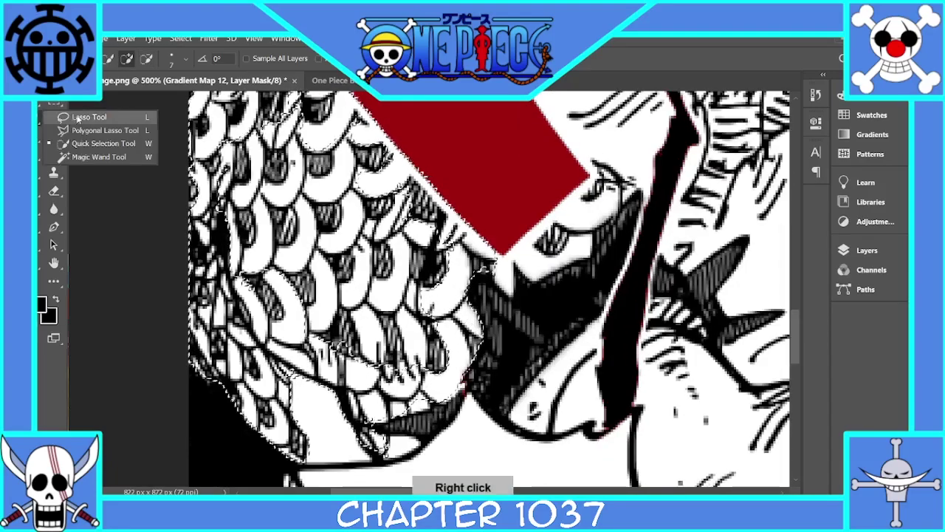
{"action": "left_click", "coordinate": [85, 116]}
{"action": "key", "text": "ctrl+plus"}
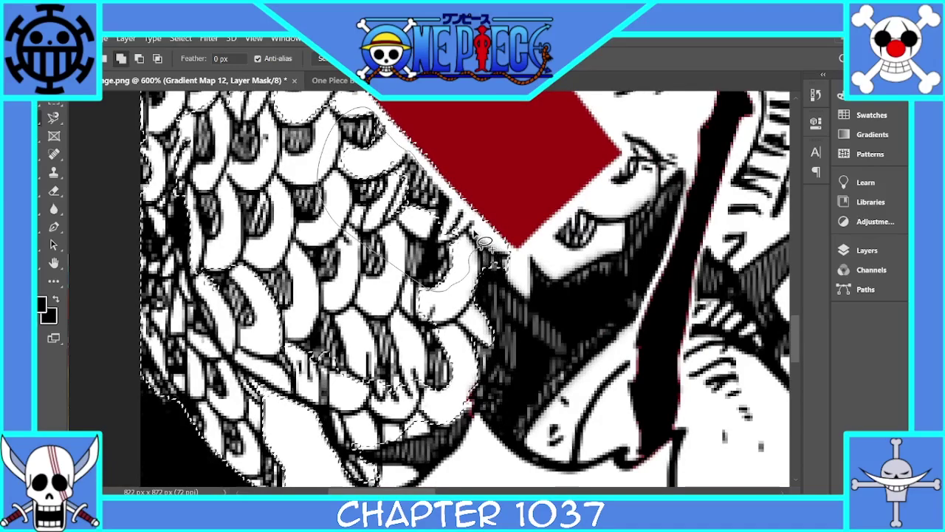
{"action": "left_click_drag", "start_coordinate": [482, 246], "coordinate": [409, 151]}
{"action": "key", "text": "ctrl+minus"}
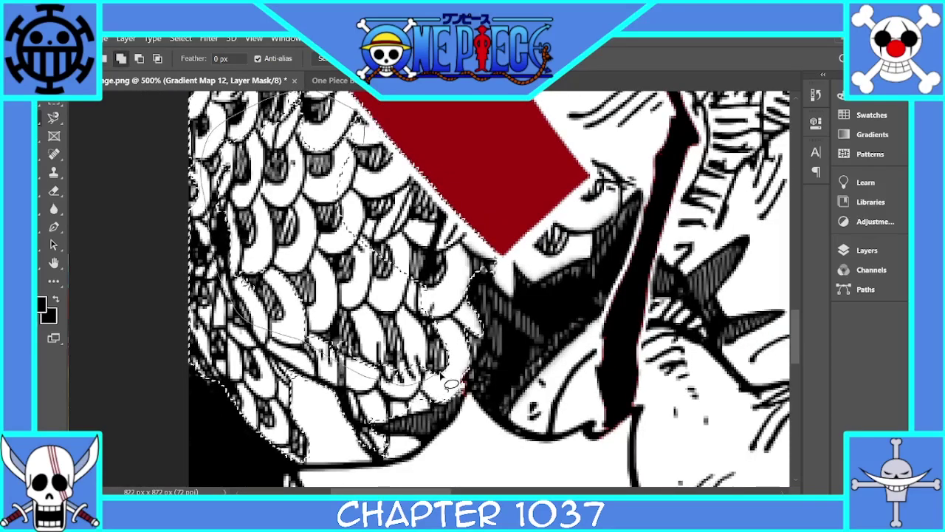
{"action": "left_click_drag", "start_coordinate": [440, 373], "coordinate": [394, 195]}
{"action": "mouse_move", "coordinate": [386, 434]}
{"action": "left_mouse_down"}
{"action": "mouse_move", "coordinate": [396, 461]}
{"action": "mouse_move", "coordinate": [384, 432]}
{"action": "left_mouse_up"}
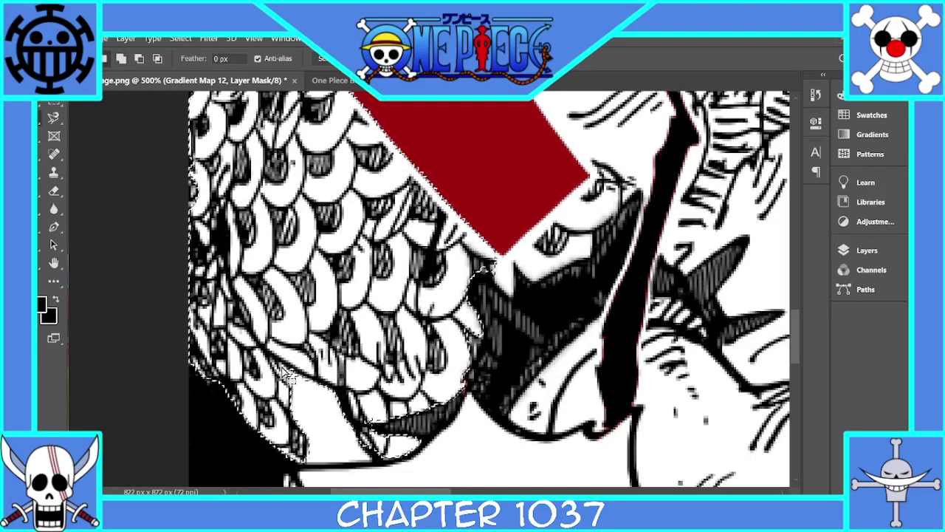
Clean up the selection's upper tip and add the scales inside the red sound effect's V shape with the Lasso tool.
{"action": "scroll", "coordinate": [225, 236], "scroll_direction": "up", "scroll_amount": 5}
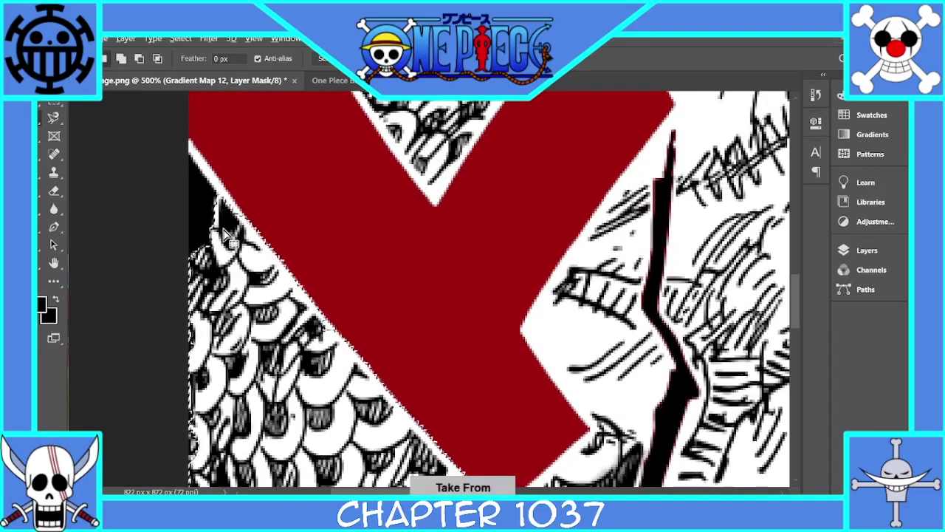
{"action": "key", "text": "ctrl+minus"}
{"action": "key", "text": "ctrl+minus"}
{"action": "left_click_drag", "start_coordinate": [796, 312], "coordinate": [795, 285]}
{"action": "key", "text": "ctrl+plus"}
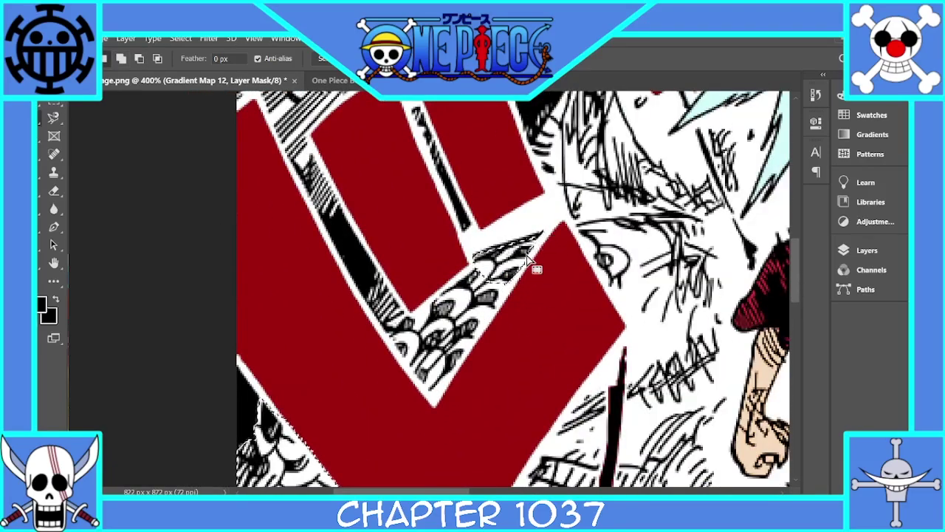
{"action": "left_click_drag", "start_coordinate": [526, 251], "coordinate": [508, 275]}
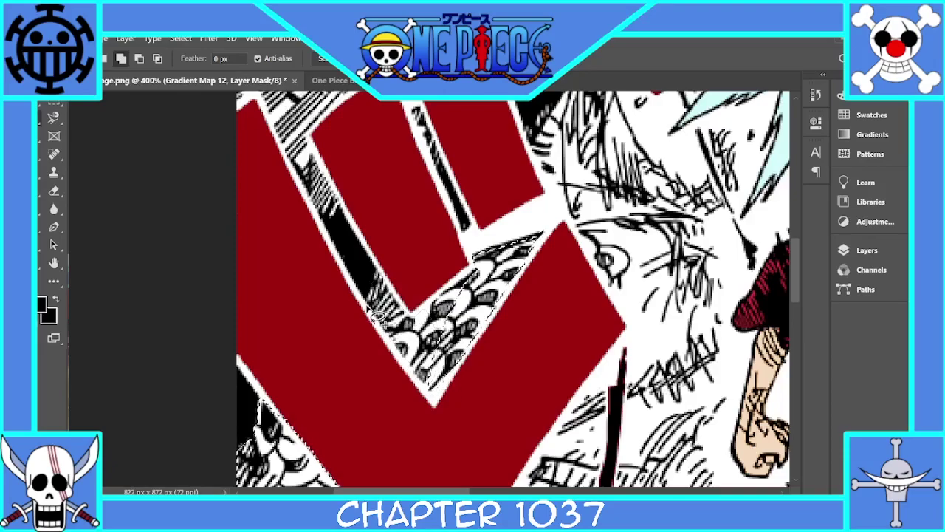
{"action": "left_click_drag", "start_coordinate": [419, 318], "coordinate": [399, 325]}
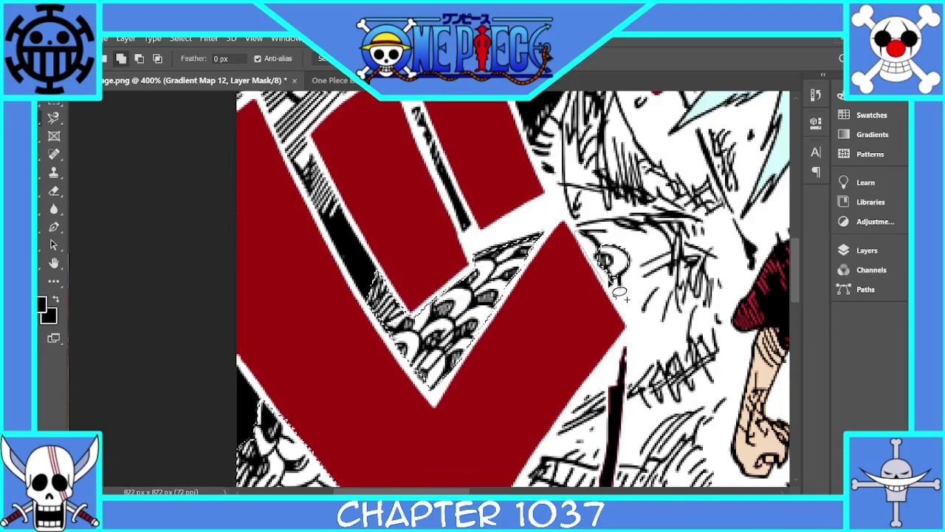
Add the pale strip beside the shorter lightning bolt and the fist's edge along the speech bubble to the selection with the Lasso tool.
{"action": "key", "text": "ctrl+minus"}
{"action": "key", "text": "ctrl+plus"}
{"action": "key", "text": "ctrl+plus"}
{"action": "key", "text": "ctrl+minus"}
{"action": "key", "text": "ctrl+minus"}
{"action": "key", "text": "ctrl+minus"}
{"action": "key", "text": "ctrl+minus"}
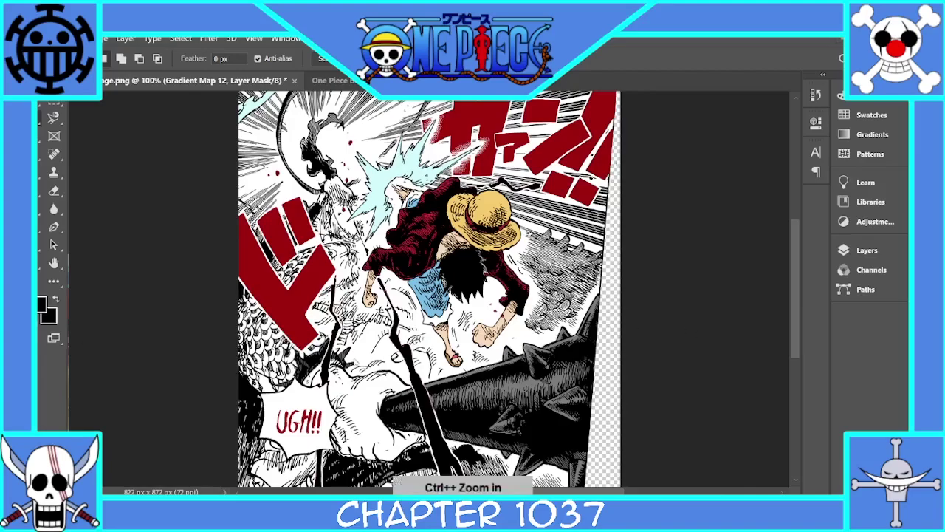
{"action": "key", "text": "ctrl+plus"}
{"action": "key", "text": "ctrl+plus"}
{"action": "key", "text": "ctrl+plus"}
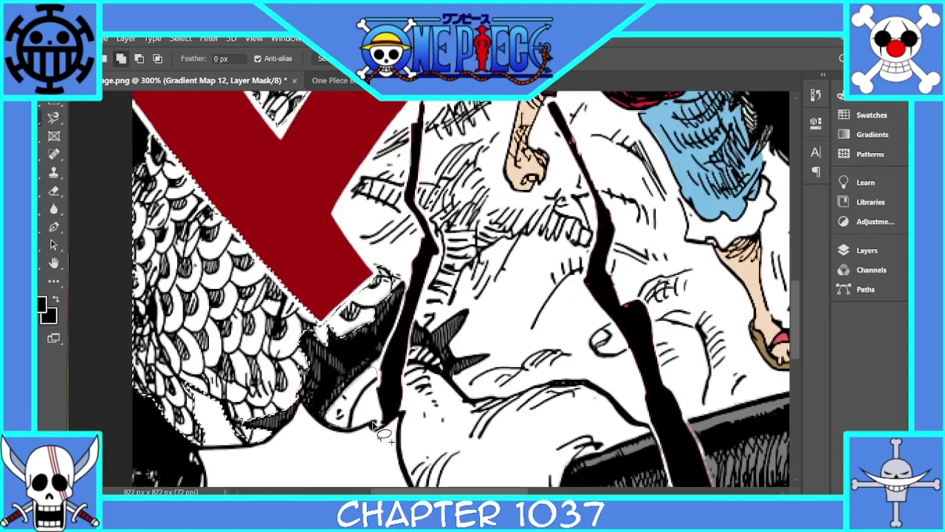
{"action": "scroll", "coordinate": [390, 381], "scroll_direction": "down", "scroll_amount": 3}
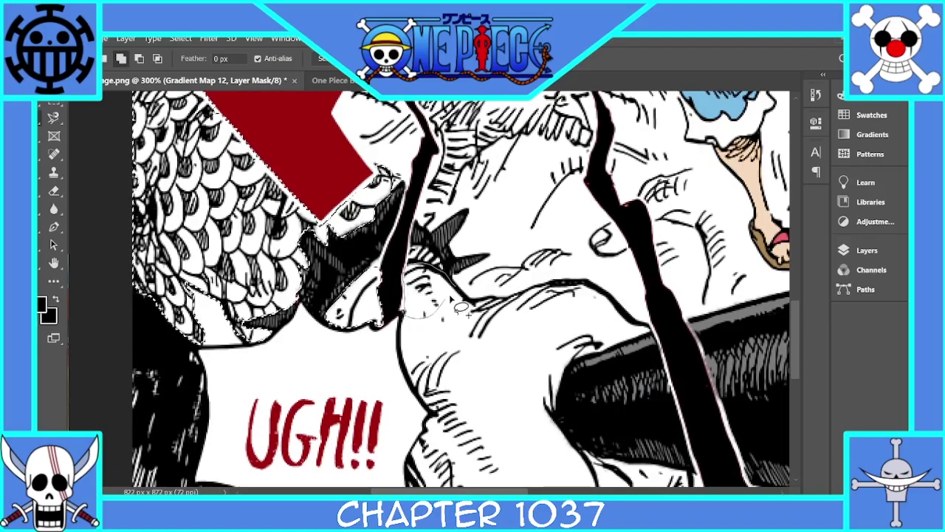
{"action": "mouse_move", "coordinate": [459, 309]}
{"action": "left_mouse_down"}
{"action": "mouse_move", "coordinate": [409, 267]}
{"action": "mouse_move", "coordinate": [405, 356]}
{"action": "mouse_move", "coordinate": [436, 410]}
{"action": "left_mouse_up"}
{"action": "scroll", "coordinate": [436, 410], "scroll_direction": "down", "scroll_amount": 4}
{"action": "left_click_drag", "start_coordinate": [473, 362], "coordinate": [481, 371]}
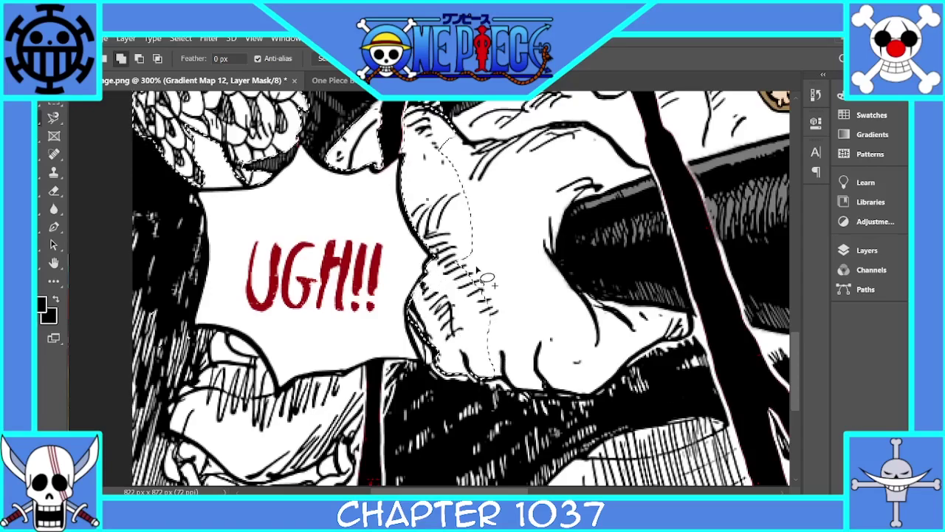
Add the rest of the fist, from the knuckles to the club grip and the longer lightning bolt, to the selection.
{"action": "mouse_move", "coordinate": [600, 402]}
{"action": "left_mouse_down"}
{"action": "mouse_move", "coordinate": [558, 383]}
{"action": "mouse_move", "coordinate": [655, 350]}
{"action": "left_mouse_up"}
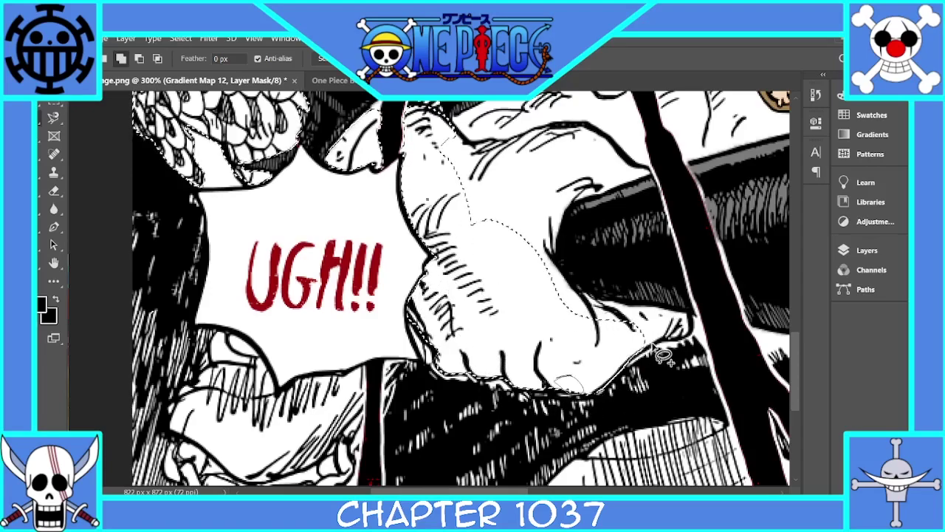
{"action": "left_click_drag", "start_coordinate": [797, 336], "coordinate": [797, 316]}
{"action": "mouse_move", "coordinate": [656, 274]}
{"action": "left_mouse_down"}
{"action": "mouse_move", "coordinate": [624, 248]}
{"action": "mouse_move", "coordinate": [652, 271]}
{"action": "left_mouse_up"}
{"action": "left_click_drag", "start_coordinate": [567, 307], "coordinate": [564, 360]}
{"action": "mouse_move", "coordinate": [620, 244]}
{"action": "left_mouse_down"}
{"action": "mouse_move", "coordinate": [475, 251]}
{"action": "mouse_move", "coordinate": [632, 270]}
{"action": "mouse_move", "coordinate": [642, 208]}
{"action": "mouse_move", "coordinate": [561, 228]}
{"action": "left_mouse_up"}
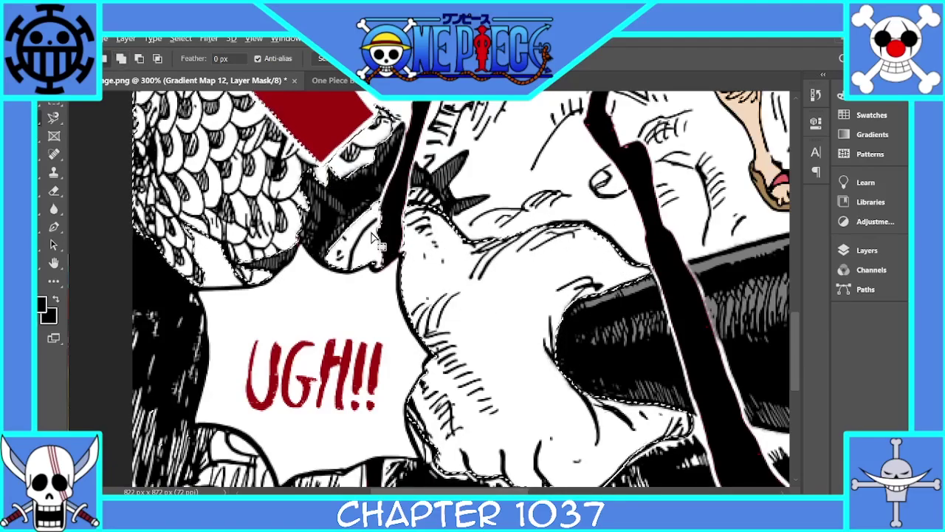
Add the hatched top of the background figure's head, just below the black curled horn, to the selection with the Lasso tool.
{"action": "key", "text": "ctrl+minus"}
{"action": "key", "text": "ctrl+minus"}
{"action": "key", "text": "ctrl+minus"}
{"action": "key", "text": "ctrl+plus"}
{"action": "key", "text": "ctrl+plus"}
{"action": "left_click_drag", "start_coordinate": [795, 299], "coordinate": [801, 250]}
{"action": "key", "text": "ctrl+plus"}
{"action": "key", "text": "ctrl+plus"}
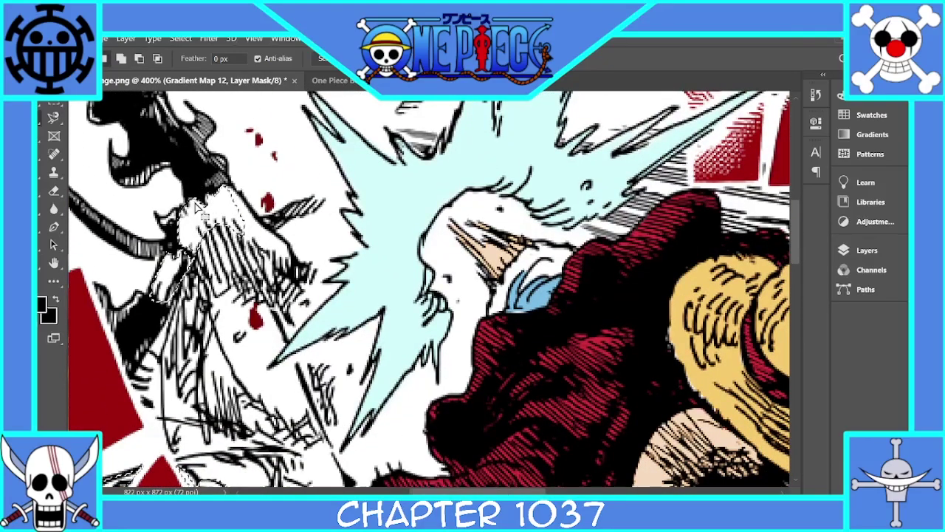
{"action": "key", "text": "ctrl+plus"}
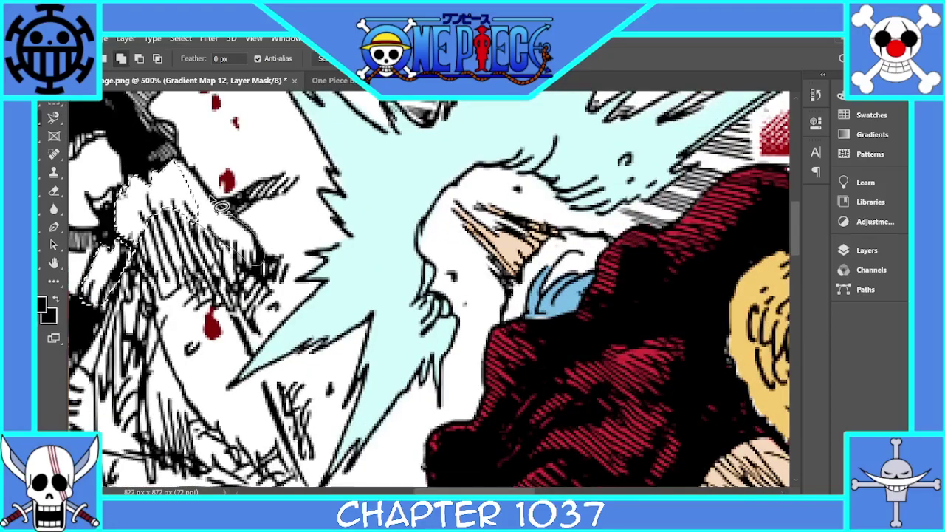
Add a Gradient Map adjustment layer for the selected scales, fist and head area and open its gradient for editing.
{"action": "key", "text": "ctrl+minus"}
{"action": "key", "text": "ctrl+minus"}
{"action": "key", "text": "ctrl+minus"}
{"action": "key", "text": "ctrl+minus"}
{"action": "key", "text": "ctrl+minus"}
{"action": "key", "text": "ctrl+plus"}
{"action": "left_click", "coordinate": [867, 250]}
{"action": "left_click", "coordinate": [751, 479]}
{"action": "left_click", "coordinate": [795, 455]}
{"action": "left_click", "coordinate": [684, 173]}
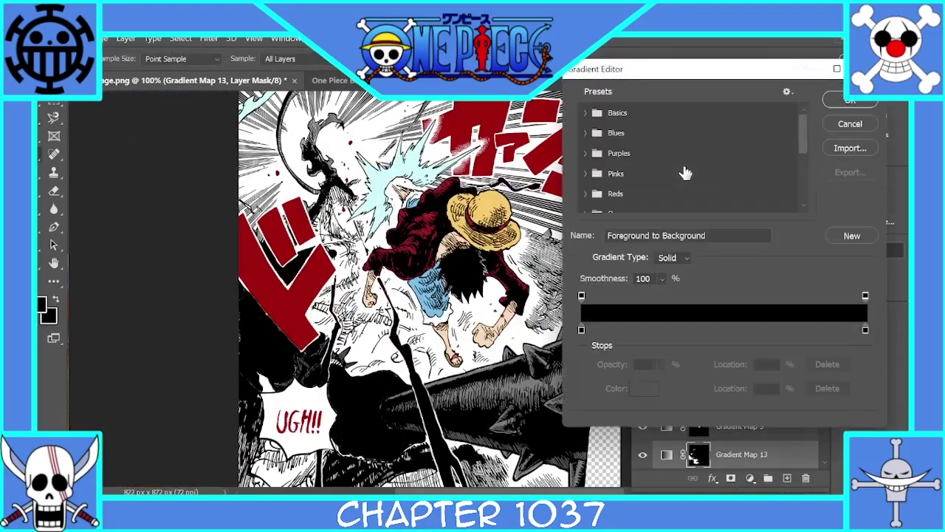
Give the gradient a muted gold stop and arrange the stops with black at the start and gold at the end.
{"action": "double_click", "coordinate": [865, 330]}
{"action": "left_click_drag", "start_coordinate": [689, 159], "coordinate": [772, 80]}
{"action": "left_click", "coordinate": [609, 140]}
{"action": "left_click", "coordinate": [749, 259]}
{"action": "left_click", "coordinate": [649, 164]}
{"action": "left_click", "coordinate": [873, 108]}
{"action": "left_click_drag", "start_coordinate": [866, 330], "coordinate": [661, 330]}
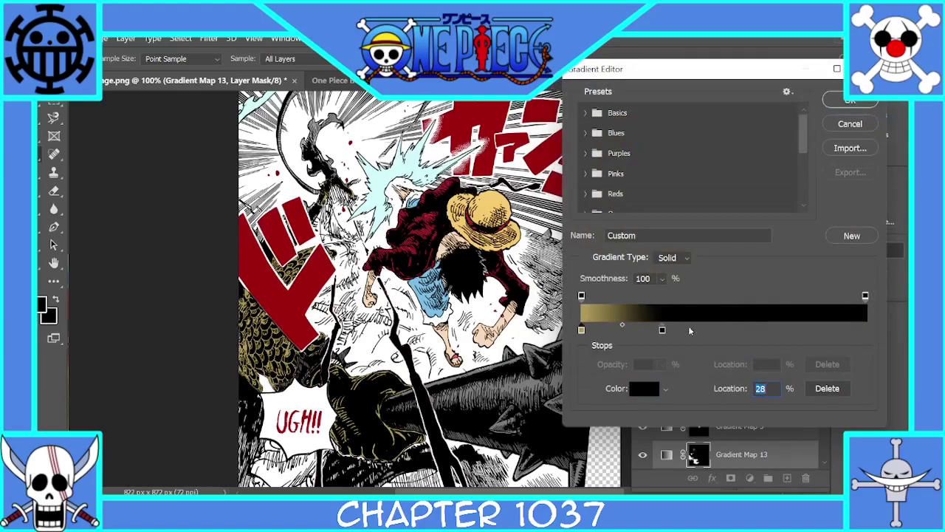
{"action": "left_click_drag", "start_coordinate": [581, 330], "coordinate": [867, 330]}
{"action": "left_click_drag", "start_coordinate": [661, 330], "coordinate": [568, 327]}
Change the gradient's last stop to teal 5aacb1.
{"action": "double_click", "coordinate": [865, 330]}
{"action": "left_click", "coordinate": [731, 200]}
{"action": "left_click", "coordinate": [636, 163]}
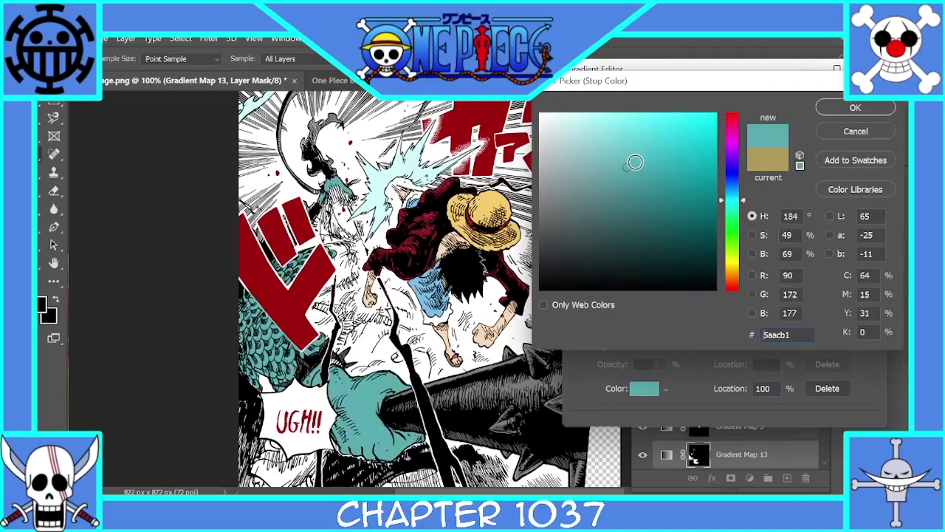
{"action": "key", "text": "Return"}
Add a middle stop in yellow ffba00, move it to location 71% and apply the gradient.
{"action": "left_click", "coordinate": [641, 335]}
{"action": "double_click", "coordinate": [641, 335]}
{"action": "left_click_drag", "start_coordinate": [609, 158], "coordinate": [721, 115]}
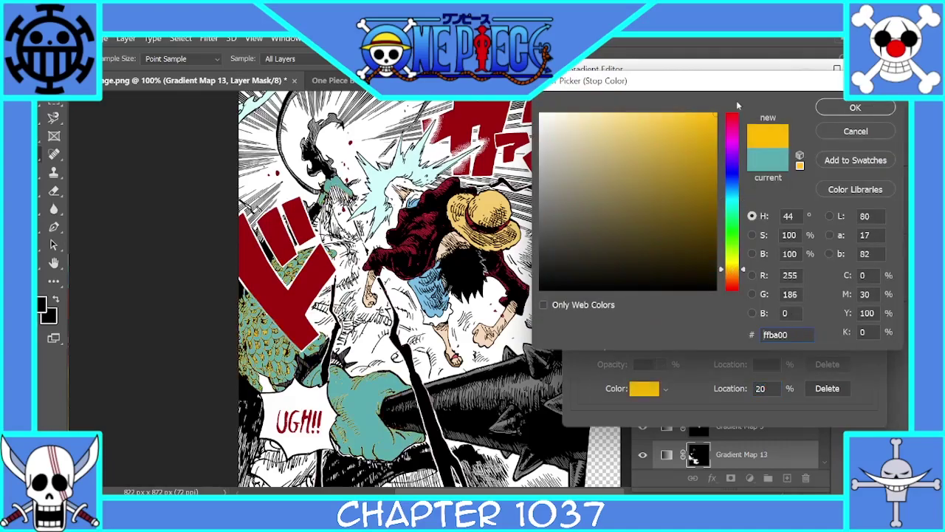
{"action": "left_click", "coordinate": [855, 107]}
{"action": "left_click_drag", "start_coordinate": [640, 330], "coordinate": [784, 334]}
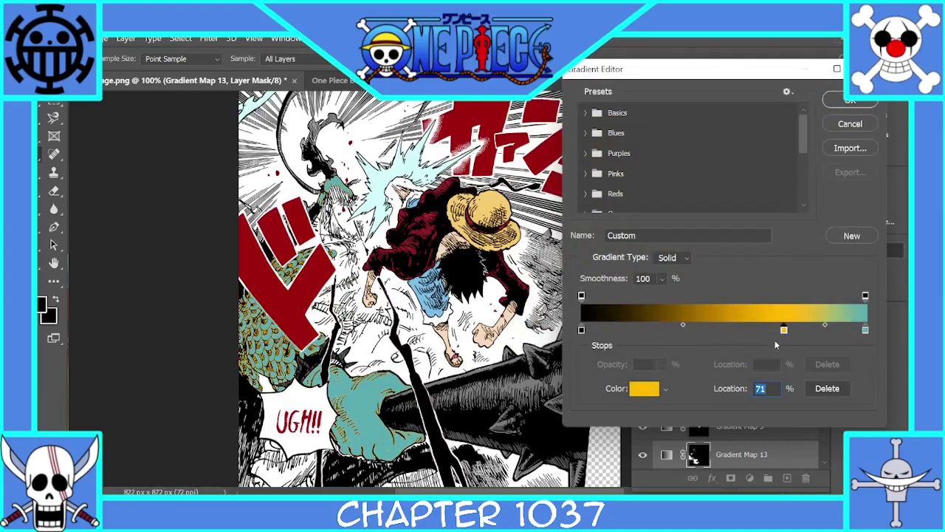
{"action": "left_click", "coordinate": [850, 100]}
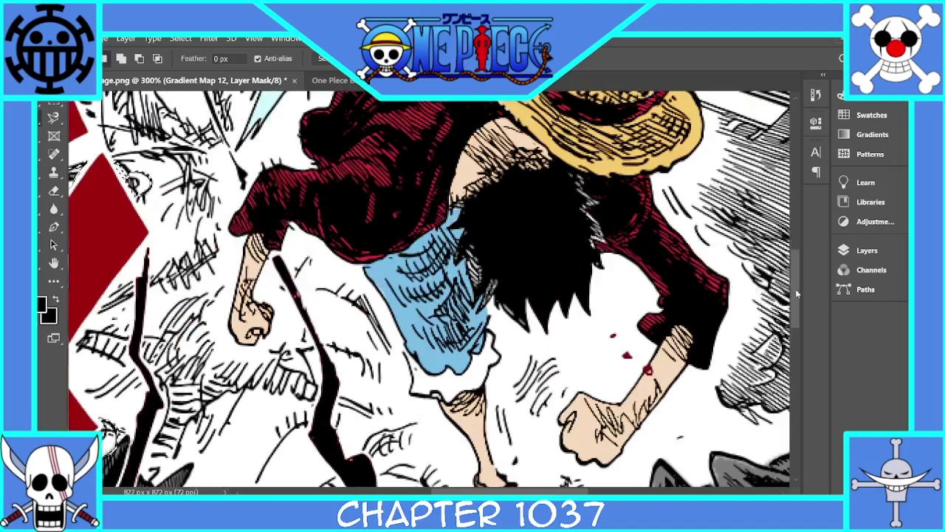
Add the hatched body area between the longer lightning bolt, Luffy's sandalled foot and the club to the selection with the Lasso tool.
{"action": "left_click_drag", "start_coordinate": [796, 293], "coordinate": [796, 328]}
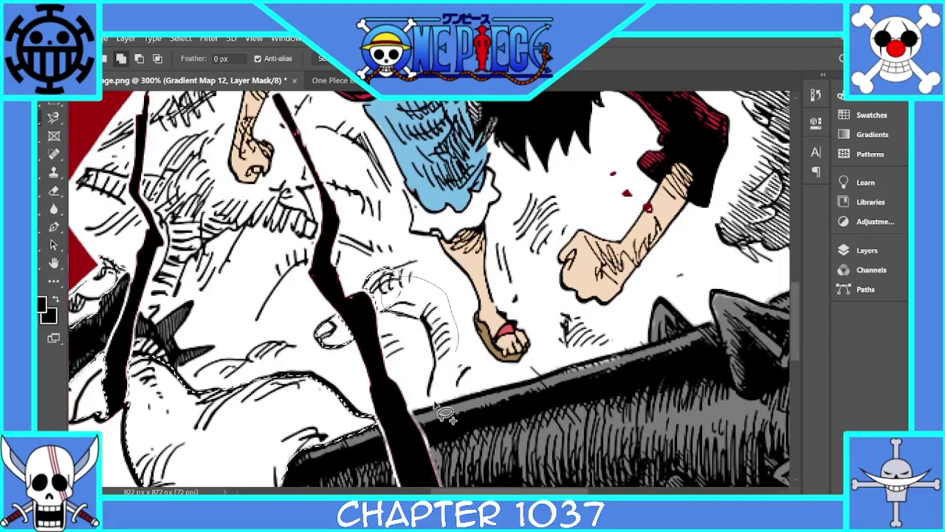
{"action": "left_click_drag", "start_coordinate": [436, 405], "coordinate": [440, 406]}
{"action": "key", "text": "ctrl+z"}
{"action": "key", "text": "ctrl+z"}
{"action": "mouse_move", "coordinate": [393, 284]}
{"action": "left_mouse_down"}
{"action": "mouse_move", "coordinate": [496, 373]}
{"action": "mouse_move", "coordinate": [388, 268]}
{"action": "left_mouse_up"}
{"action": "mouse_move", "coordinate": [433, 396]}
{"action": "left_mouse_down"}
{"action": "mouse_move", "coordinate": [510, 377]}
{"action": "mouse_move", "coordinate": [459, 360]}
{"action": "left_mouse_up"}
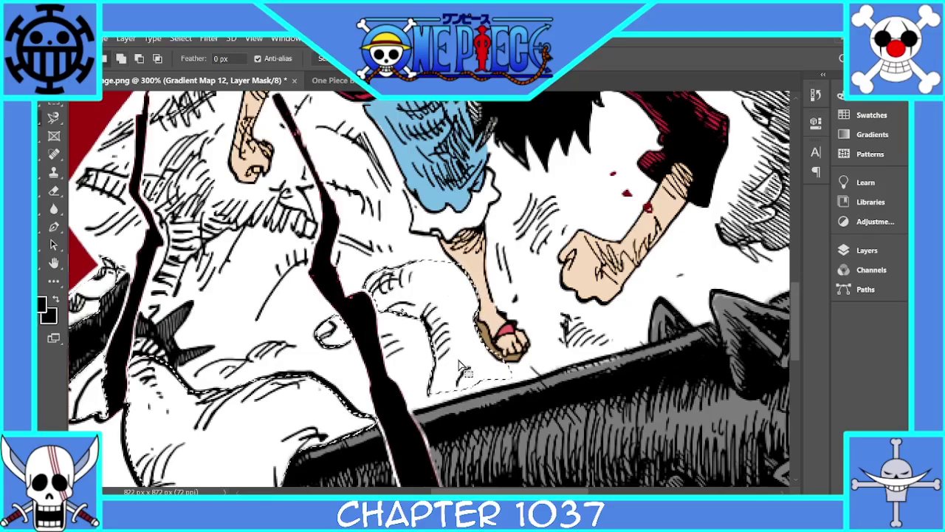
{"action": "key", "text": "ctrl+z"}
Add the background figure's brow and eye area, beside the big red sound effect, to the selection with the Lasso tool.
{"action": "key", "text": "ctrl+minus"}
{"action": "key", "text": "ctrl+minus"}
{"action": "key", "text": "ctrl+minus"}
{"action": "key", "text": "ctrl+plus"}
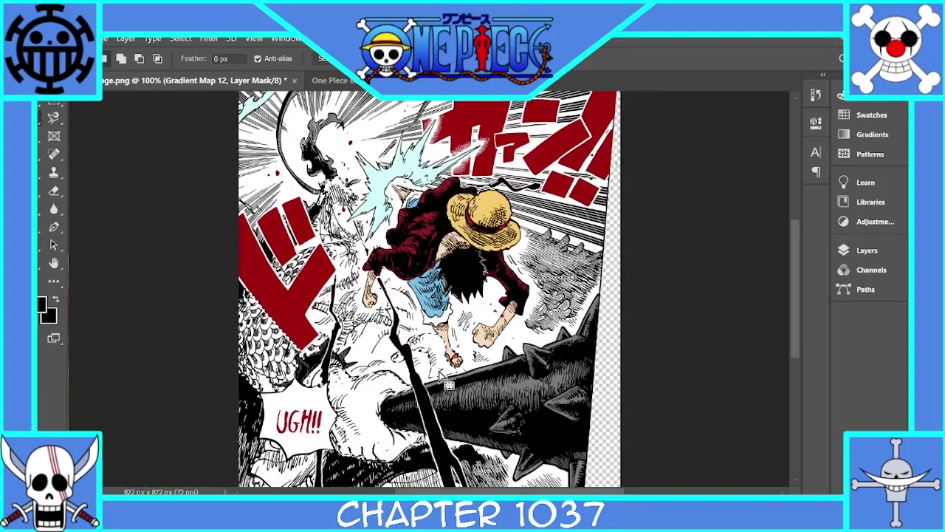
{"action": "key", "text": "ctrl+plus"}
{"action": "key", "text": "ctrl+plus"}
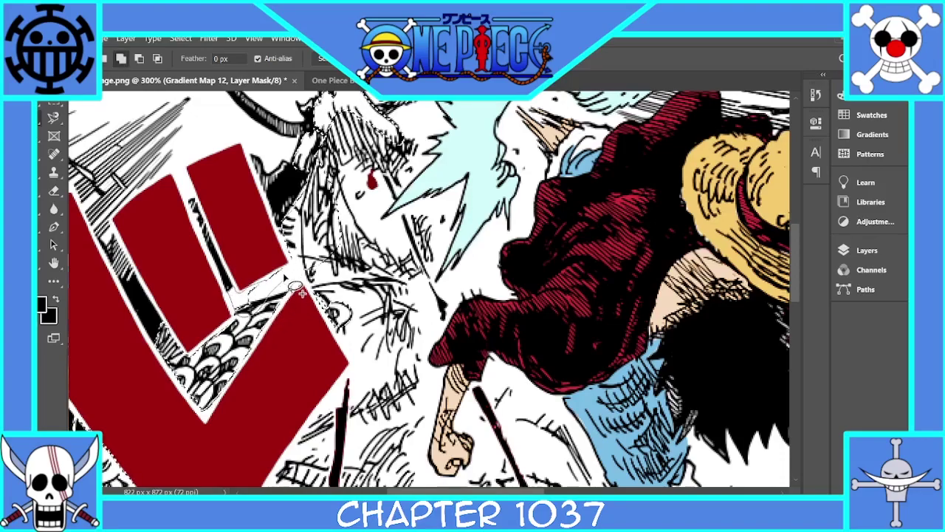
{"action": "key", "text": "ctrl+minus"}
{"action": "key", "text": "ctrl+minus"}
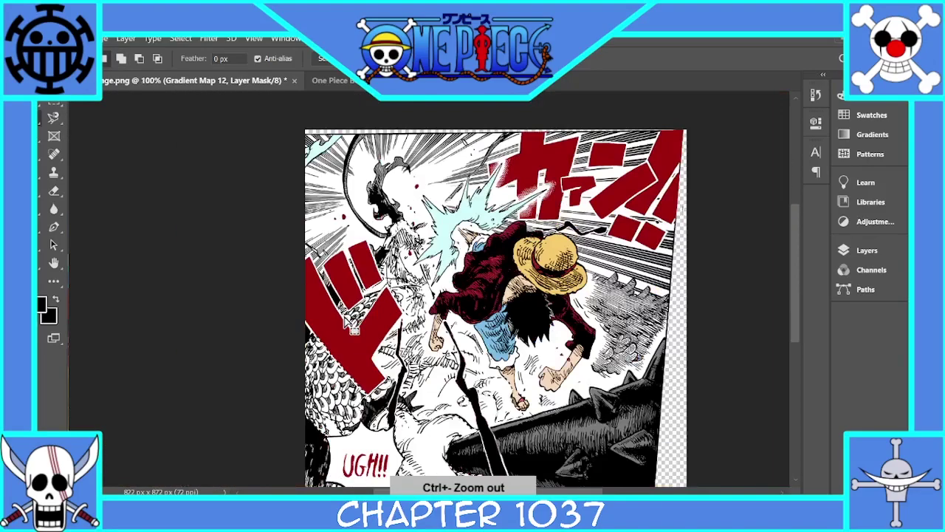
{"action": "key", "text": "ctrl+plus"}
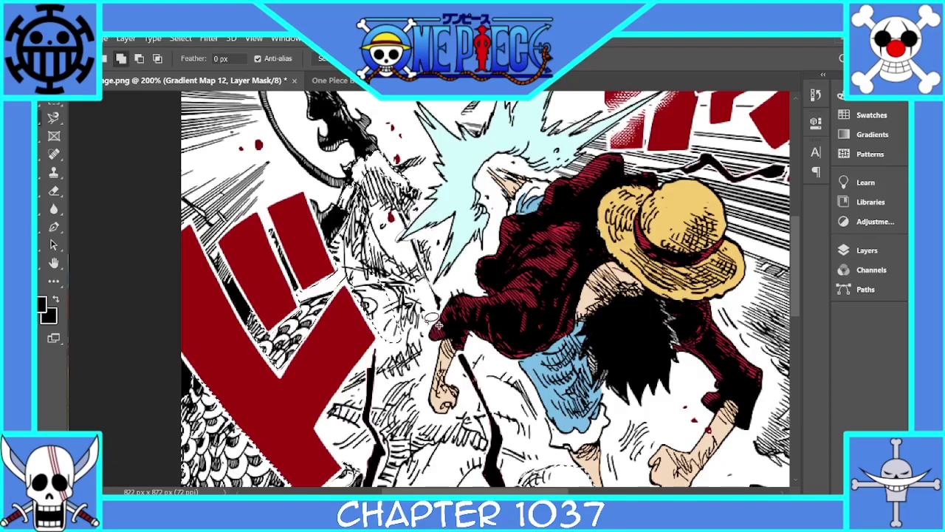
Add the hatched body area between the big red sound effect and the shorter lightning bolt to the selection with the Lasso tool.
{"action": "key", "text": "ctrl+plus"}
{"action": "scroll", "coordinate": [796, 276], "scroll_direction": "down", "scroll_amount": 3}
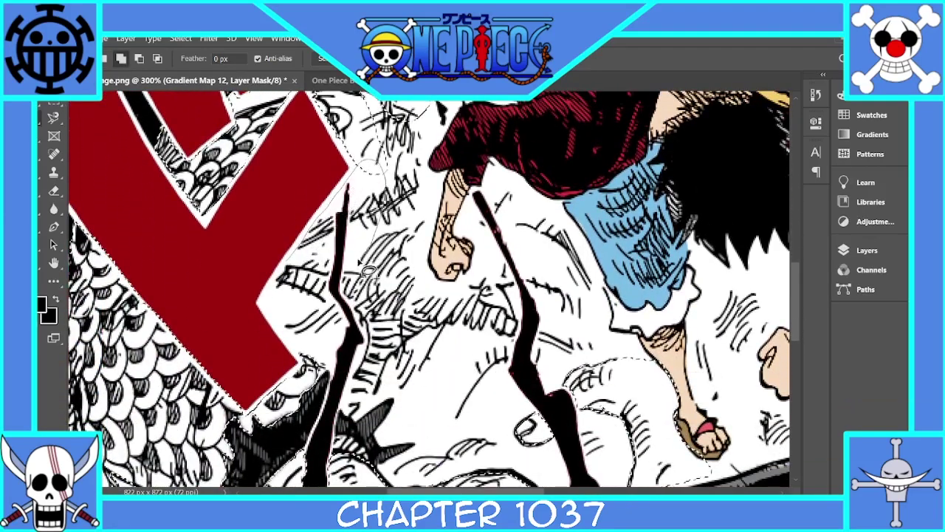
{"action": "left_click_drag", "start_coordinate": [307, 270], "coordinate": [344, 258]}
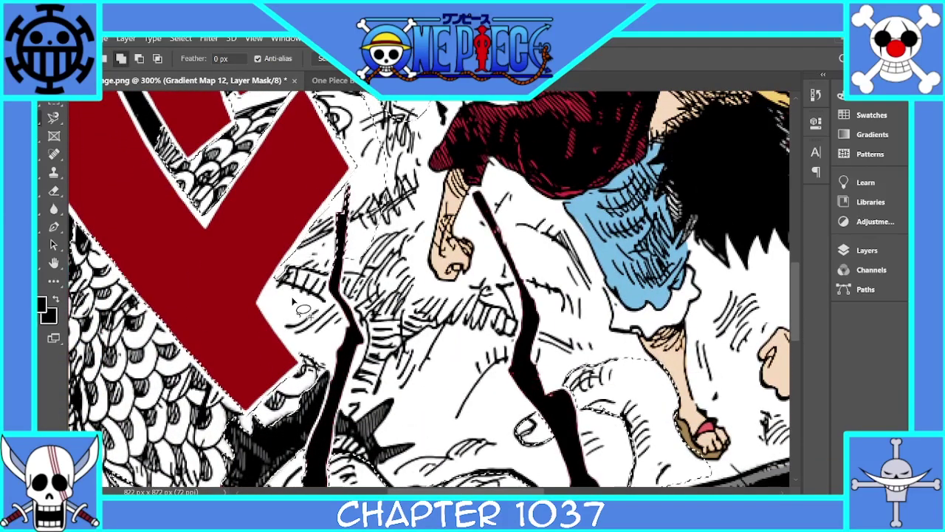
{"action": "left_click_drag", "start_coordinate": [263, 306], "coordinate": [333, 334]}
{"action": "left_click_drag", "start_coordinate": [274, 321], "coordinate": [263, 304]}
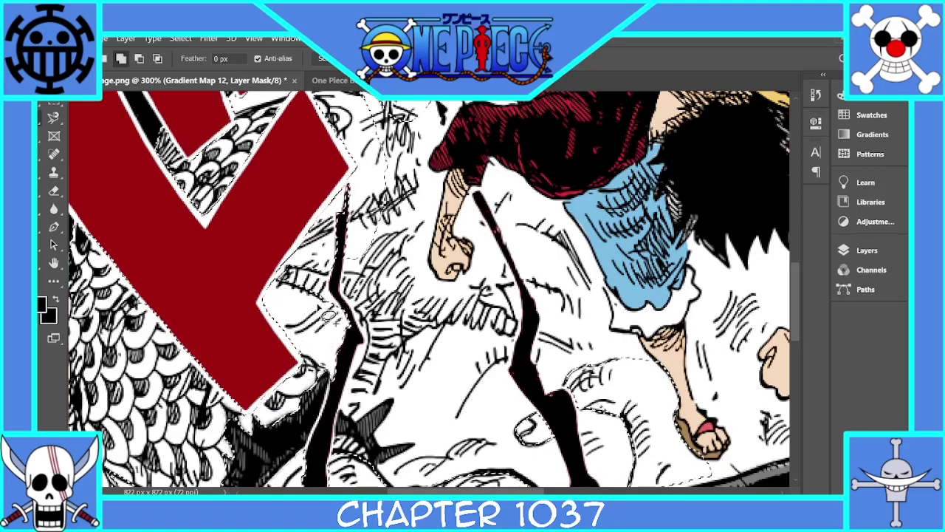
Add the background figure's chest between the two lightning bolts, below the hatched fringe, to the selection.
{"action": "mouse_move", "coordinate": [359, 318]}
{"action": "left_mouse_down"}
{"action": "mouse_move", "coordinate": [367, 352]}
{"action": "mouse_move", "coordinate": [346, 403]}
{"action": "mouse_move", "coordinate": [357, 414]}
{"action": "mouse_move", "coordinate": [411, 352]}
{"action": "mouse_move", "coordinate": [403, 346]}
{"action": "left_mouse_up"}
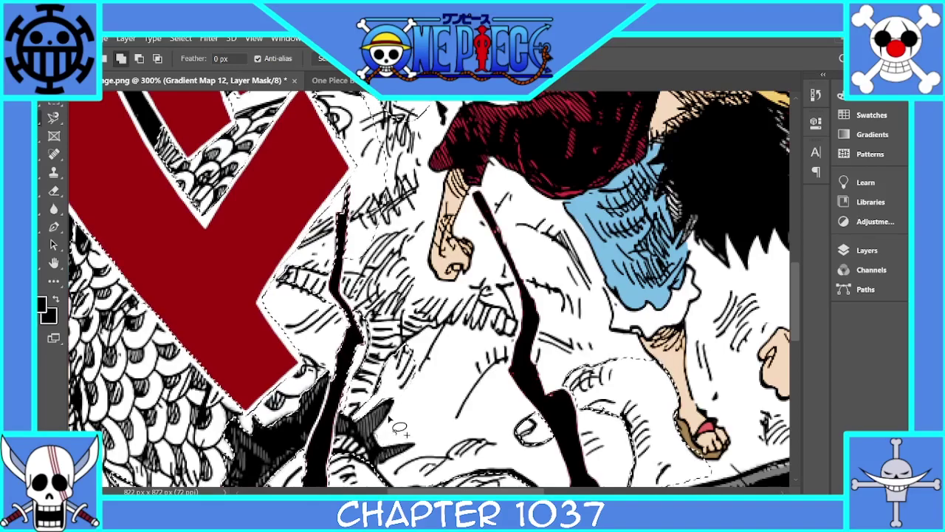
{"action": "left_click_drag", "start_coordinate": [405, 418], "coordinate": [399, 413]}
{"action": "mouse_move", "coordinate": [418, 415]}
{"action": "left_mouse_down"}
{"action": "mouse_move", "coordinate": [467, 414]}
{"action": "mouse_move", "coordinate": [405, 363]}
{"action": "left_mouse_up"}
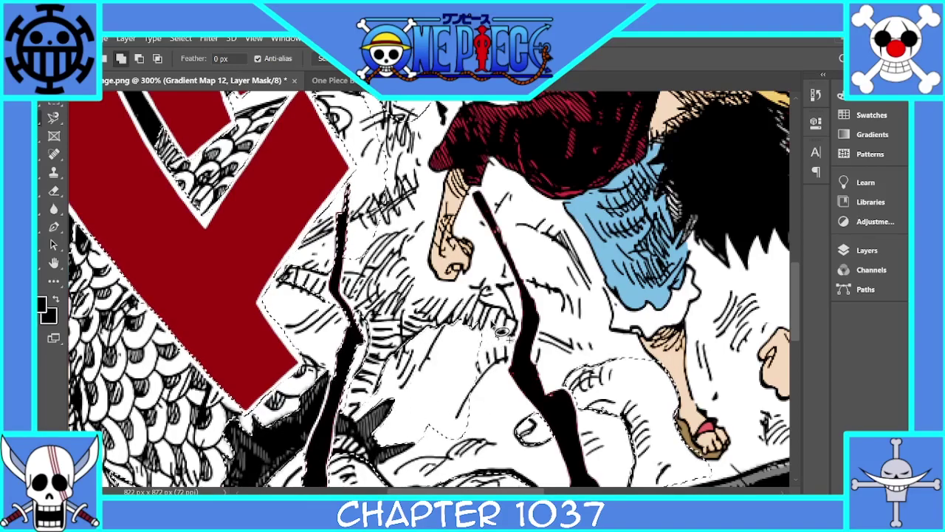
{"action": "left_click_drag", "start_coordinate": [520, 346], "coordinate": [502, 334]}
Add the remaining body area above the fist and along both edges of the longer lightning bolt to the selection.
{"action": "scroll", "coordinate": [473, 347], "scroll_direction": "down", "scroll_amount": 3}
{"action": "left_click_drag", "start_coordinate": [374, 363], "coordinate": [523, 405]}
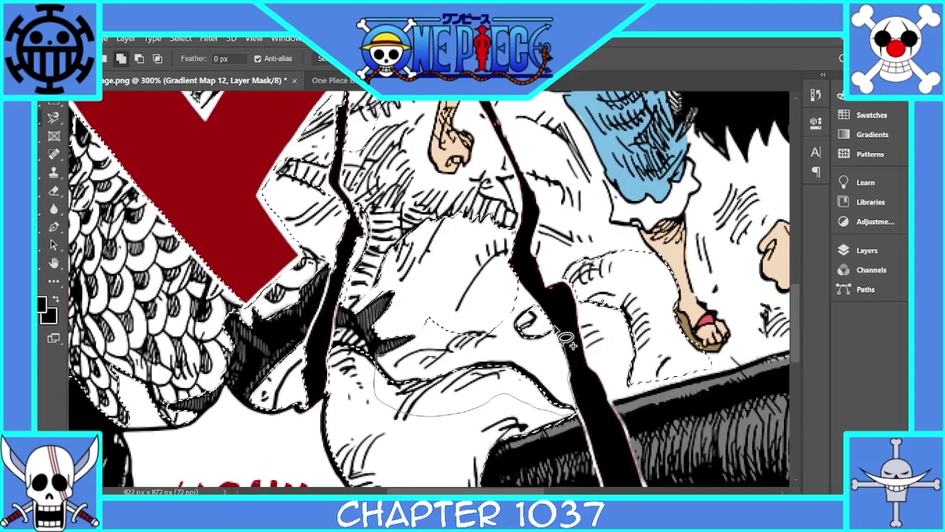
{"action": "left_click_drag", "start_coordinate": [559, 342], "coordinate": [458, 238]}
{"action": "mouse_move", "coordinate": [584, 316]}
{"action": "left_mouse_down"}
{"action": "mouse_move", "coordinate": [699, 392]}
{"action": "mouse_move", "coordinate": [616, 406]}
{"action": "mouse_move", "coordinate": [585, 313]}
{"action": "left_mouse_up"}
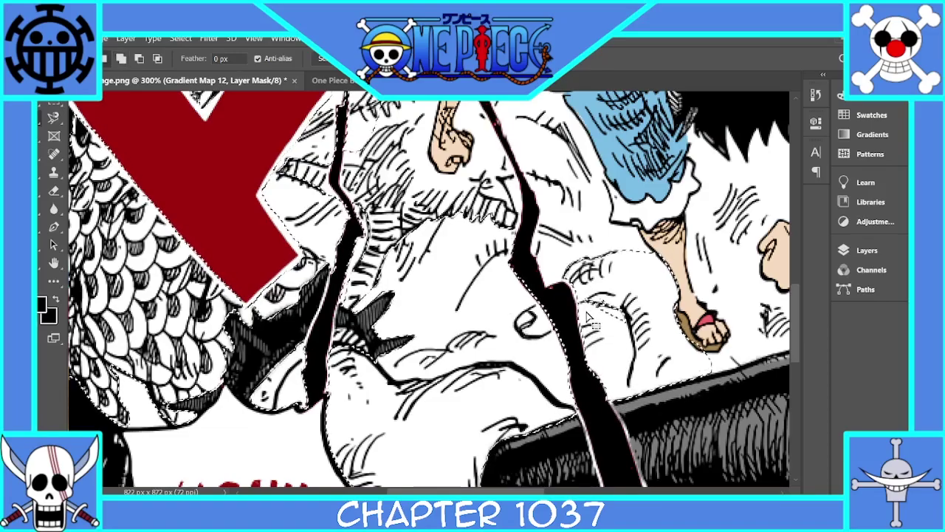
Extend the selection over the background figure's area between the pale blue burst and Luffy's coat.
{"action": "key", "text": "ctrl+minus"}
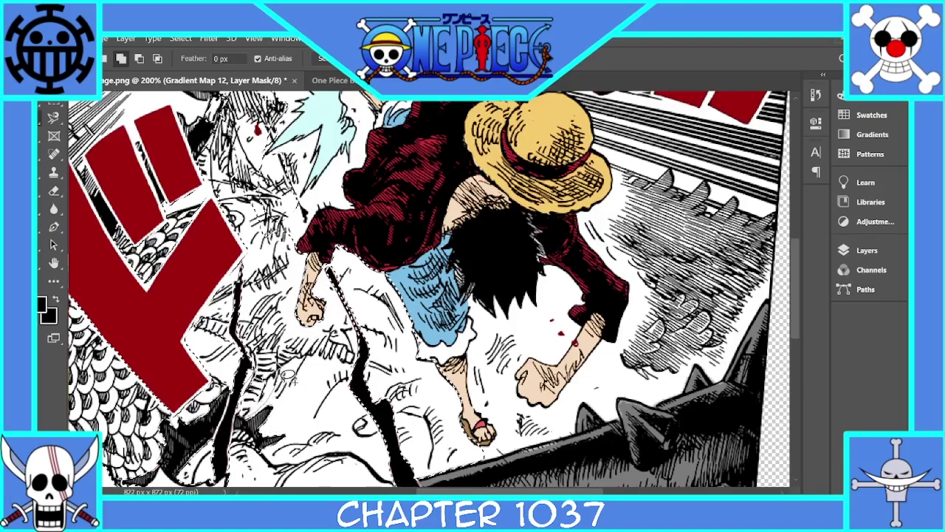
{"action": "scroll", "coordinate": [297, 208], "scroll_direction": "up", "scroll_amount": 3}
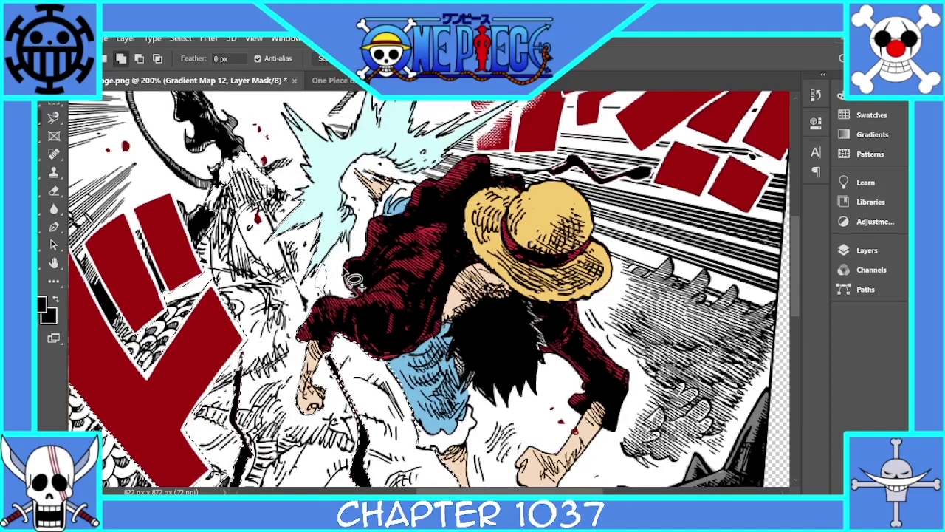
{"action": "key", "text": "ctrl+minus"}
{"action": "key", "text": "ctrl+minus"}
{"action": "key", "text": "ctrl+plus"}
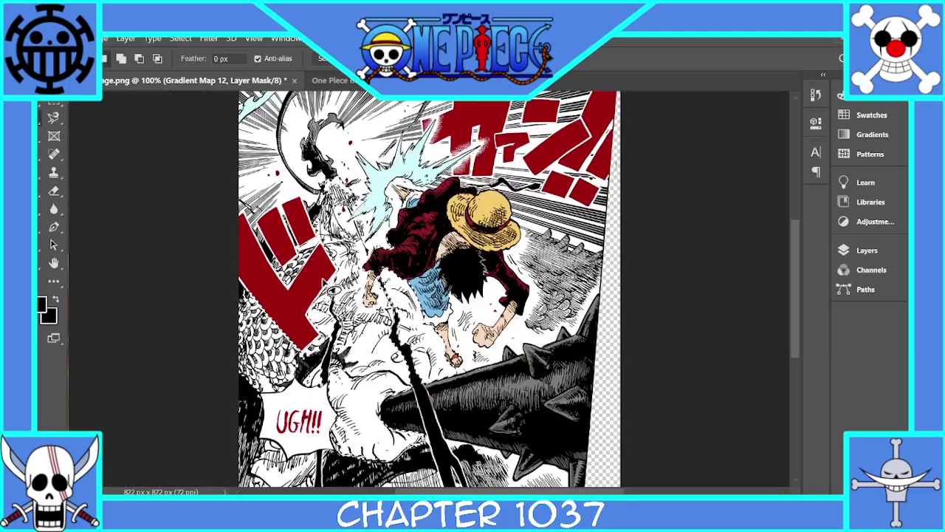
Refine the selection outline along the hatched fringe below Luffy's hanging fist with the Lasso tool.
{"action": "key", "text": "ctrl+plus"}
{"action": "key", "text": "ctrl+plus"}
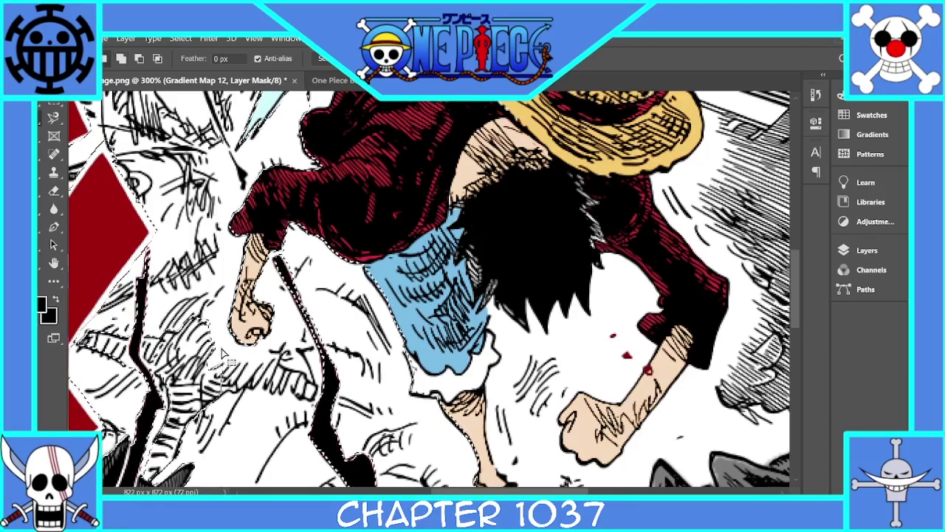
{"action": "key", "text": "ctrl+plus"}
{"action": "key", "text": "alt"}
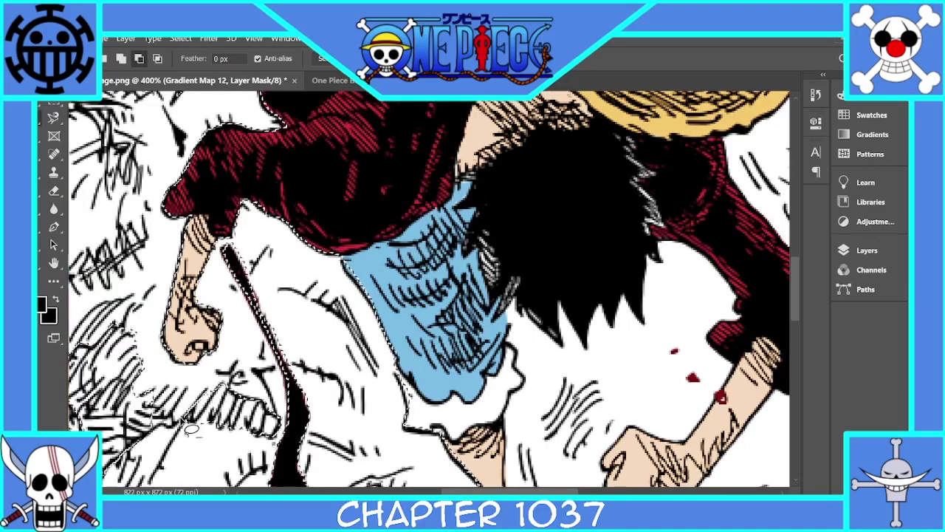
{"action": "key", "text": "shift"}
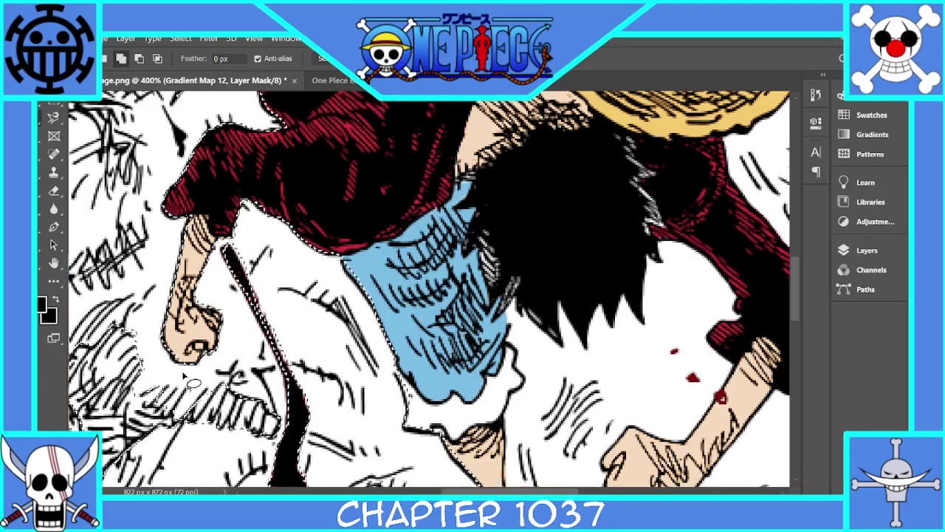
{"action": "key", "text": "ctrl+z"}
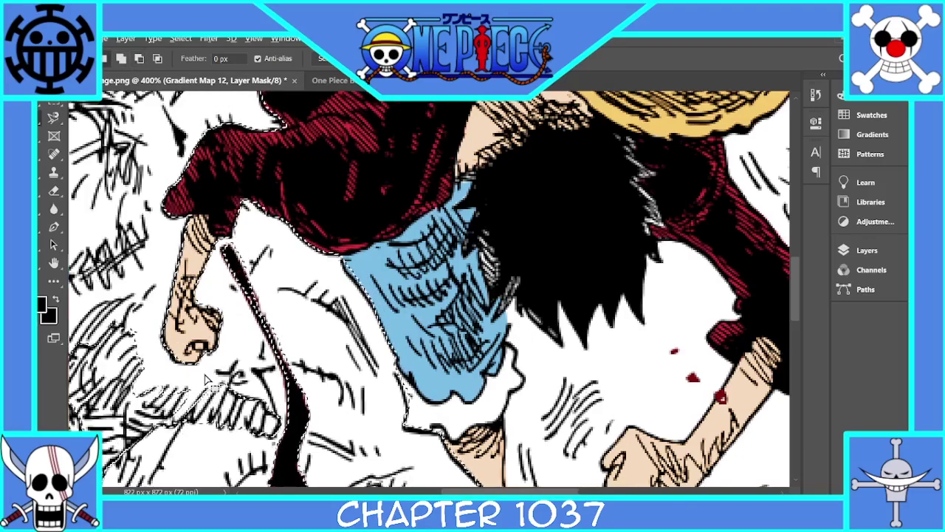
{"action": "key", "text": "ctrl+z"}
{"action": "key", "text": "alt"}
{"action": "key", "text": "shift"}
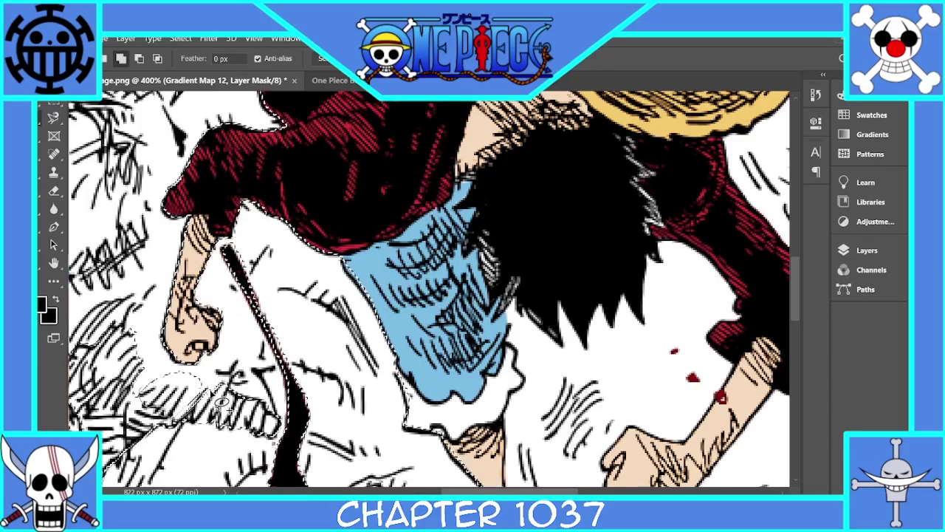
{"action": "left_click_drag", "start_coordinate": [144, 393], "coordinate": [208, 374]}
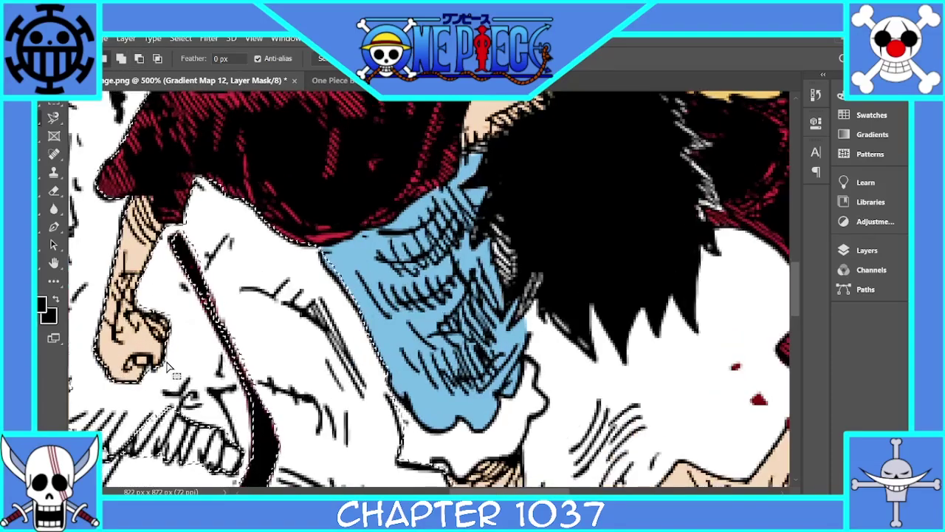
Add a gradient map adjustment layer masked to the selected background figure and fist.
{"action": "key", "text": "ctrl+minus"}
{"action": "key", "text": "ctrl+minus"}
{"action": "key", "text": "ctrl+minus"}
{"action": "left_click", "coordinate": [867, 251]}
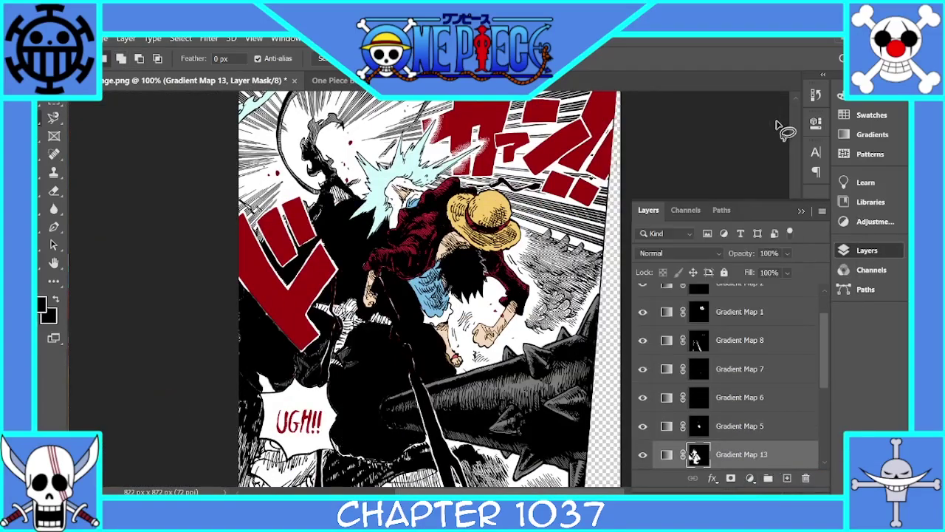
{"action": "key", "text": "shift"}
{"action": "left_click", "coordinate": [750, 479]}
{"action": "left_click", "coordinate": [795, 460]}
Set the last stop of the new gradient map to a light lavender blue.
{"action": "left_click", "coordinate": [686, 171]}
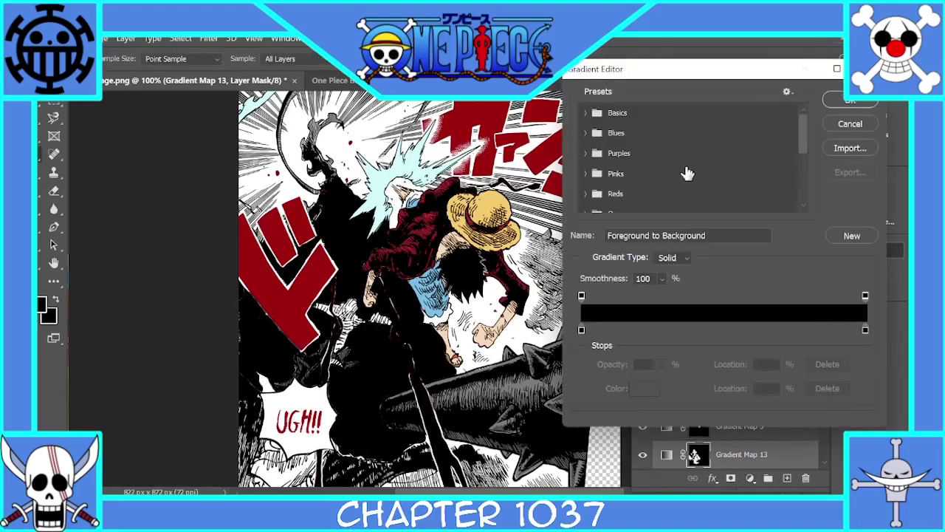
{"action": "left_click", "coordinate": [867, 332]}
{"action": "left_click", "coordinate": [645, 387]}
{"action": "left_click", "coordinate": [732, 177]}
{"action": "left_click", "coordinate": [657, 142]}
{"action": "left_click", "coordinate": [607, 132]}
{"action": "left_click", "coordinate": [855, 108]}
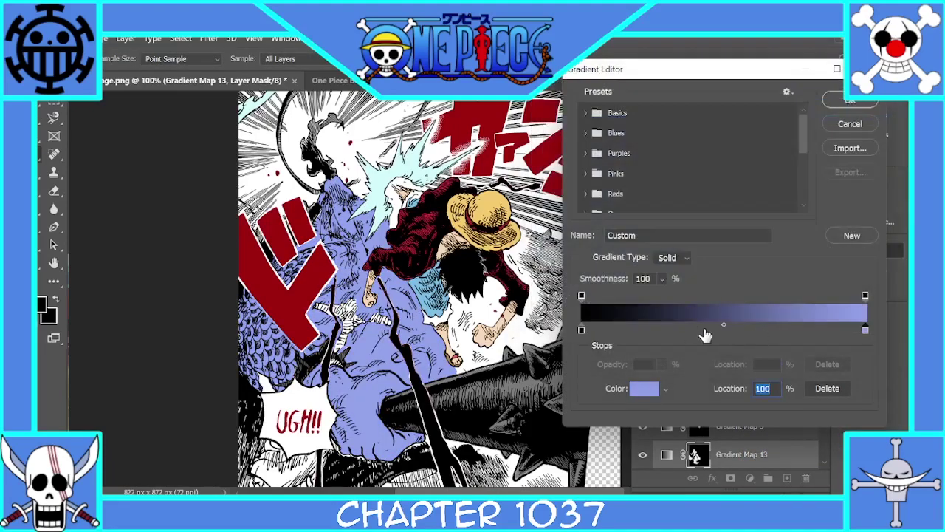
Add a middle stop to the gradient and try golden yellow d9a008 and a more muted tone for it.
{"action": "left_click", "coordinate": [706, 331]}
{"action": "left_click", "coordinate": [645, 388]}
{"action": "left_click", "coordinate": [612, 202]}
{"action": "left_click", "coordinate": [595, 170]}
{"action": "left_click", "coordinate": [734, 270]}
{"action": "left_click", "coordinate": [710, 139]}
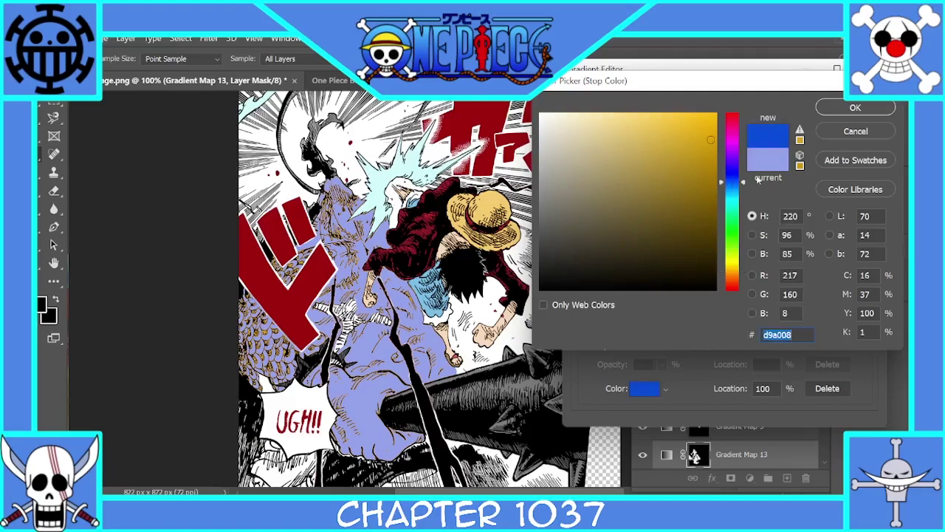
{"action": "left_click", "coordinate": [626, 229]}
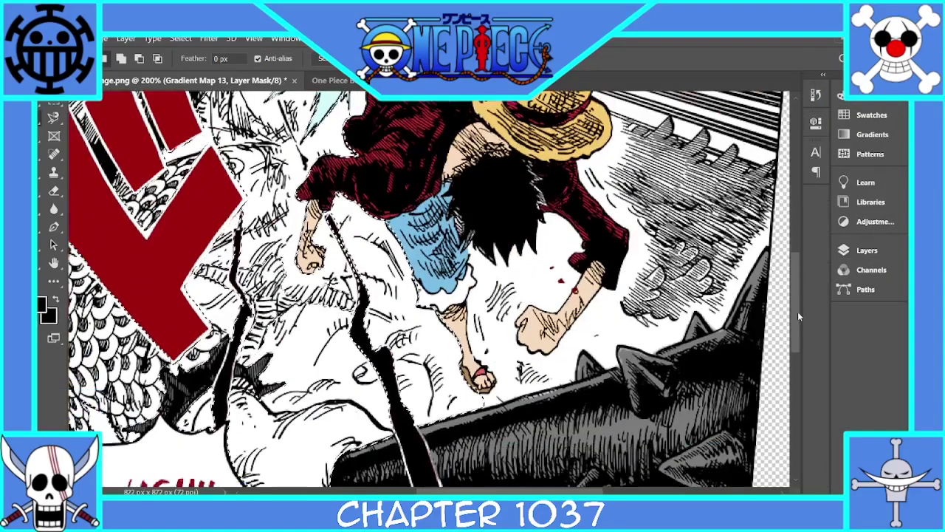
Subtract the lower body area above the fist, between the lightning bolts and Luffy's sandalled foot, from the selection.
{"action": "key", "text": "ctrl+plus"}
{"action": "left_click_drag", "start_coordinate": [797, 313], "coordinate": [797, 328]}
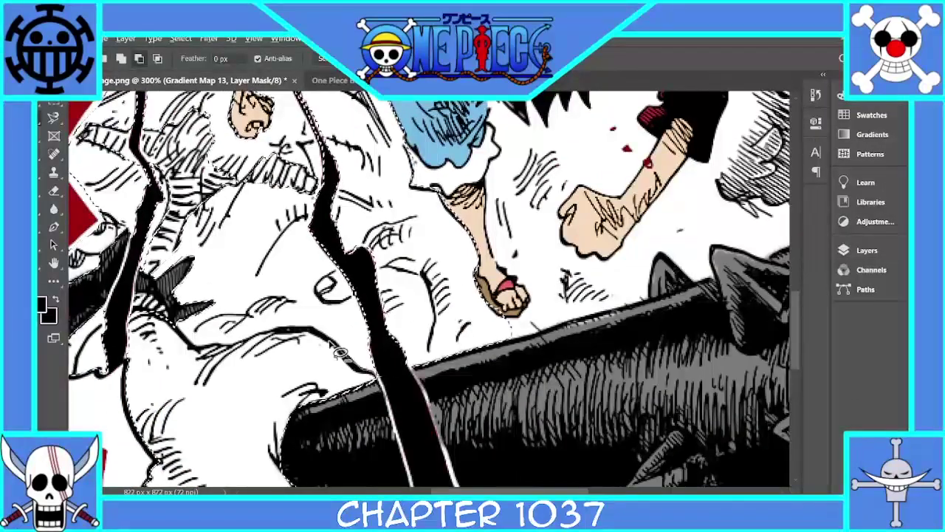
{"action": "left_click_drag", "start_coordinate": [507, 322], "coordinate": [543, 344]}
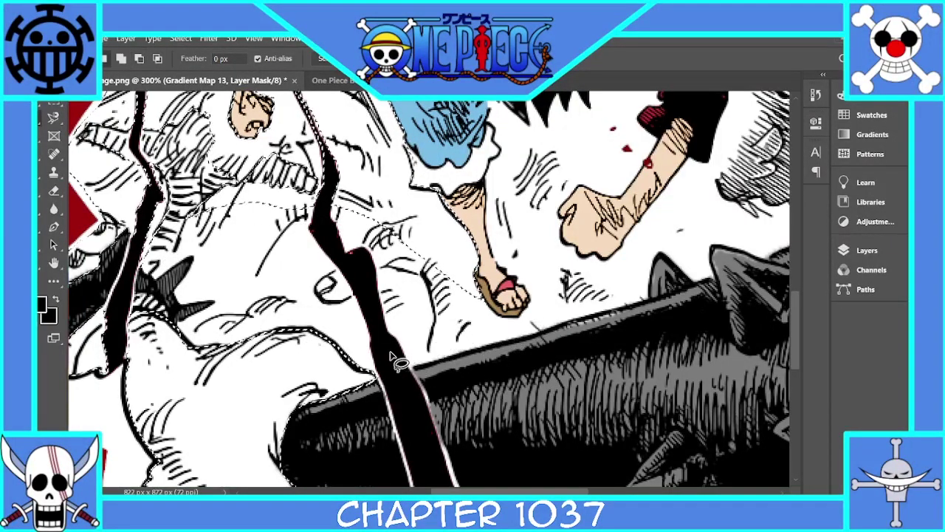
{"action": "scroll", "coordinate": [396, 362], "scroll_direction": "up", "scroll_amount": 3}
{"action": "left_click_drag", "start_coordinate": [237, 393], "coordinate": [155, 436]}
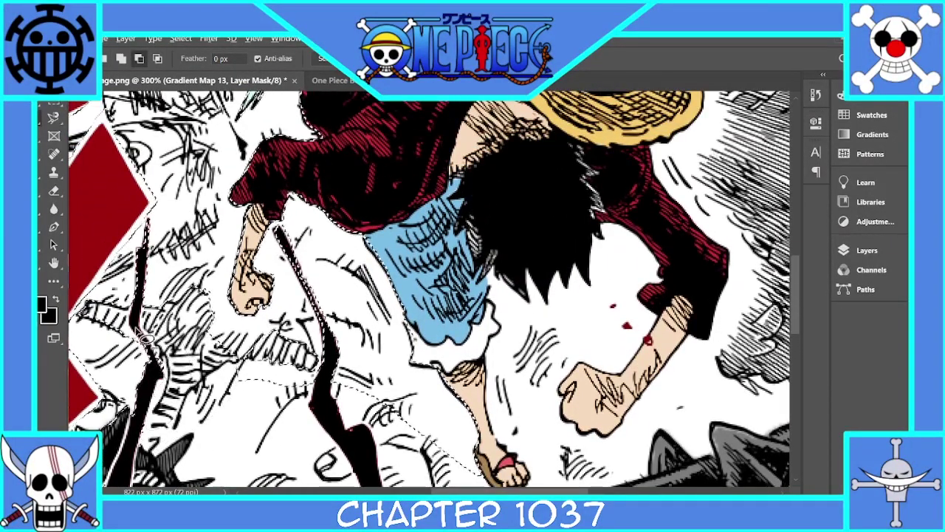
{"action": "scroll", "coordinate": [153, 434], "scroll_direction": "left", "scroll_amount": 4}
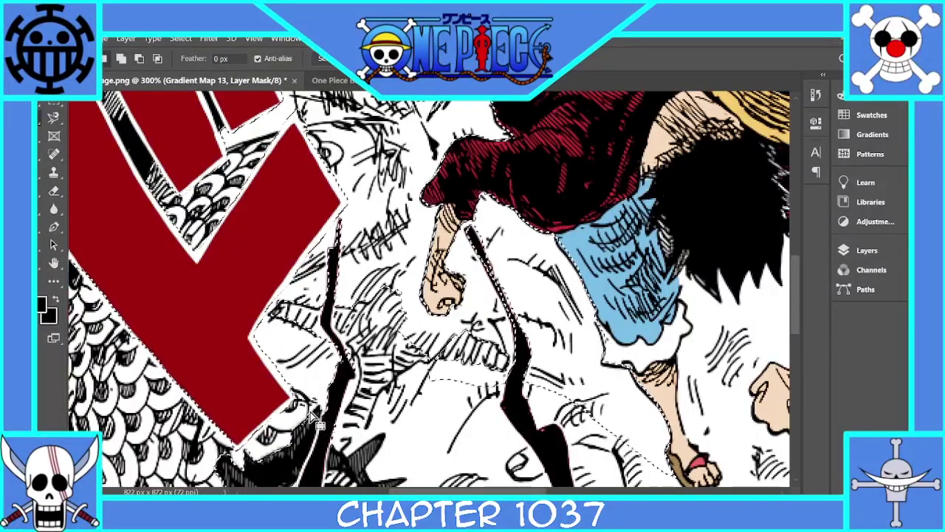
Subtract the rest of the figure's face and chest, from the red sound effect across to Luffy's shorts, from the selection.
{"action": "key", "text": "ctrl+minus"}
{"action": "mouse_move", "coordinate": [171, 168]}
{"action": "left_mouse_down"}
{"action": "mouse_move", "coordinate": [303, 281]}
{"action": "mouse_move", "coordinate": [385, 389]}
{"action": "mouse_move", "coordinate": [458, 403]}
{"action": "left_mouse_up"}
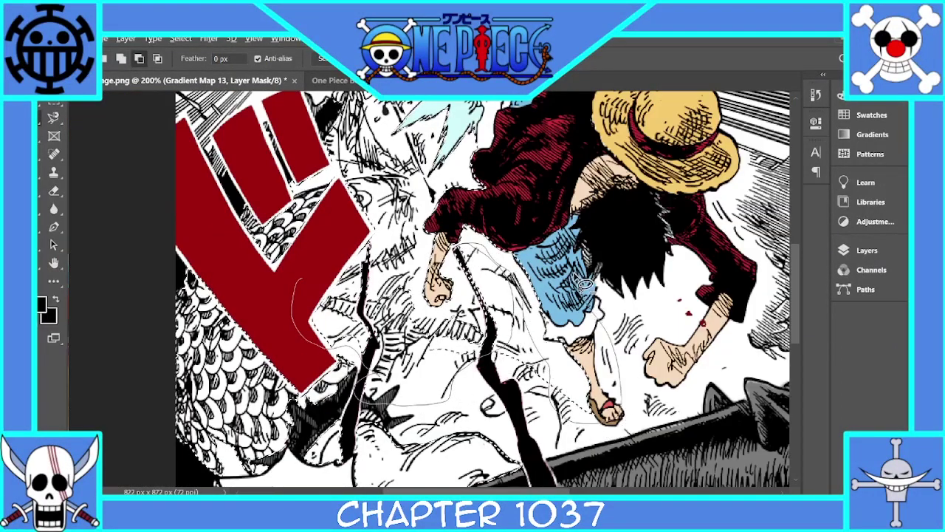
{"action": "left_click_drag", "start_coordinate": [582, 285], "coordinate": [491, 157]}
{"action": "left_click_drag", "start_coordinate": [399, 277], "coordinate": [316, 279]}
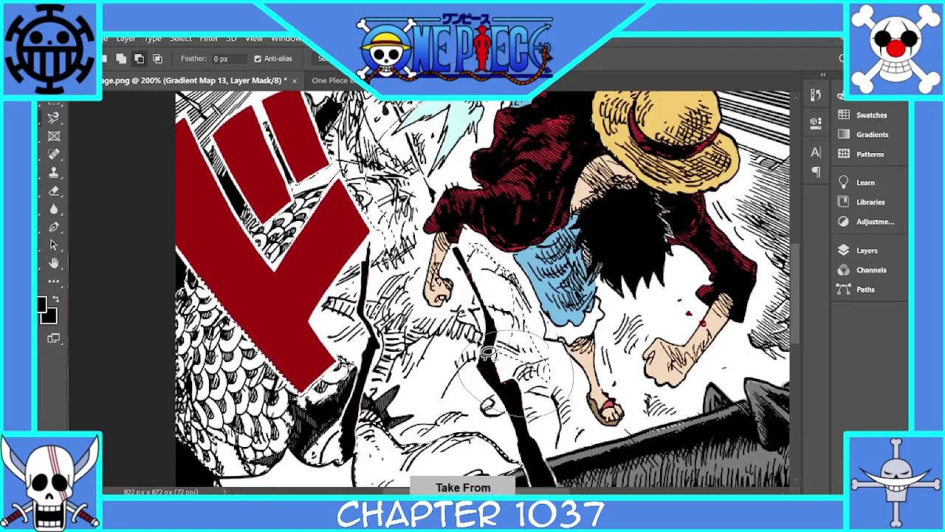
{"action": "left_click_drag", "start_coordinate": [521, 241], "coordinate": [361, 205]}
Add the curved body section between the longer lightning bolt and Luffy's sandalled foot to the selection of scales and fist.
{"action": "scroll", "coordinate": [435, 225], "scroll_direction": "up", "scroll_amount": 3}
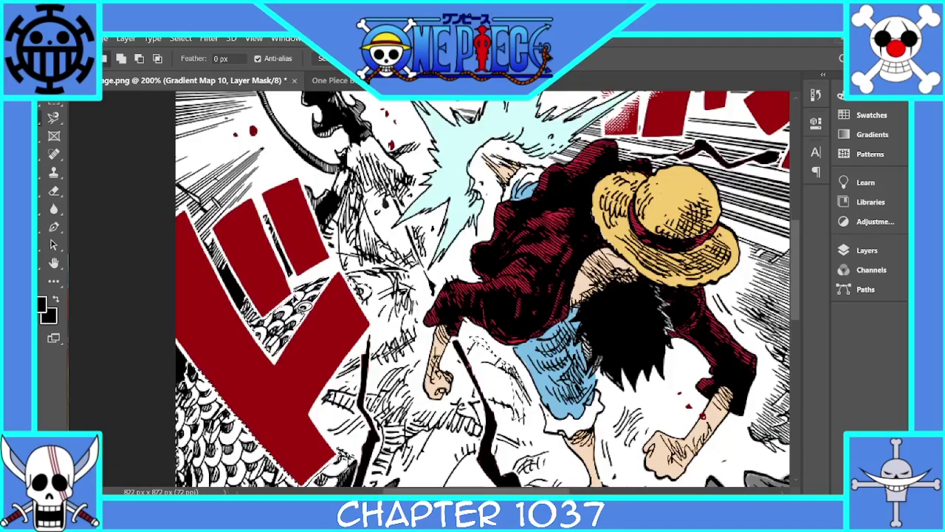
{"action": "scroll", "coordinate": [316, 316], "scroll_direction": "down", "scroll_amount": 7}
{"action": "key", "text": "ctrl+plus"}
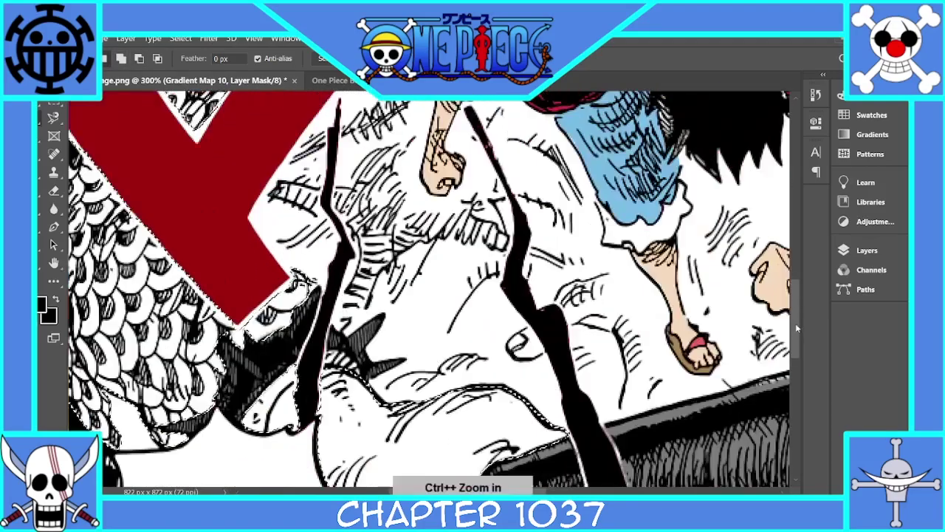
{"action": "mouse_move", "coordinate": [610, 340]}
{"action": "left_mouse_down"}
{"action": "mouse_move", "coordinate": [631, 412]}
{"action": "mouse_move", "coordinate": [652, 353]}
{"action": "left_mouse_up"}
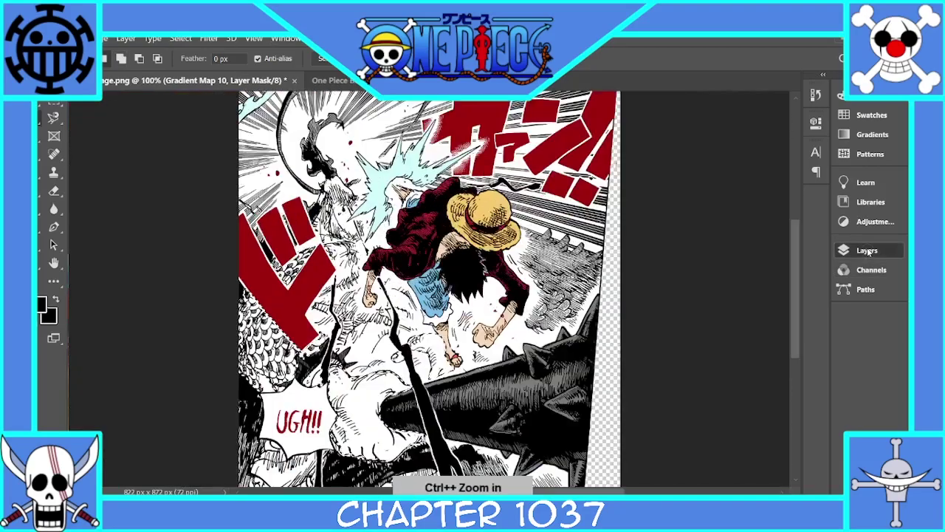
Create a gradient map from the scales and fist selection and set its first stop to a bright cyan near 05cee6.
{"action": "left_click", "coordinate": [695, 182]}
{"action": "double_click", "coordinate": [582, 334]}
{"action": "left_click", "coordinate": [648, 138]}
{"action": "left_click", "coordinate": [736, 199]}
{"action": "left_click", "coordinate": [701, 143]}
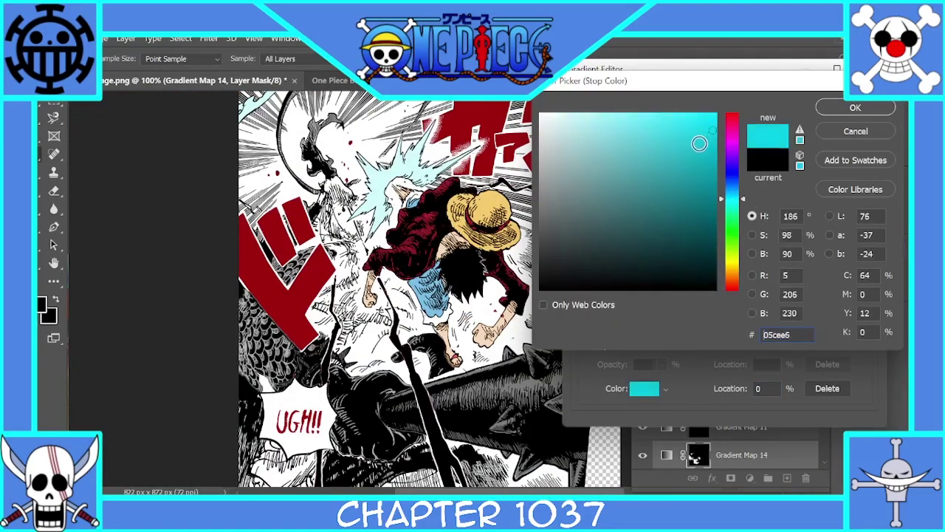
{"action": "left_click", "coordinate": [856, 108]}
Rearrange the gradient stops so the colours run from black to cyan, and apply the gradient.
{"action": "left_click_drag", "start_coordinate": [866, 330], "coordinate": [646, 332]}
{"action": "left_click_drag", "start_coordinate": [582, 331], "coordinate": [866, 332]}
{"action": "left_click_drag", "start_coordinate": [646, 330], "coordinate": [569, 332]}
{"action": "left_click", "coordinate": [850, 102]}
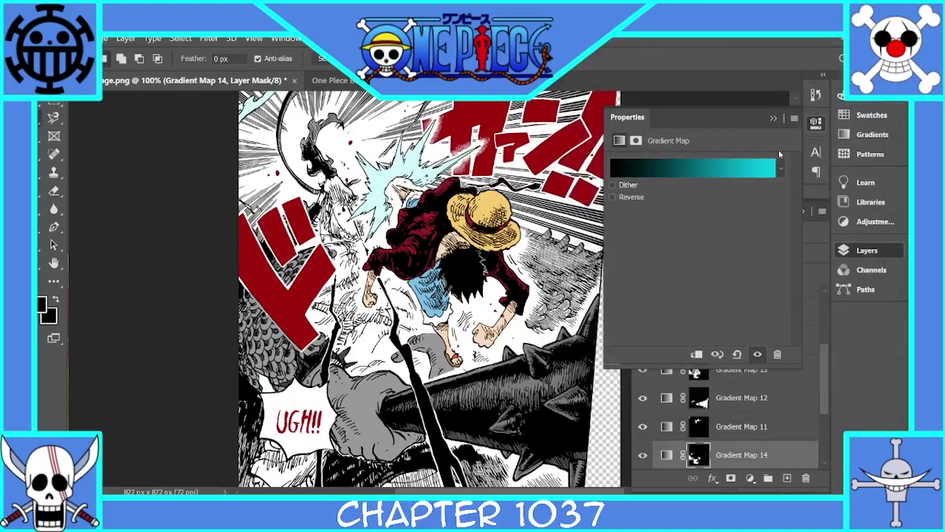
Move the Gradient Map 14 layer up the stack to just above Gradient Map 7.
{"action": "left_click", "coordinate": [773, 119]}
{"action": "left_click_drag", "start_coordinate": [753, 455], "coordinate": [753, 297]}
{"action": "left_click_drag", "start_coordinate": [825, 338], "coordinate": [826, 314]}
{"action": "left_click_drag", "start_coordinate": [763, 439], "coordinate": [764, 322]}
Recolour the middle black stop of the Gradient Map 14 gradient to blue 228fdb and apply the gradient.
{"action": "double_click", "coordinate": [667, 327]}
{"action": "left_click", "coordinate": [652, 170]}
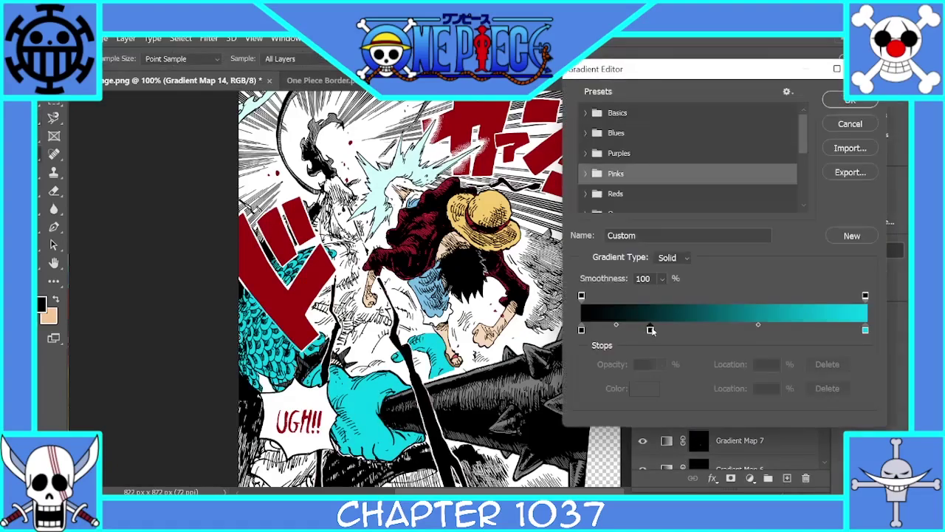
{"action": "double_click", "coordinate": [650, 329]}
{"action": "left_click", "coordinate": [732, 269]}
{"action": "left_click", "coordinate": [675, 164]}
{"action": "left_click_drag", "start_coordinate": [715, 140], "coordinate": [731, 107]}
{"action": "left_click", "coordinate": [642, 207]}
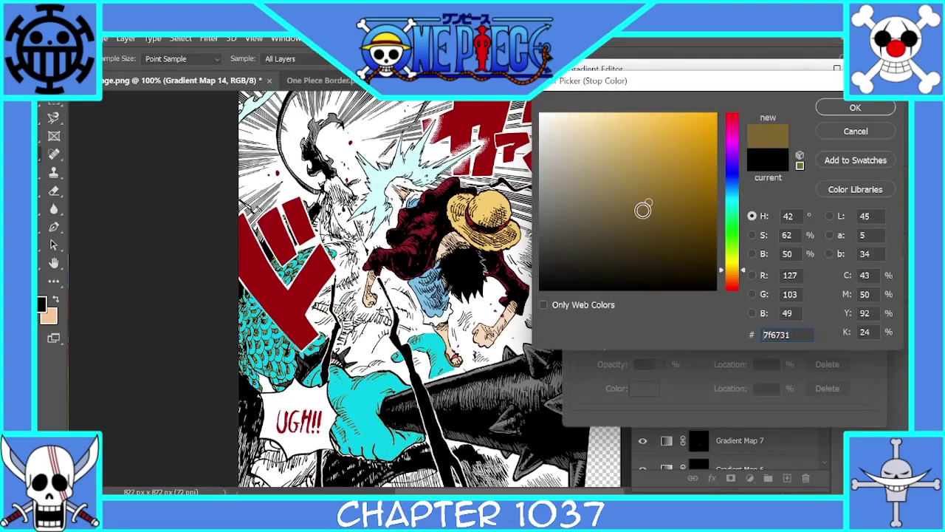
{"action": "left_click_drag", "start_coordinate": [735, 246], "coordinate": [733, 189]}
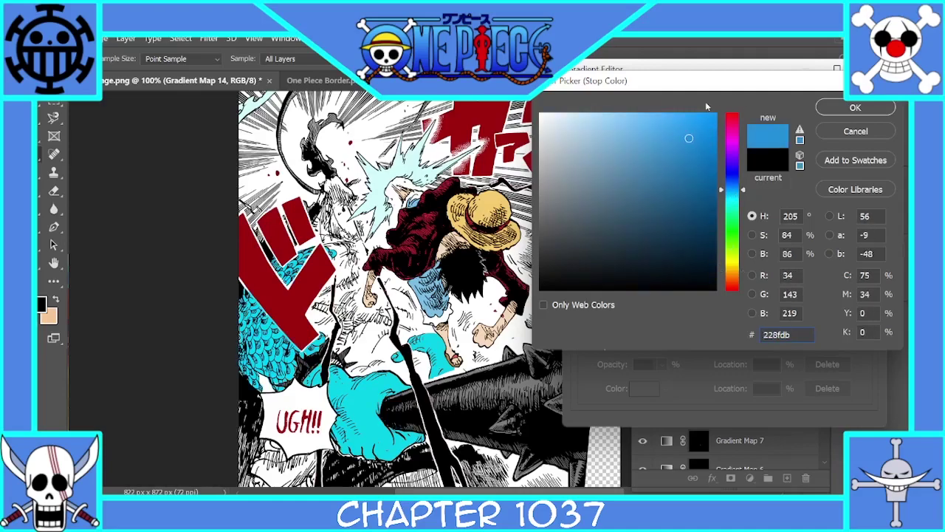
{"action": "left_click", "coordinate": [855, 107]}
{"action": "left_click", "coordinate": [846, 101]}
{"action": "left_click", "coordinate": [776, 115]}
{"action": "mouse_move", "coordinate": [823, 321]}
{"action": "left_mouse_down"}
{"action": "mouse_move", "coordinate": [822, 368]}
{"action": "mouse_move", "coordinate": [820, 304]}
{"action": "left_mouse_up"}
Select the background figure's bare torso around the lightning bolts, leaving out the cyan scales, fist and tail section.
{"action": "left_click", "coordinate": [697, 402], "text": "ctrl"}
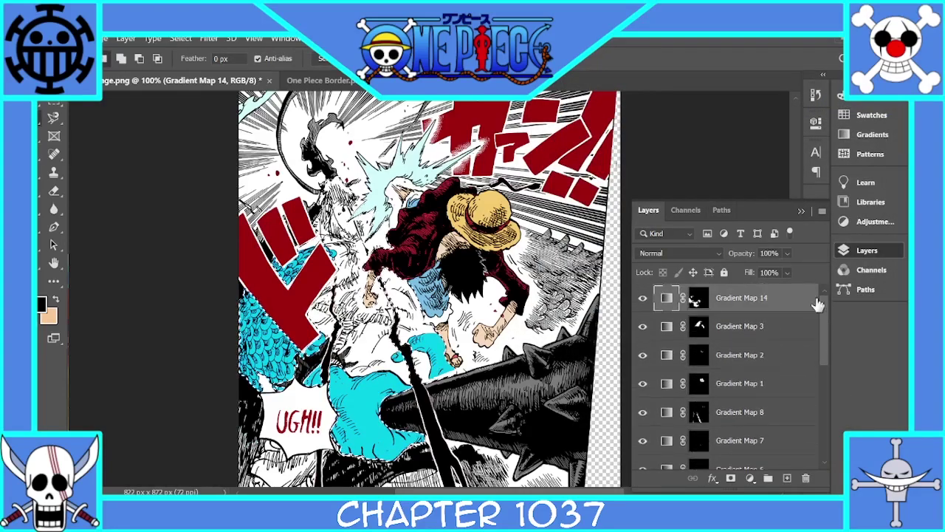
{"action": "left_click", "coordinate": [698, 298], "text": "alt"}
{"action": "left_click", "coordinate": [697, 298], "text": "alt"}
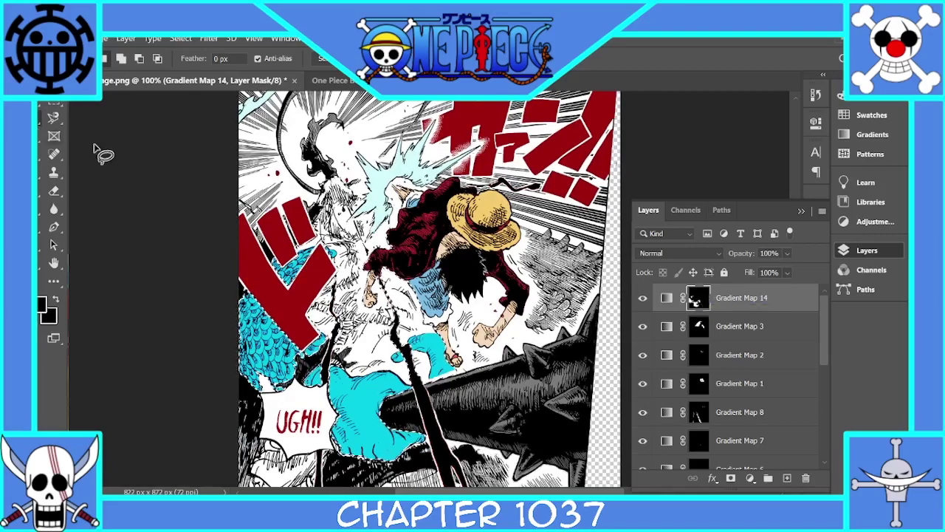
{"action": "key", "text": "ctrl+plus"}
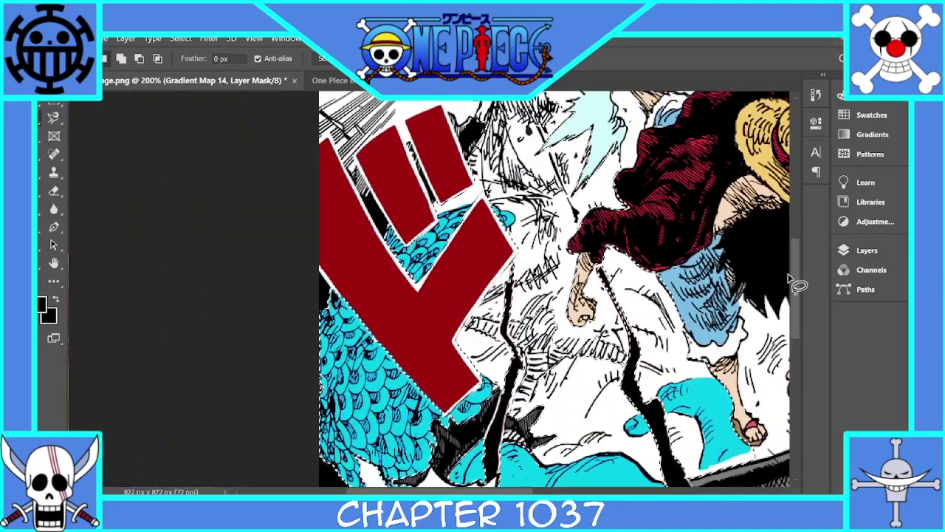
{"action": "left_click_drag", "start_coordinate": [491, 204], "coordinate": [519, 229]}
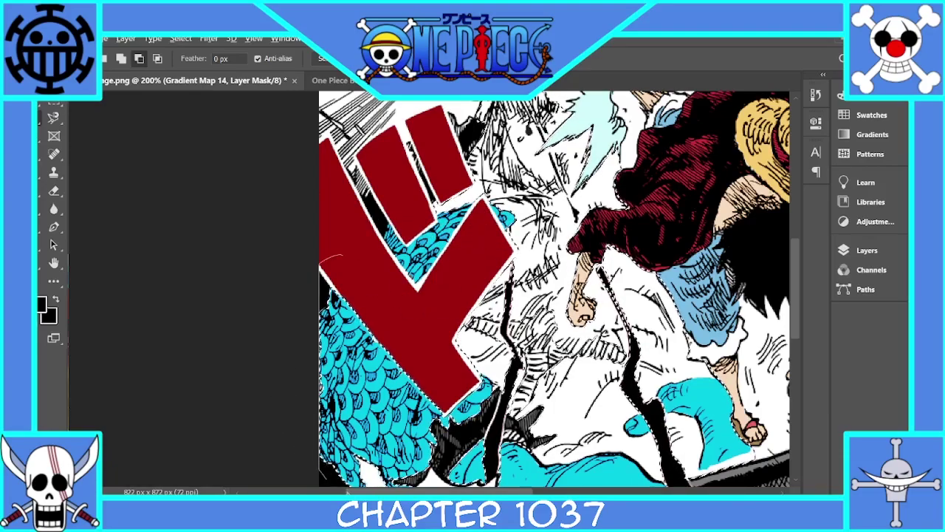
{"action": "scroll", "coordinate": [674, 318], "scroll_direction": "down", "scroll_amount": 5}
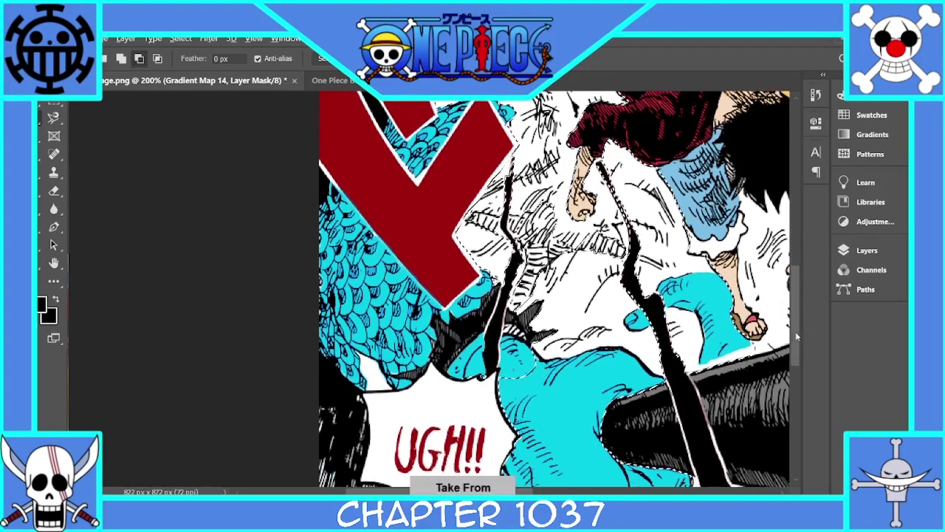
{"action": "mouse_move", "coordinate": [436, 384]}
{"action": "left_mouse_down"}
{"action": "mouse_move", "coordinate": [680, 323]}
{"action": "mouse_move", "coordinate": [643, 232]}
{"action": "left_mouse_up"}
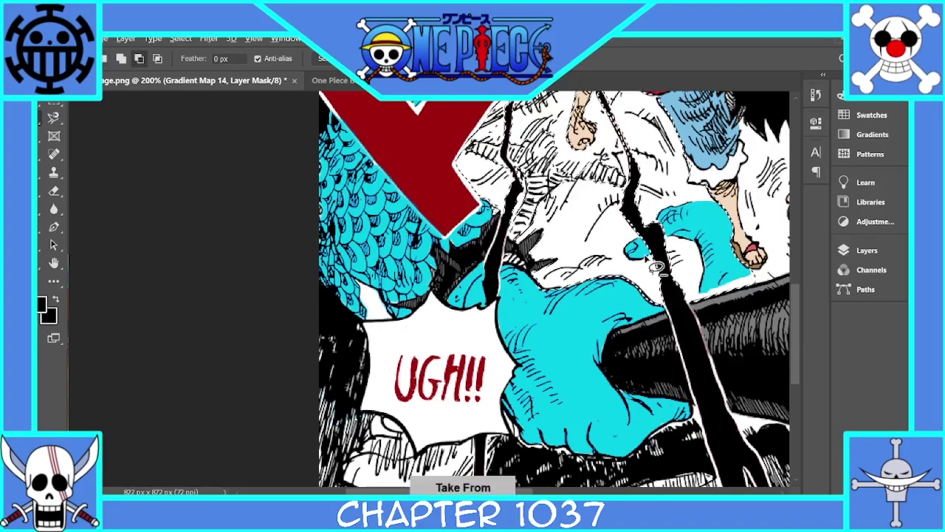
{"action": "left_click_drag", "start_coordinate": [768, 280], "coordinate": [675, 208]}
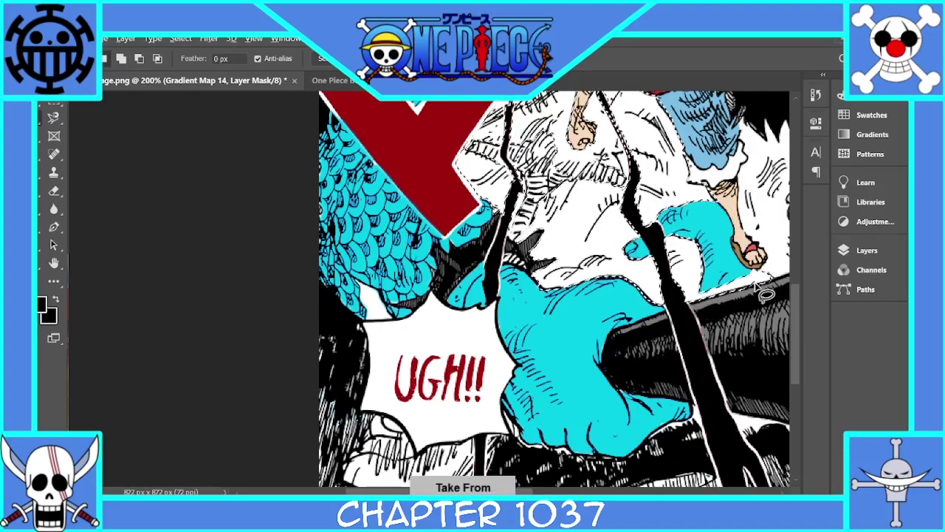
{"action": "scroll", "coordinate": [667, 275], "scroll_direction": "up", "scroll_amount": 2}
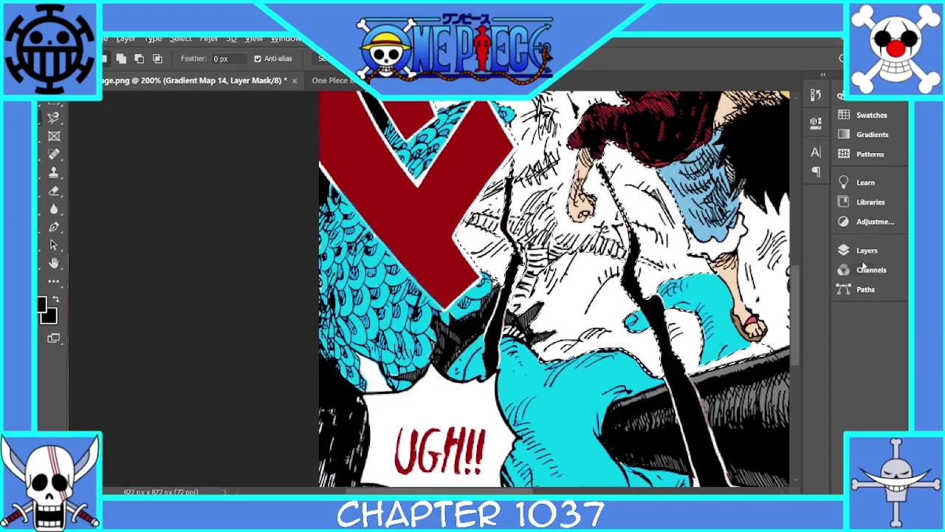
Create a gradient map from the torso selection and set its first stop to gold c49d4a.
{"action": "left_click", "coordinate": [865, 253]}
{"action": "left_click", "coordinate": [750, 479]}
{"action": "left_click", "coordinate": [772, 459]}
{"action": "key", "text": "ctrl+minus"}
{"action": "key", "text": "ctrl+minus"}
{"action": "left_click", "coordinate": [704, 165]}
{"action": "double_click", "coordinate": [581, 334]}
{"action": "left_click_drag", "start_coordinate": [659, 216], "coordinate": [649, 154]}
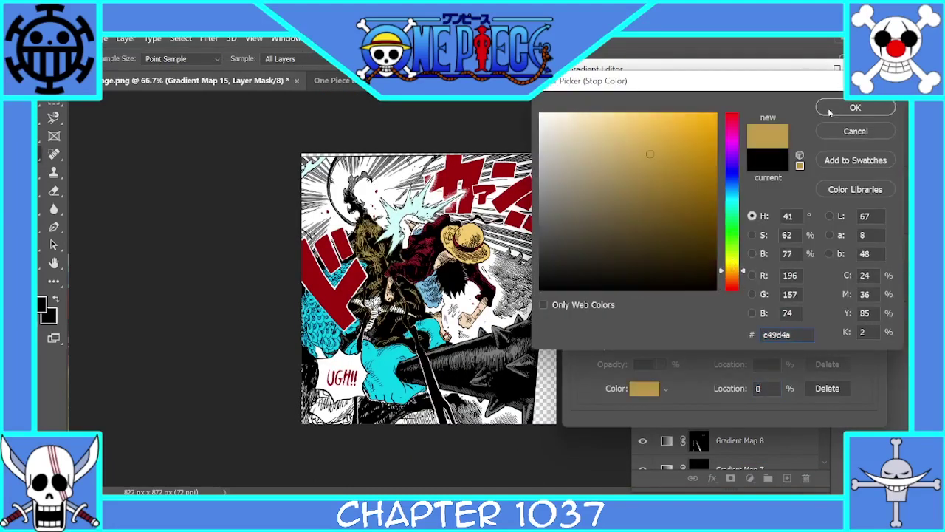
{"action": "left_click", "coordinate": [831, 111]}
Rearrange the torso gradient to run from black to gold, lighten the gold stop to f7dca1, and apply it.
{"action": "left_click_drag", "start_coordinate": [865, 329], "coordinate": [614, 329]}
{"action": "left_click_drag", "start_coordinate": [581, 331], "coordinate": [874, 327]}
{"action": "left_click_drag", "start_coordinate": [614, 330], "coordinate": [563, 324]}
{"action": "double_click", "coordinate": [865, 330]}
{"action": "left_click_drag", "start_coordinate": [658, 157], "coordinate": [600, 117]}
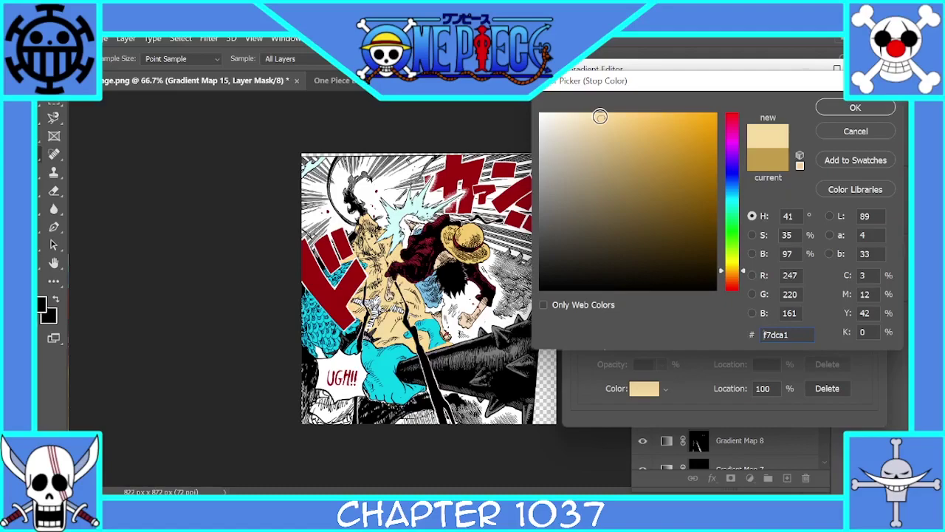
{"action": "left_click", "coordinate": [851, 109]}
{"action": "left_click", "coordinate": [841, 98]}
Select the striped X-shaped scar on the figure's torso, including its narrow tip beyond the longer lightning bolt.
{"action": "left_click", "coordinate": [862, 251]}
{"action": "key", "text": "ctrl+plus"}
{"action": "key", "text": "ctrl+plus"}
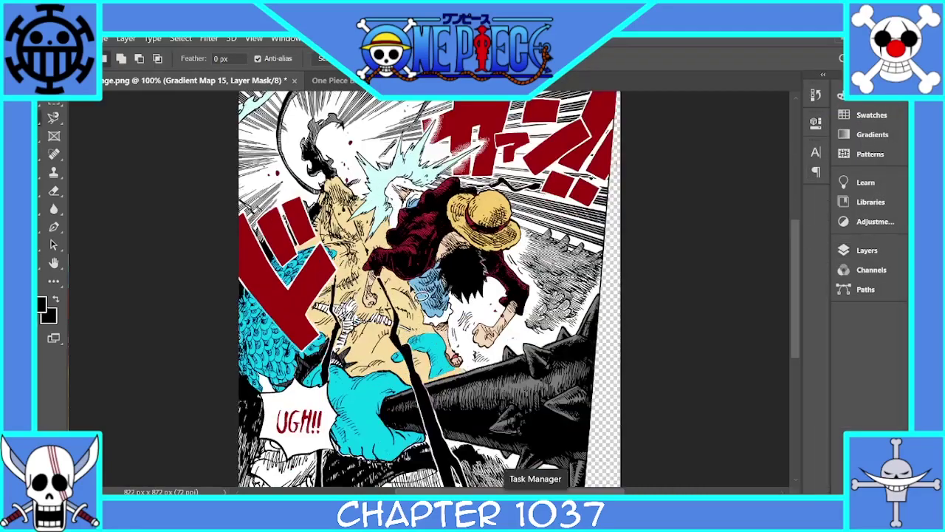
{"action": "key", "text": "ctrl+plus"}
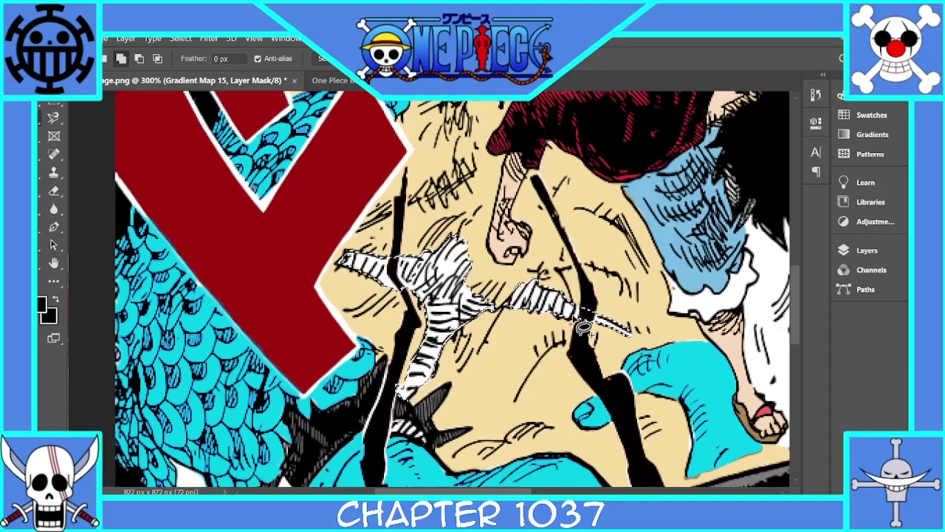
Try a gradient map for the scar selection, first at the top of the stack and instead directly above Layer 1.
{"action": "left_click", "coordinate": [867, 251]}
{"action": "left_click", "coordinate": [751, 479]}
{"action": "left_click", "coordinate": [774, 456]}
{"action": "key", "text": "ctrl+z"}
{"action": "scroll", "coordinate": [740, 413], "scroll_direction": "down", "scroll_amount": 10}
{"action": "left_click", "coordinate": [741, 454]}
{"action": "left_click", "coordinate": [750, 478]}
{"action": "left_click", "coordinate": [772, 456]}
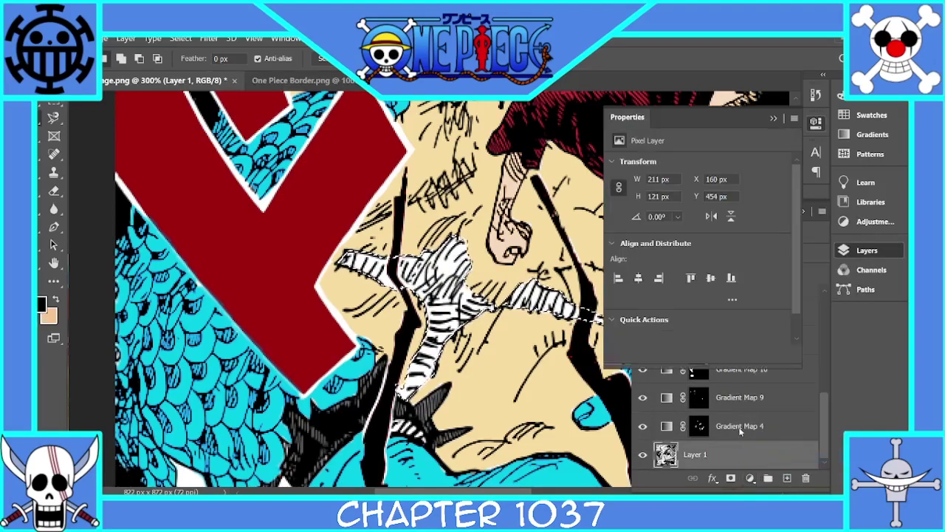
Set the scar gradient to run from black to peach and add an orange eb9741 stop at location 91%.
{"action": "left_click", "coordinate": [696, 175]}
{"action": "mouse_move", "coordinate": [865, 330]}
{"action": "left_mouse_down"}
{"action": "mouse_move", "coordinate": [787, 329]}
{"action": "mouse_move", "coordinate": [865, 329]}
{"action": "left_mouse_up"}
{"action": "mouse_move", "coordinate": [582, 329]}
{"action": "left_mouse_down"}
{"action": "mouse_move", "coordinate": [825, 331]}
{"action": "mouse_move", "coordinate": [582, 329]}
{"action": "left_mouse_up"}
{"action": "left_click", "coordinate": [866, 329]}
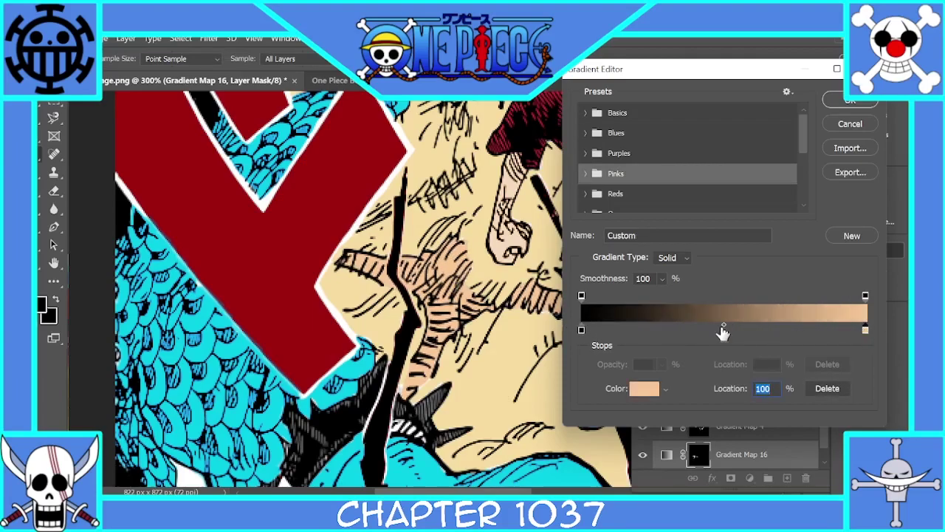
{"action": "double_click", "coordinate": [723, 330]}
{"action": "left_click", "coordinate": [850, 108]}
{"action": "left_click", "coordinate": [840, 330]}
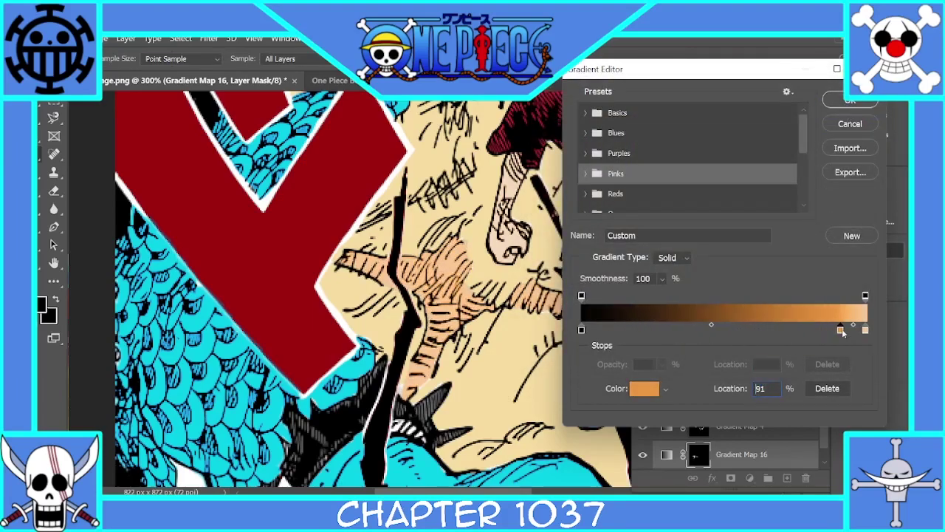
Move the orange stop to the gradient's end, delete the peach stop, lighten the orange, and apply the gradient.
{"action": "left_click_drag", "start_coordinate": [865, 330], "coordinate": [781, 330]}
{"action": "left_click_drag", "start_coordinate": [841, 330], "coordinate": [866, 332]}
{"action": "left_click_drag", "start_coordinate": [780, 330], "coordinate": [762, 331]}
{"action": "left_click", "coordinate": [827, 388]}
{"action": "double_click", "coordinate": [866, 330]}
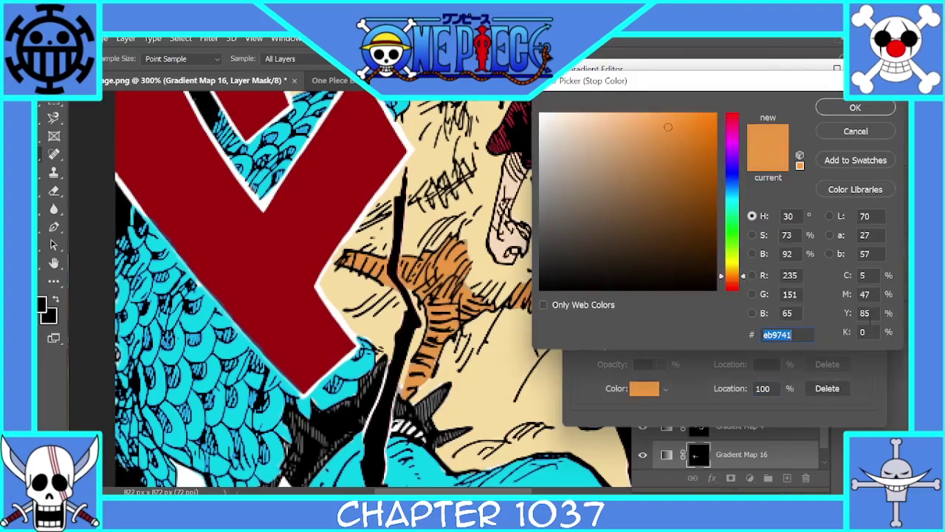
{"action": "left_click_drag", "start_coordinate": [647, 119], "coordinate": [635, 115]}
{"action": "left_click", "coordinate": [620, 121]}
{"action": "left_click", "coordinate": [855, 108]}
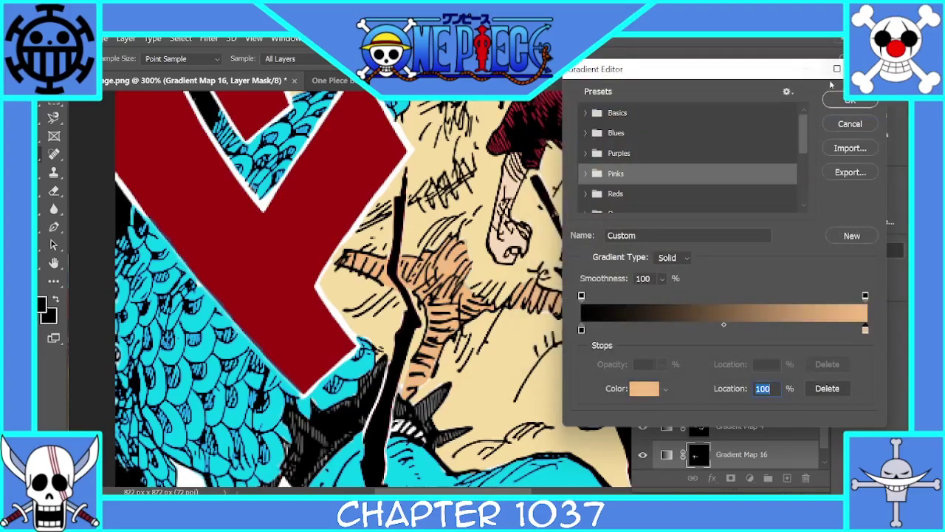
{"action": "left_click", "coordinate": [851, 101]}
Undo the scar's gradient map and remove the strip crossing the longer lightning bolt from the scar selection.
{"action": "left_click", "coordinate": [867, 251]}
{"action": "left_click_drag", "start_coordinate": [794, 306], "coordinate": [794, 321]}
{"action": "key", "text": "ctrl+minus"}
{"action": "key", "text": "ctrl+minus"}
{"action": "key", "text": "ctrl+plus"}
{"action": "key", "text": "ctrl+plus"}
{"action": "key", "text": "ctrl+plus"}
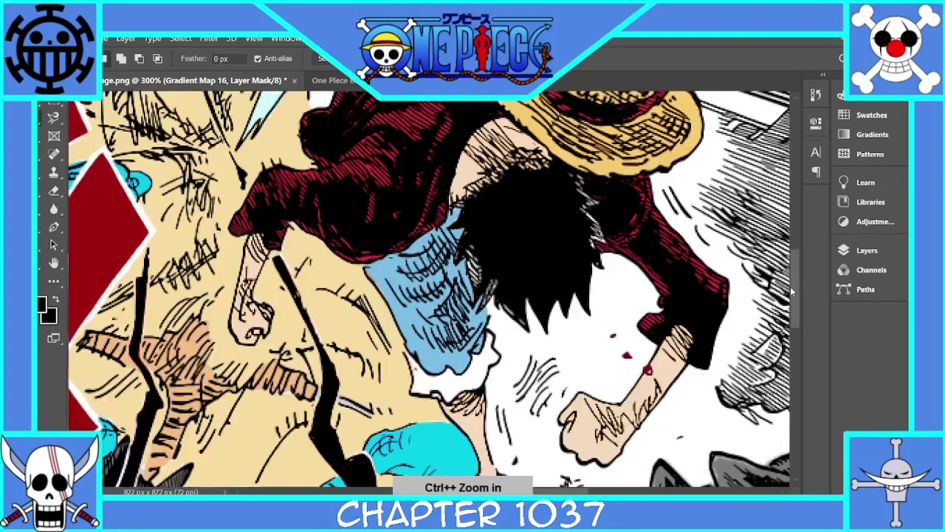
{"action": "key", "text": "ctrl+z"}
{"action": "key", "text": "shift"}
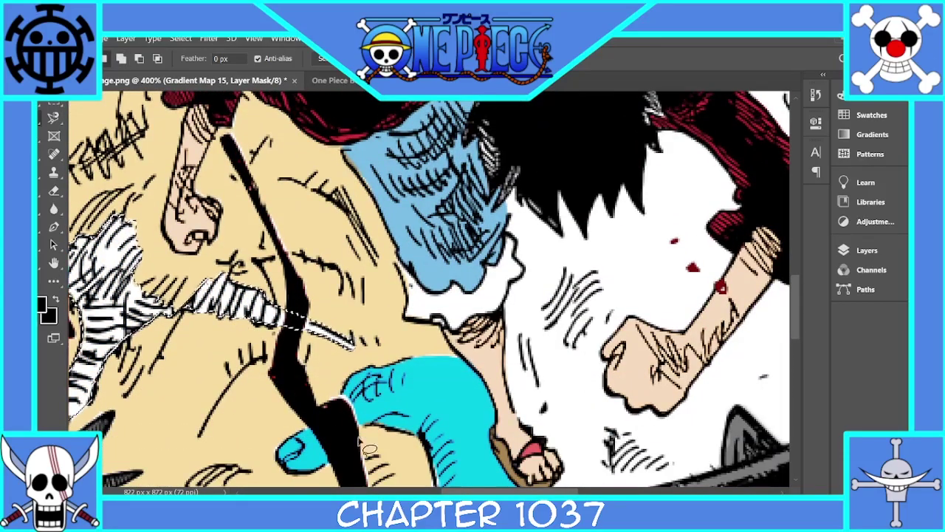
{"action": "left_click_drag", "start_coordinate": [283, 316], "coordinate": [299, 298]}
Try again to place a gradient map for the trimmed scar selection, moving from the top of the stack to above Layer 1.
{"action": "key", "text": "ctrl+minus"}
{"action": "key", "text": "ctrl+minus"}
{"action": "key", "text": "ctrl+minus"}
{"action": "left_click", "coordinate": [867, 251]}
{"action": "left_click", "coordinate": [751, 479]}
{"action": "left_click", "coordinate": [782, 452]}
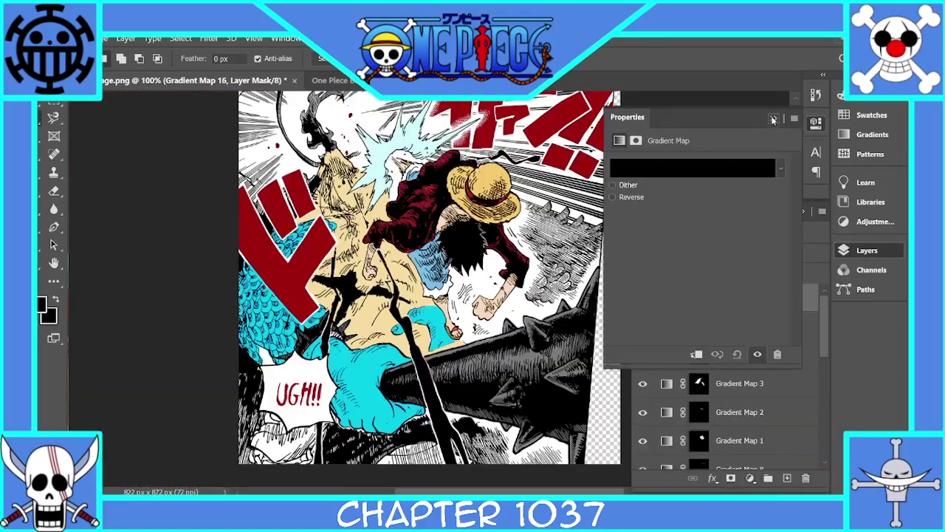
{"action": "left_click", "coordinate": [773, 120]}
{"action": "key", "text": "alt"}
{"action": "key", "text": "ctrl+z"}
{"action": "scroll", "coordinate": [727, 455], "scroll_direction": "down", "scroll_amount": 10}
{"action": "left_click", "coordinate": [726, 453]}
{"action": "left_click", "coordinate": [750, 478]}
{"action": "left_click", "coordinate": [777, 456]}
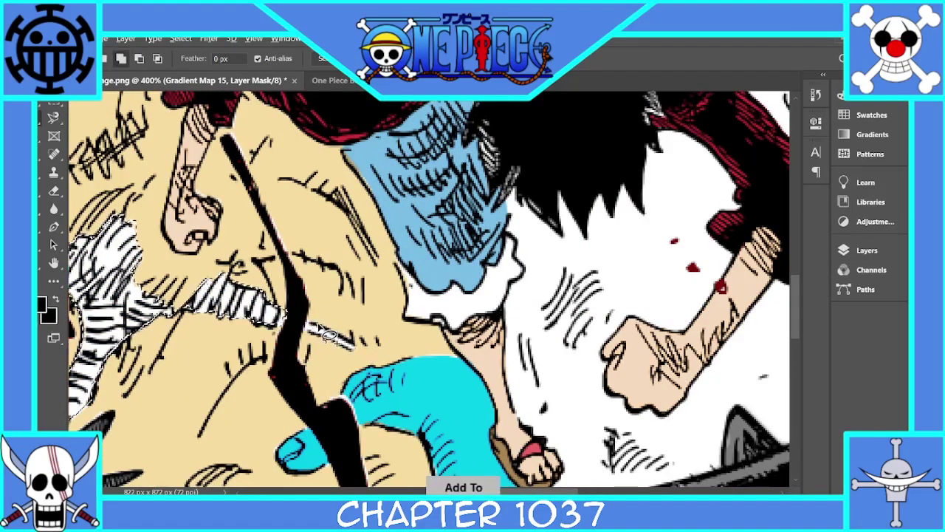
Create a light orange gradient map from the refined scar selection directly above Layer 1.
{"action": "left_click", "coordinate": [867, 250]}
{"action": "left_click", "coordinate": [750, 479]}
{"action": "left_click", "coordinate": [783, 452]}
{"action": "left_click", "coordinate": [773, 119]}
{"action": "key", "text": "ctrl+z"}
{"action": "scroll", "coordinate": [753, 414], "scroll_direction": "down", "scroll_amount": 10}
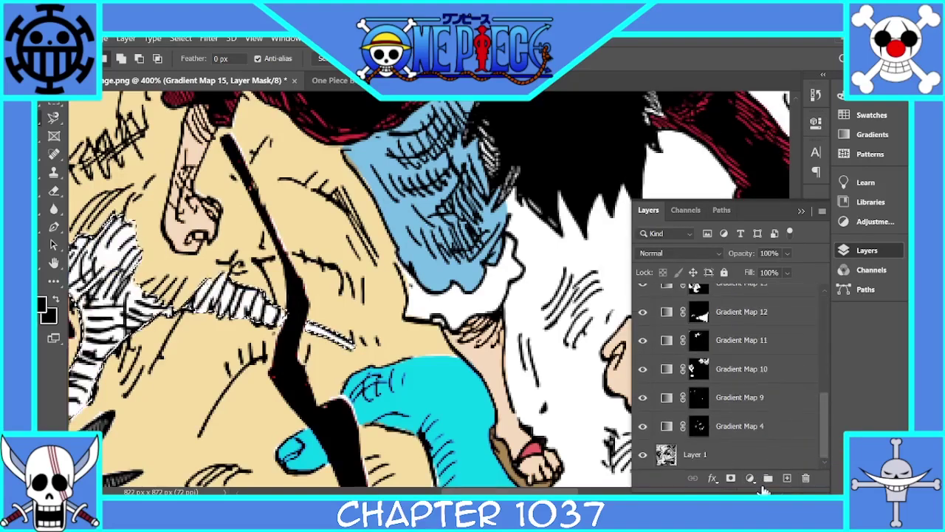
{"action": "left_click", "coordinate": [738, 455]}
{"action": "left_click", "coordinate": [750, 479]}
{"action": "left_click", "coordinate": [780, 454]}
{"action": "left_click", "coordinate": [773, 119]}
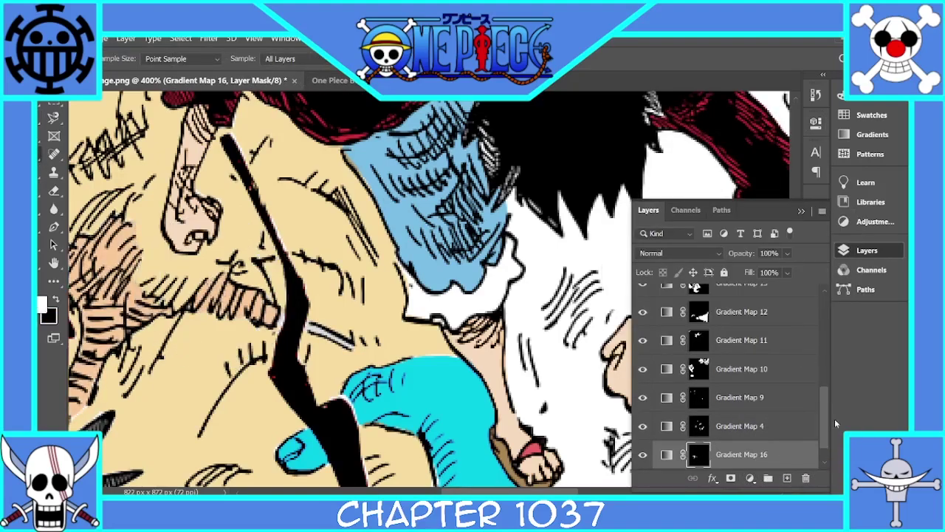
Try to paint the scar's pale tip beyond the longer lightning bolt on Layer 1 with a brush.
{"action": "scroll", "coordinate": [754, 443], "scroll_direction": "down", "scroll_amount": 2}
{"action": "left_click", "coordinate": [739, 455]}
{"action": "left_click", "coordinate": [118, 59]}
{"action": "left_click_drag", "start_coordinate": [109, 106], "coordinate": [96, 106]}
{"action": "left_click_drag", "start_coordinate": [343, 345], "coordinate": [330, 338]}
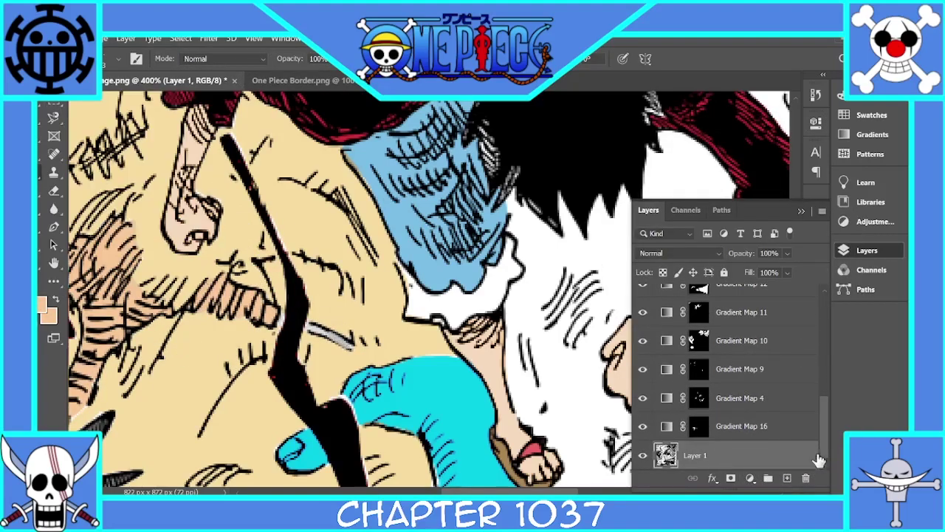
{"action": "left_click_drag", "start_coordinate": [805, 456], "coordinate": [776, 298]}
{"action": "left_click_drag", "start_coordinate": [766, 312], "coordinate": [768, 479]}
{"action": "scroll", "coordinate": [727, 301], "scroll_direction": "down", "scroll_amount": 1}
{"action": "key", "text": "ctrl+z"}
{"action": "key", "text": "ctrl+z"}
Paint white on the Gradient Map 15 mask over the scar's tip beside the longer lightning bolt.
{"action": "left_click_drag", "start_coordinate": [824, 421], "coordinate": [828, 286]}
{"action": "left_click", "coordinate": [699, 298]}
{"action": "left_click_drag", "start_coordinate": [328, 336], "coordinate": [311, 326]}
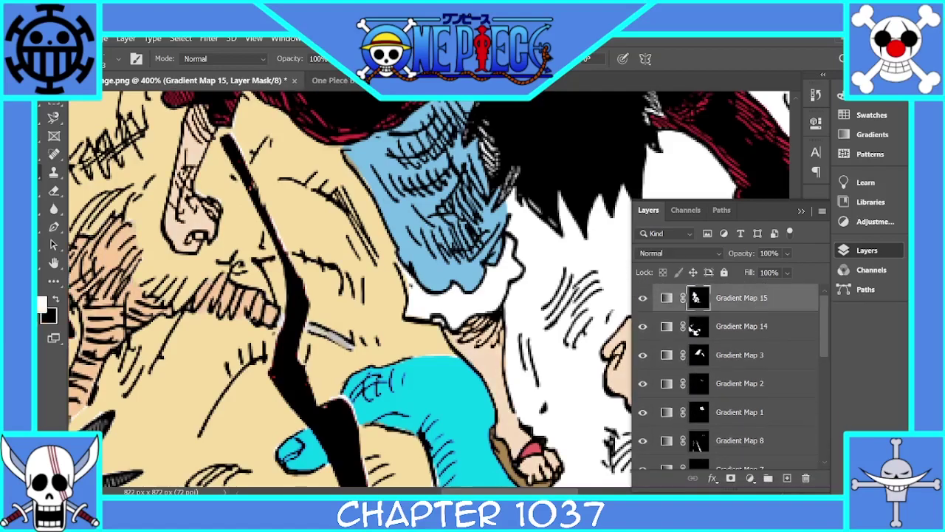
{"action": "scroll", "coordinate": [350, 289], "scroll_direction": "left", "scroll_amount": 3}
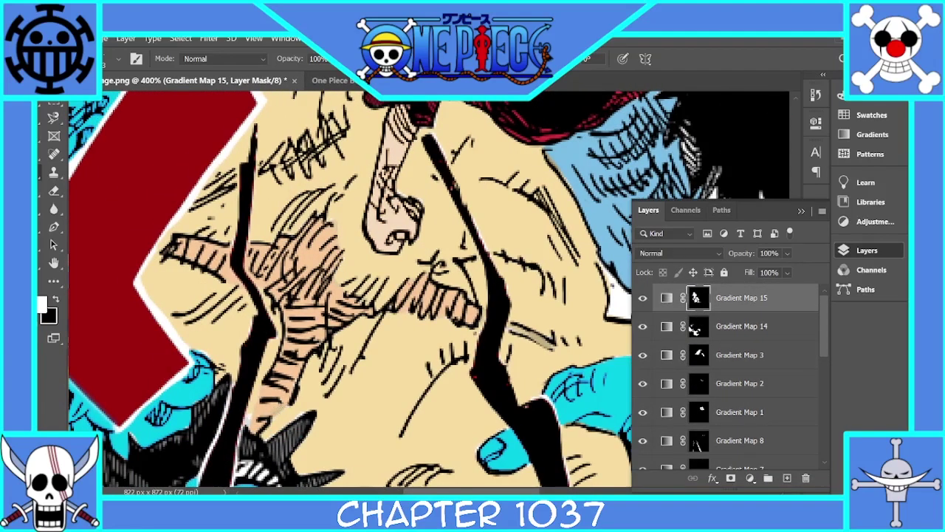
{"action": "left_click", "coordinate": [800, 212]}
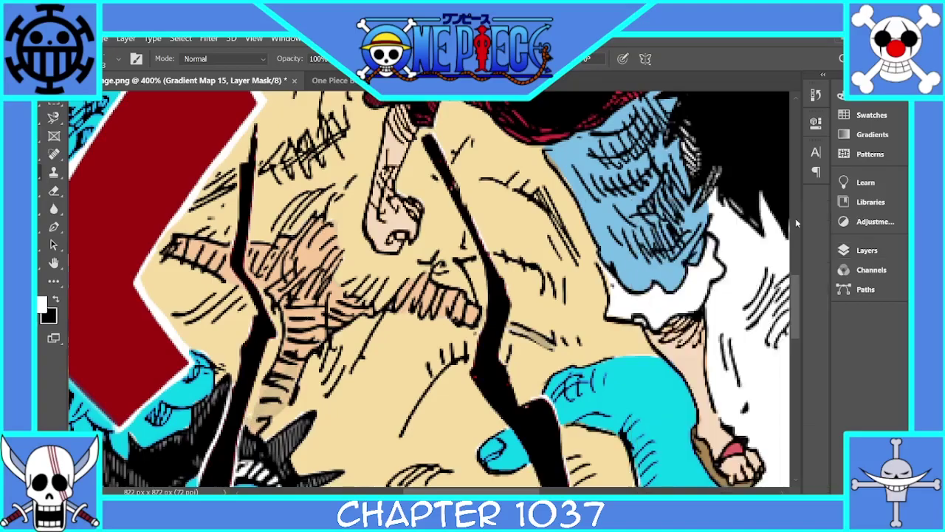
Extend the lasso selection of the hatched spiked body section behind Luffy towards the panel border.
{"action": "key", "text": "ctrl+minus"}
{"action": "key", "text": "ctrl+minus"}
{"action": "key", "text": "ctrl+minus"}
{"action": "key", "text": "ctrl+minus"}
{"action": "key", "text": "ctrl+plus"}
{"action": "left_click_drag", "start_coordinate": [797, 275], "coordinate": [797, 248]}
{"action": "left_click_drag", "start_coordinate": [547, 492], "coordinate": [611, 492]}
{"action": "key", "text": "ctrl+plus"}
{"action": "key", "text": "ctrl+plus"}
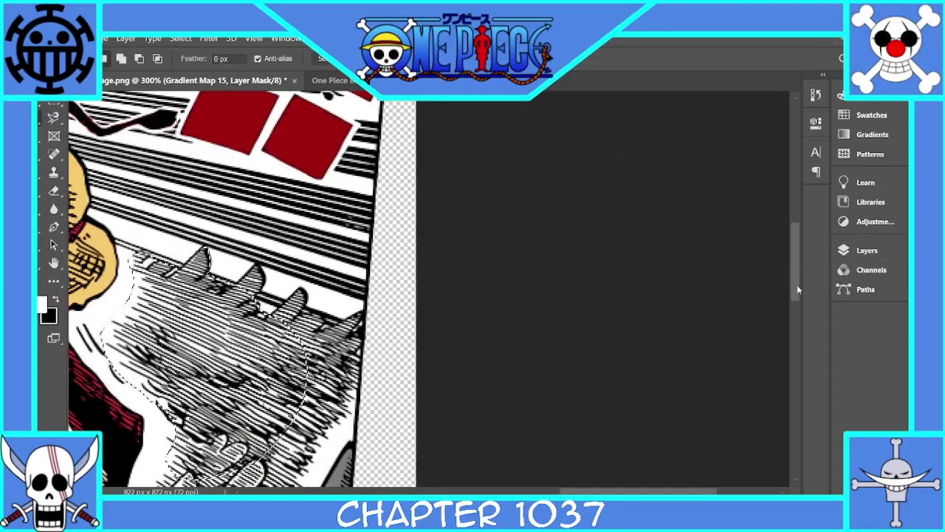
{"action": "scroll", "coordinate": [798, 289], "scroll_direction": "down", "scroll_amount": 3}
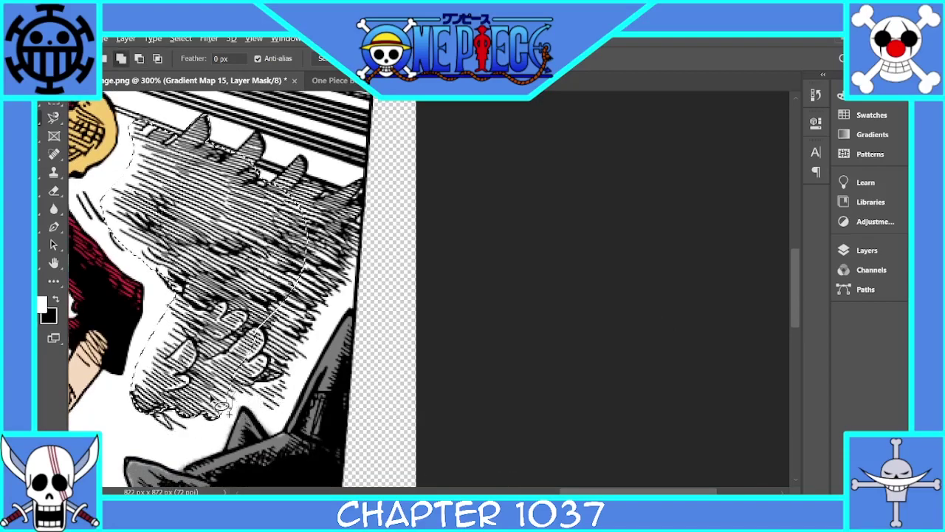
{"action": "mouse_move", "coordinate": [292, 287]}
{"action": "left_mouse_down"}
{"action": "mouse_move", "coordinate": [296, 347]}
{"action": "mouse_move", "coordinate": [252, 352]}
{"action": "mouse_move", "coordinate": [322, 222]}
{"action": "mouse_move", "coordinate": [316, 179]}
{"action": "mouse_move", "coordinate": [329, 218]}
{"action": "mouse_move", "coordinate": [378, 210]}
{"action": "left_mouse_up"}
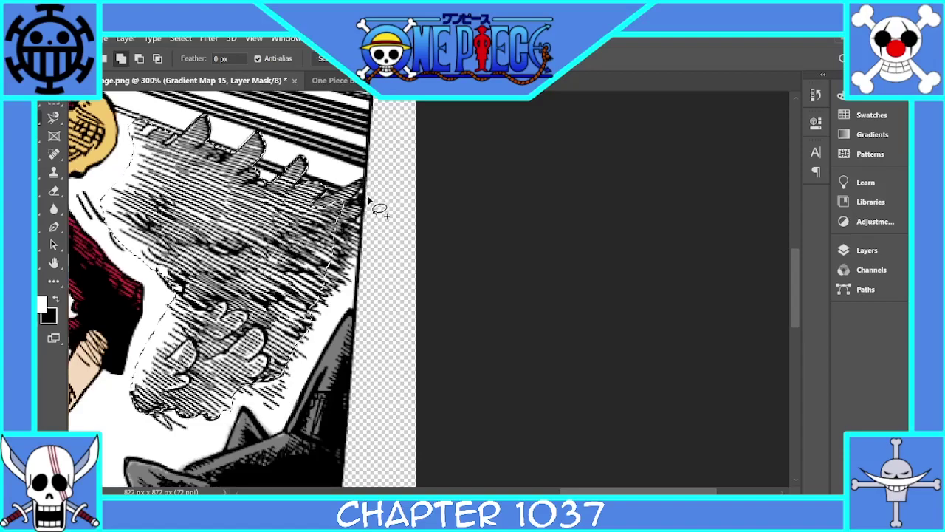
Undo the last selection change and rework the lasso outline along the section's spikes, the panel border and the side facing Luffy.
{"action": "key", "text": "ctrl+z"}
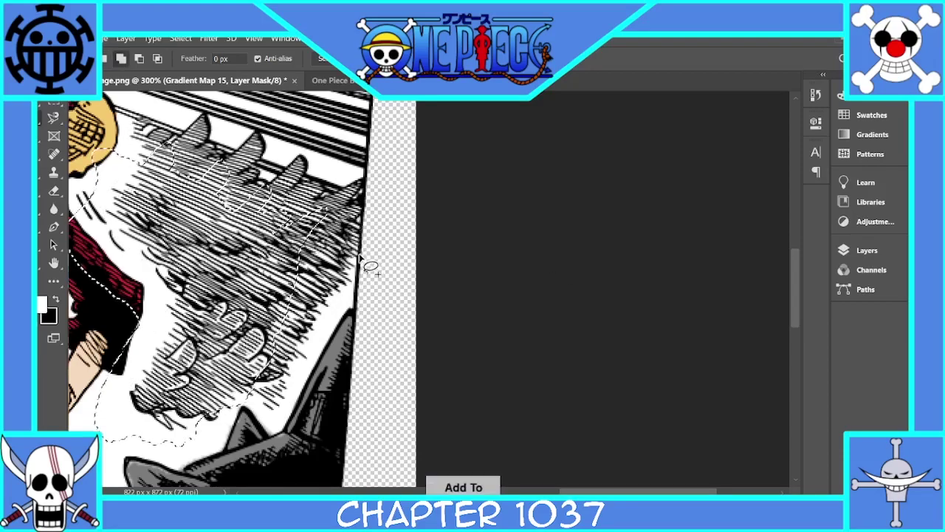
{"action": "mouse_move", "coordinate": [332, 203]}
{"action": "left_mouse_down"}
{"action": "mouse_move", "coordinate": [354, 199]}
{"action": "mouse_move", "coordinate": [310, 195]}
{"action": "mouse_move", "coordinate": [315, 175]}
{"action": "mouse_move", "coordinate": [267, 194]}
{"action": "left_mouse_up"}
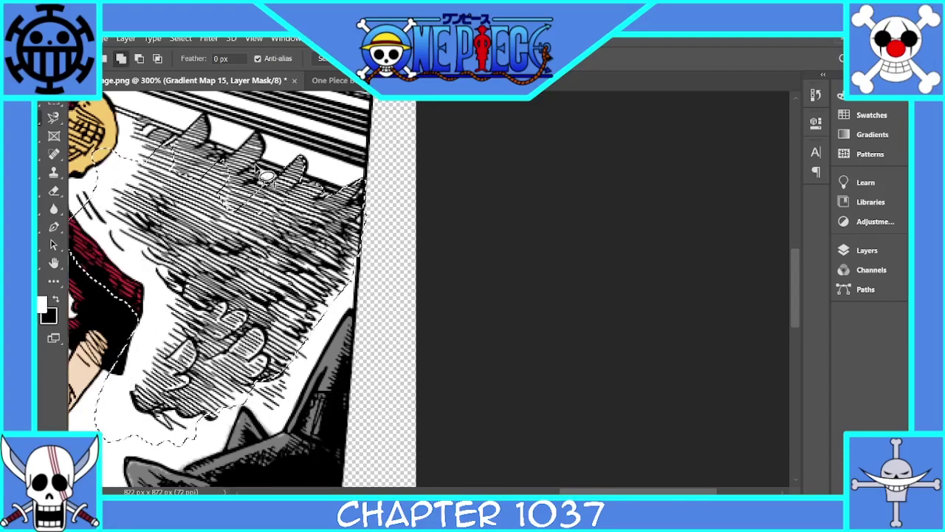
{"action": "left_click_drag", "start_coordinate": [186, 135], "coordinate": [120, 133]}
{"action": "scroll", "coordinate": [375, 295], "scroll_direction": "left", "scroll_amount": 5}
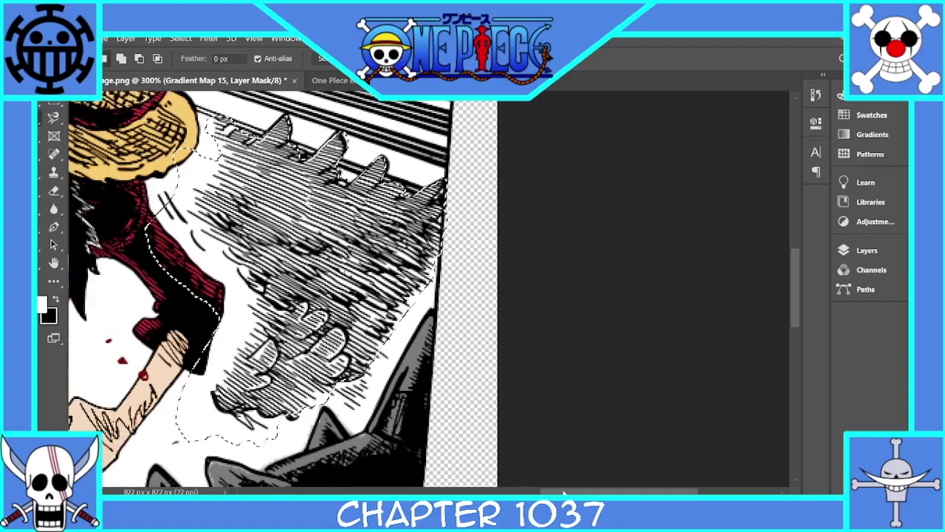
{"action": "key", "text": "ctrl+minus"}
{"action": "mouse_move", "coordinate": [384, 392]}
{"action": "left_mouse_down"}
{"action": "mouse_move", "coordinate": [325, 353]}
{"action": "mouse_move", "coordinate": [322, 227]}
{"action": "left_mouse_up"}
Create a gradient map from the spiked section's selection and set its dark stop to black.
{"action": "left_click", "coordinate": [867, 251]}
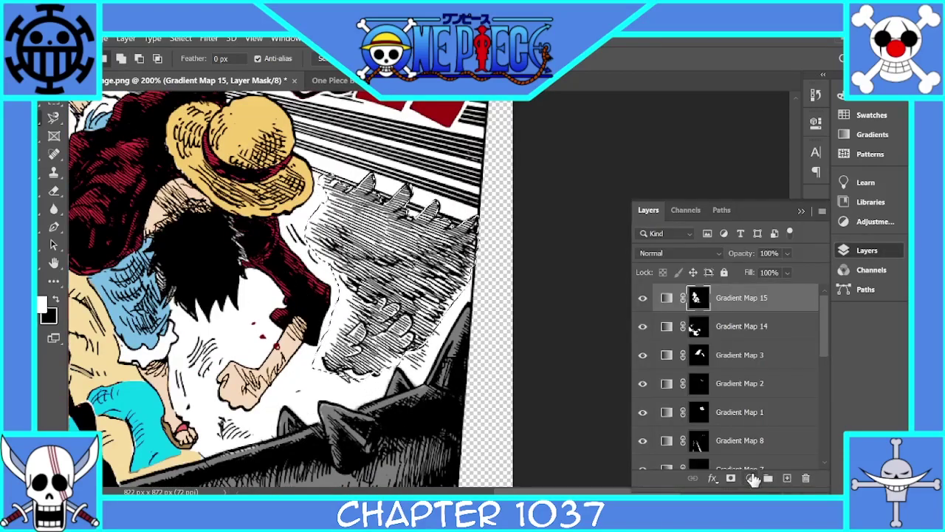
{"action": "left_click", "coordinate": [750, 478]}
{"action": "left_click", "coordinate": [783, 448]}
{"action": "left_click", "coordinate": [697, 169]}
{"action": "double_click", "coordinate": [581, 330]}
{"action": "left_click", "coordinate": [561, 290]}
{"action": "left_click", "coordinate": [858, 111]}
Give the spiked section's gradient map a vivid purple stop before the light end and a white stop at location 100%.
{"action": "double_click", "coordinate": [866, 330]}
{"action": "left_click", "coordinate": [733, 150]}
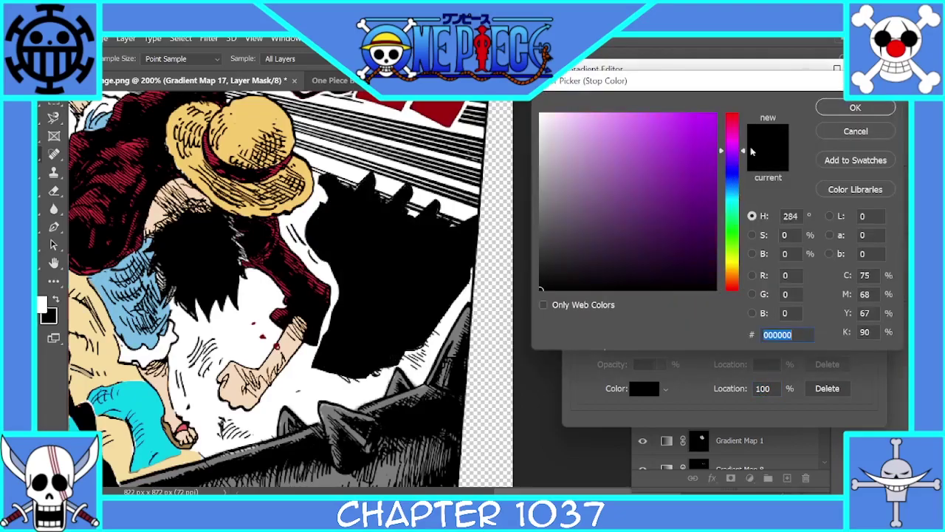
{"action": "left_click", "coordinate": [680, 144]}
{"action": "left_click", "coordinate": [856, 109]}
{"action": "left_click", "coordinate": [784, 331]}
{"action": "double_click", "coordinate": [865, 330]}
{"action": "left_click", "coordinate": [541, 114]}
{"action": "left_click", "coordinate": [855, 109]}
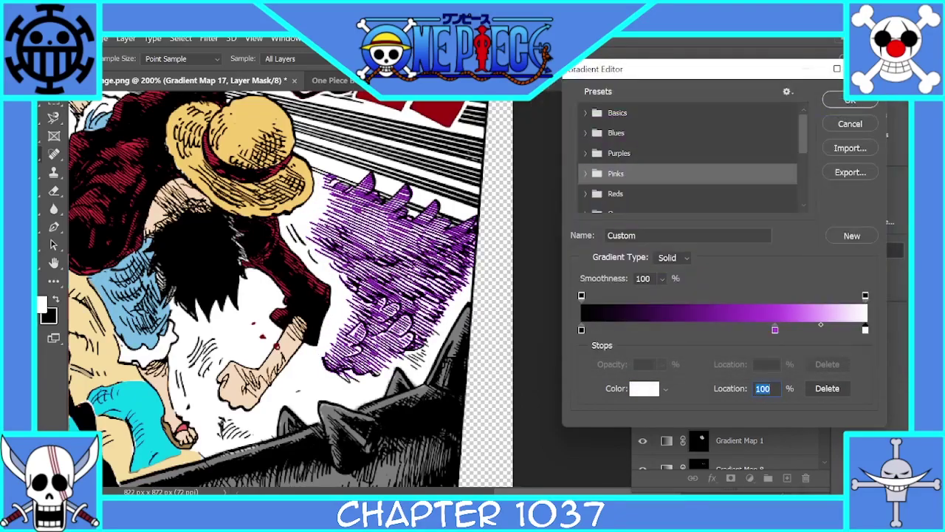
{"action": "left_click", "coordinate": [850, 100]}
{"action": "key", "text": "ctrl+minus"}
{"action": "key", "text": "ctrl+minus"}
{"action": "key", "text": "ctrl+plus"}
{"action": "left_click", "coordinate": [816, 123]}
{"action": "left_click", "coordinate": [867, 250]}
Lasso the dark hatched background beneath the blue fist, between the two lightning bolts.
{"action": "key", "text": "ctrl+minus"}
{"action": "key", "text": "ctrl+plus"}
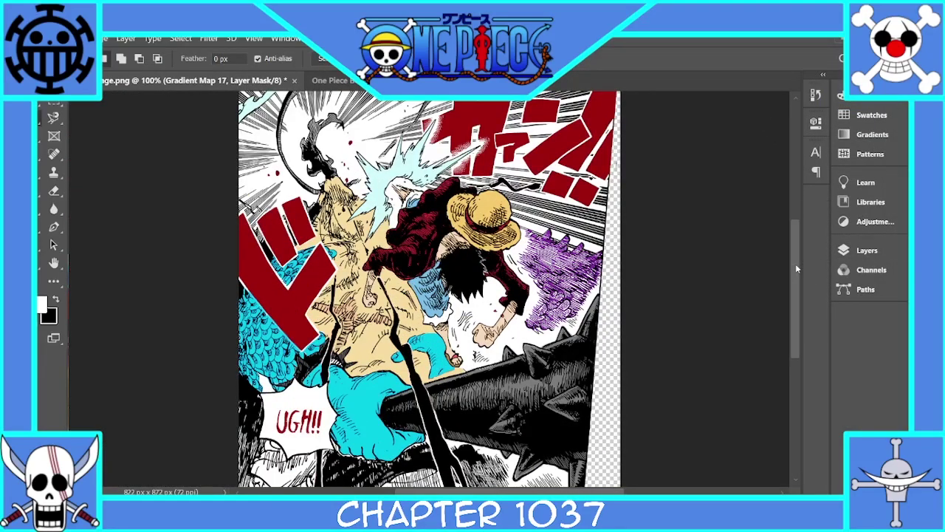
{"action": "left_click_drag", "start_coordinate": [796, 265], "coordinate": [796, 321]}
{"action": "key", "text": "ctrl+plus"}
{"action": "key", "text": "ctrl+plus"}
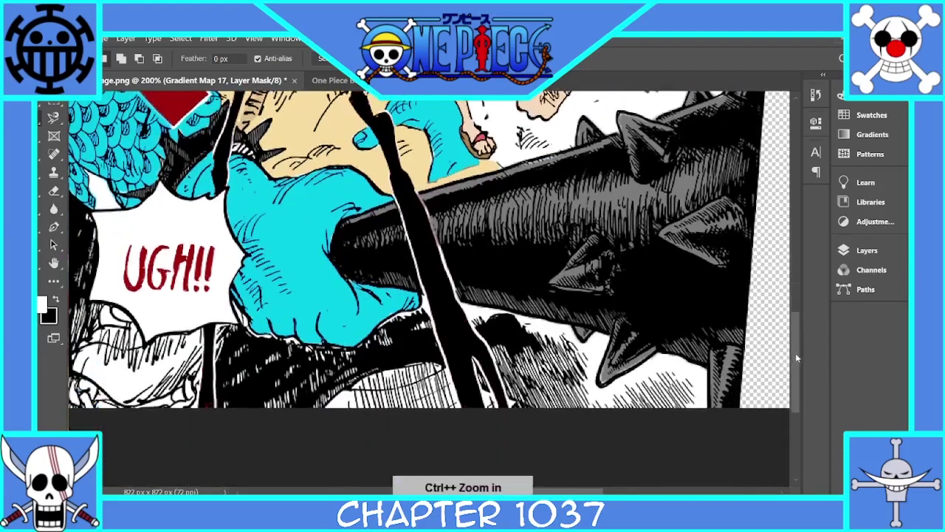
{"action": "mouse_move", "coordinate": [220, 463]}
{"action": "left_mouse_down"}
{"action": "mouse_move", "coordinate": [264, 437]}
{"action": "mouse_move", "coordinate": [178, 391]}
{"action": "left_mouse_up"}
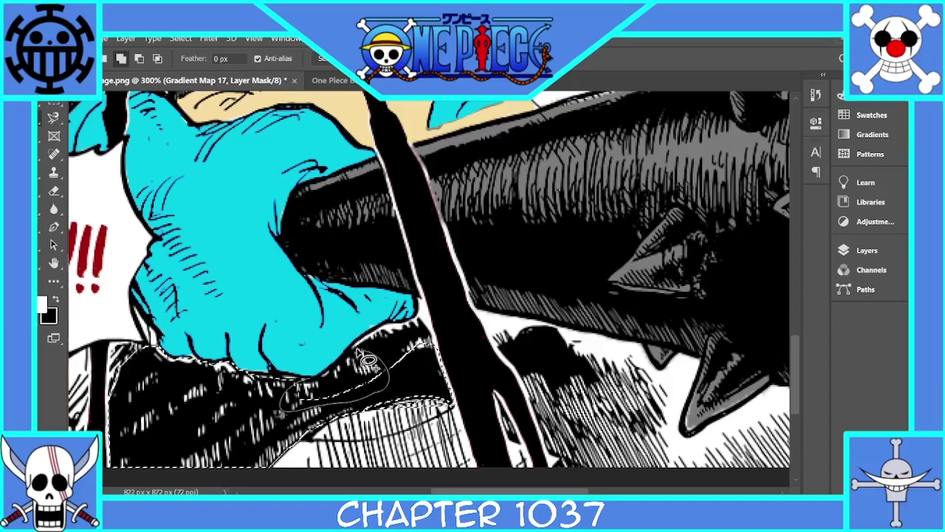
{"action": "scroll", "coordinate": [421, 321], "scroll_direction": "right", "scroll_amount": 2}
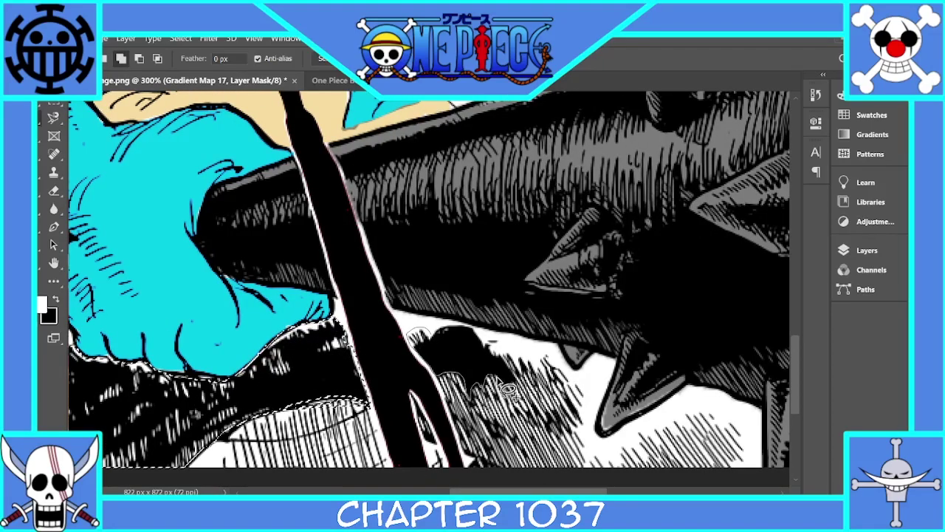
Extend the background selection past the longer lightning bolt to the black shape and hatched area beneath the spiked club.
{"action": "key", "text": "ctrl+minus"}
{"action": "key", "text": "ctrl+minus"}
{"action": "scroll", "coordinate": [446, 340], "scroll_direction": "left", "scroll_amount": 3}
{"action": "key", "text": "ctrl+plus"}
{"action": "key", "text": "ctrl+plus"}
{"action": "scroll", "coordinate": [447, 340], "scroll_direction": "right", "scroll_amount": 3}
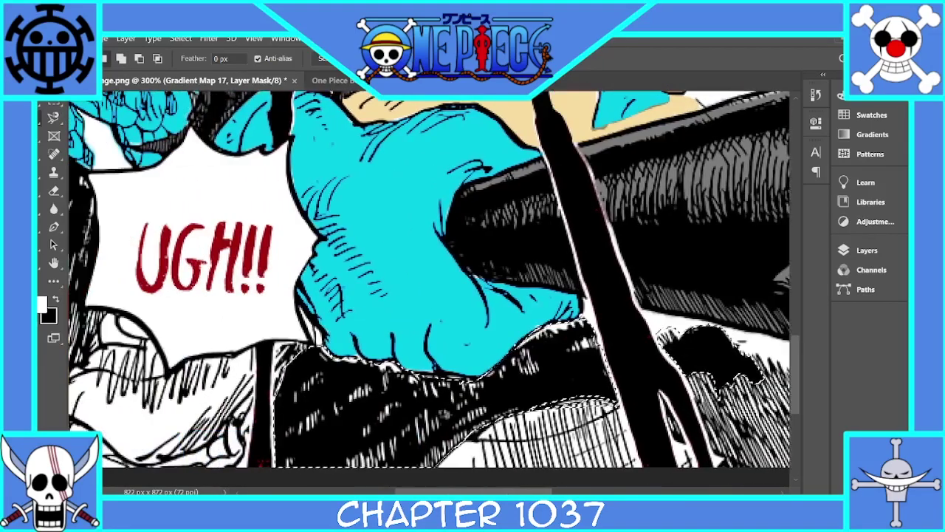
{"action": "scroll", "coordinate": [447, 340], "scroll_direction": "left", "scroll_amount": 2}
{"action": "scroll", "coordinate": [446, 341], "scroll_direction": "left", "scroll_amount": 1}
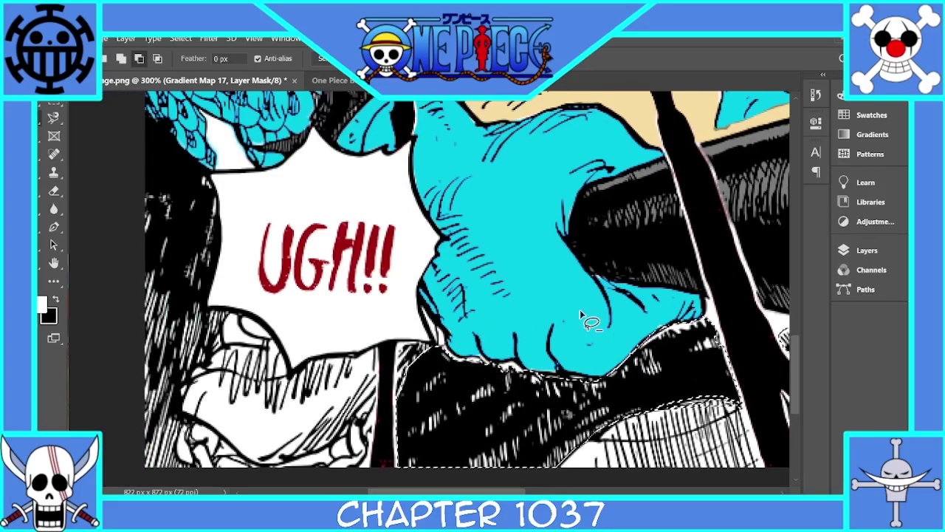
{"action": "scroll", "coordinate": [705, 310], "scroll_direction": "right", "scroll_amount": 5}
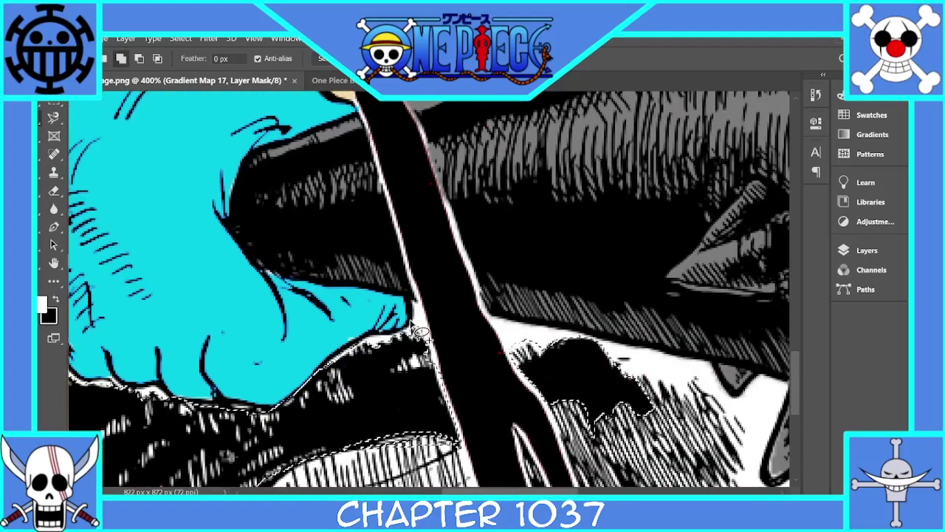
{"action": "key", "text": "ctrl+minus"}
{"action": "key", "text": "ctrl+plus"}
{"action": "key", "text": "ctrl+plus"}
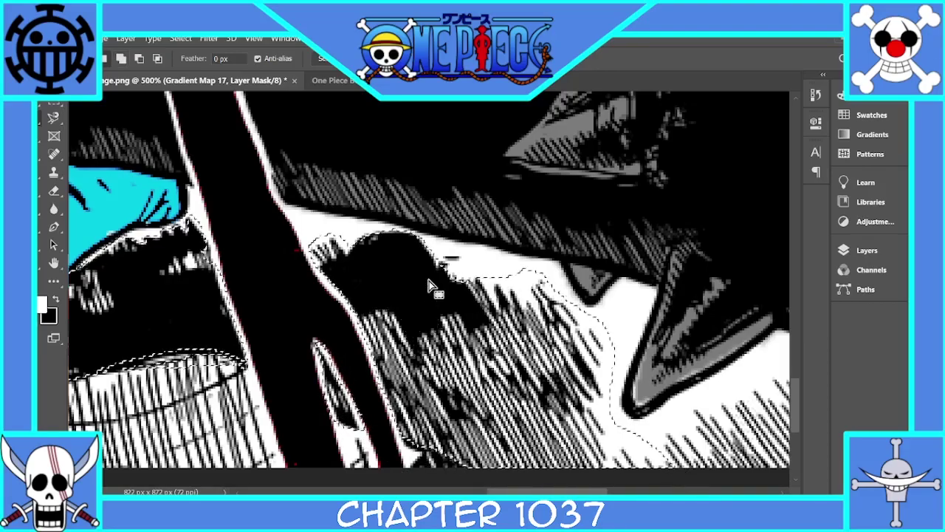
Add the dark hatched strip between the panel's outer edge and the UGH!! speech bubble to the background selection.
{"action": "key", "text": "ctrl+minus"}
{"action": "key", "text": "ctrl+minus"}
{"action": "key", "text": "ctrl+minus"}
{"action": "key", "text": "ctrl+plus"}
{"action": "key", "text": "ctrl+plus"}
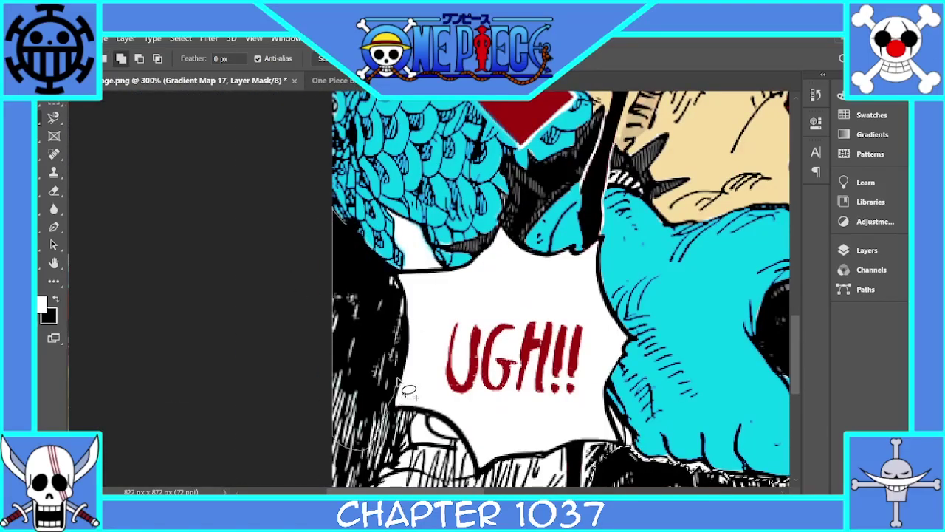
{"action": "scroll", "coordinate": [430, 296], "scroll_direction": "down", "scroll_amount": 3}
{"action": "left_click_drag", "start_coordinate": [379, 442], "coordinate": [327, 189]}
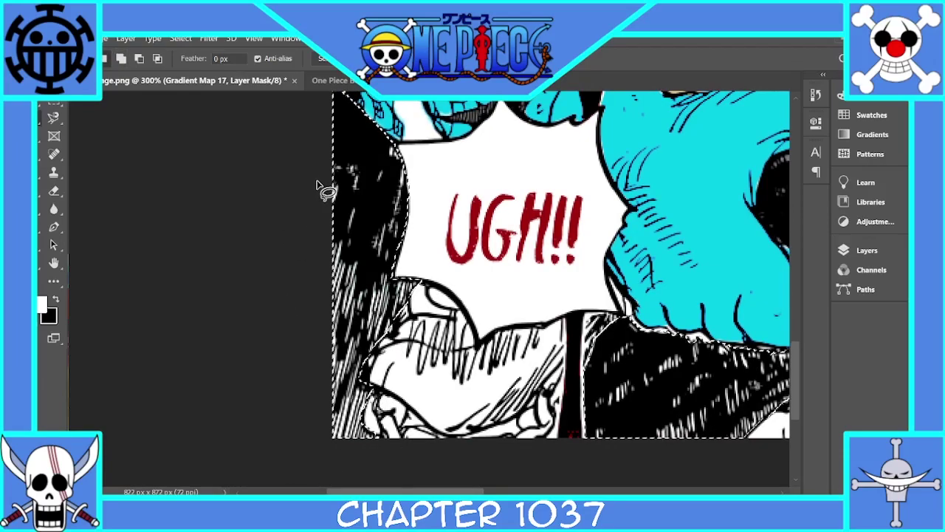
Create a gradient map from the background selection above Gradient Map 17, undoing the wrongly chosen adjustment.
{"action": "key", "text": "ctrl+minus"}
{"action": "key", "text": "ctrl+minus"}
{"action": "left_click", "coordinate": [867, 250]}
{"action": "left_click", "coordinate": [751, 479]}
{"action": "left_click", "coordinate": [785, 464]}
{"action": "key", "text": "ctrl+z"}
{"action": "left_click", "coordinate": [751, 479]}
{"action": "left_click", "coordinate": [783, 452]}
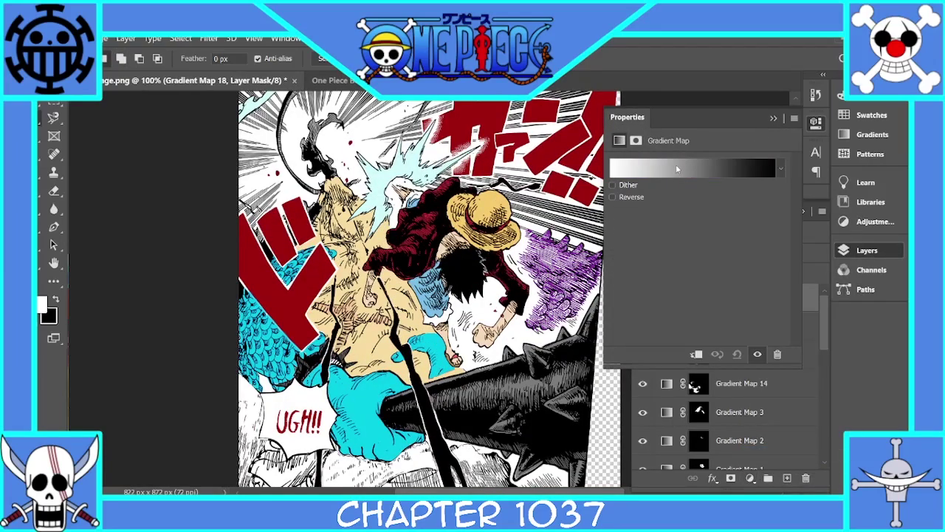
Set the background's gradient map to run from dark violet to black.
{"action": "left_click", "coordinate": [694, 169]}
{"action": "left_click_drag", "start_coordinate": [657, 138], "coordinate": [718, 250]}
{"action": "key", "text": "Return"}
{"action": "left_click", "coordinate": [867, 330]}
{"action": "left_click", "coordinate": [644, 387]}
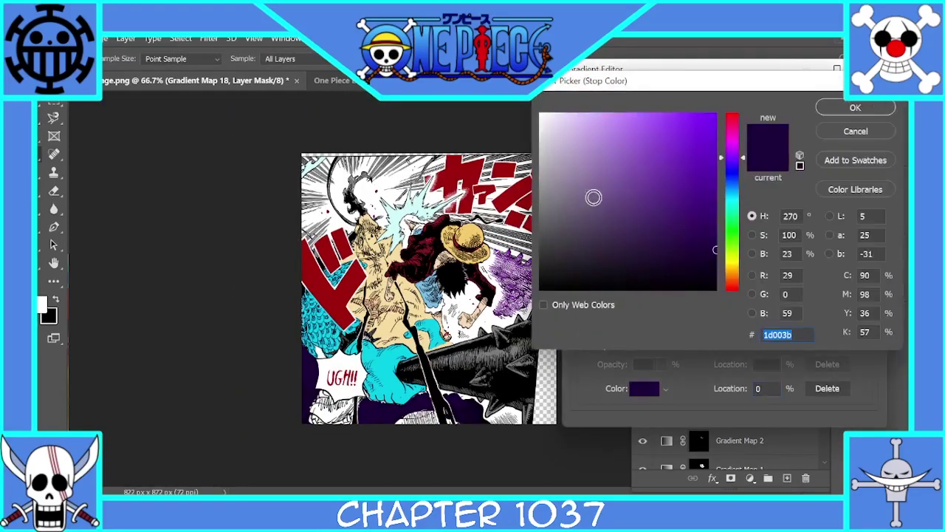
{"action": "left_click_drag", "start_coordinate": [594, 197], "coordinate": [701, 211]}
{"action": "left_click", "coordinate": [847, 112]}
{"action": "left_click", "coordinate": [846, 110]}
{"action": "key", "text": "ctrl+plus"}
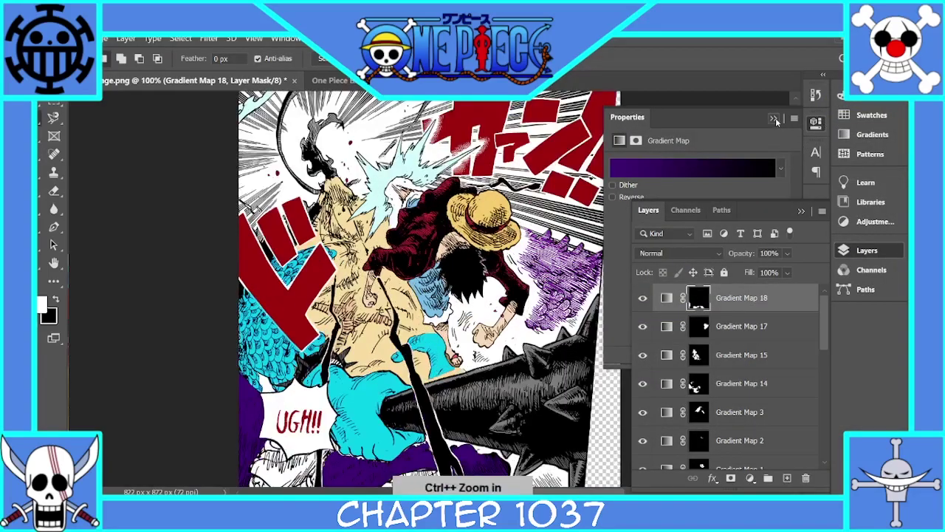
{"action": "left_click", "coordinate": [801, 211]}
Paint dark violet on Layer 1 over the white gaps between the blue fist and the violet background.
{"action": "key", "text": "ctrl+plus"}
{"action": "key", "text": "ctrl+plus"}
{"action": "left_click_drag", "start_coordinate": [797, 308], "coordinate": [797, 384]}
{"action": "left_click", "coordinate": [867, 251]}
{"action": "scroll", "coordinate": [727, 414], "scroll_direction": "down", "scroll_amount": 10}
{"action": "left_click", "coordinate": [725, 459]}
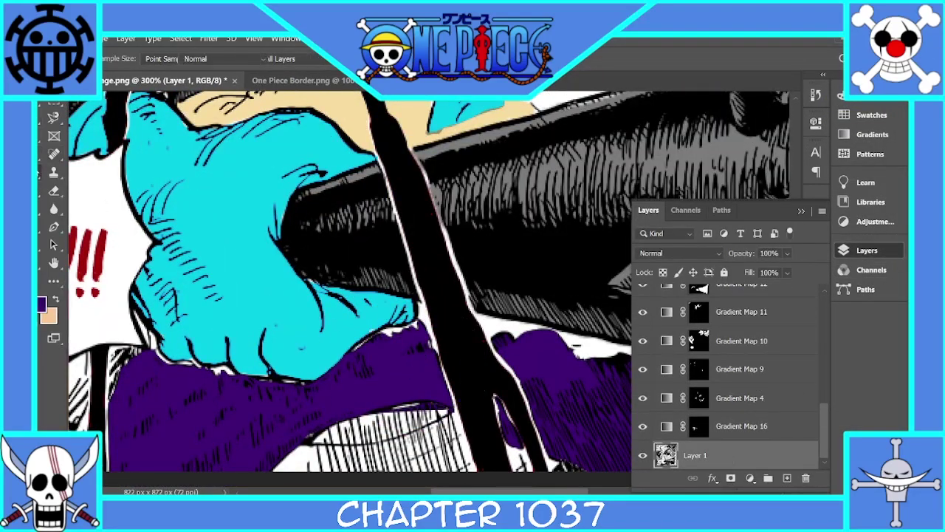
{"action": "key", "text": "b"}
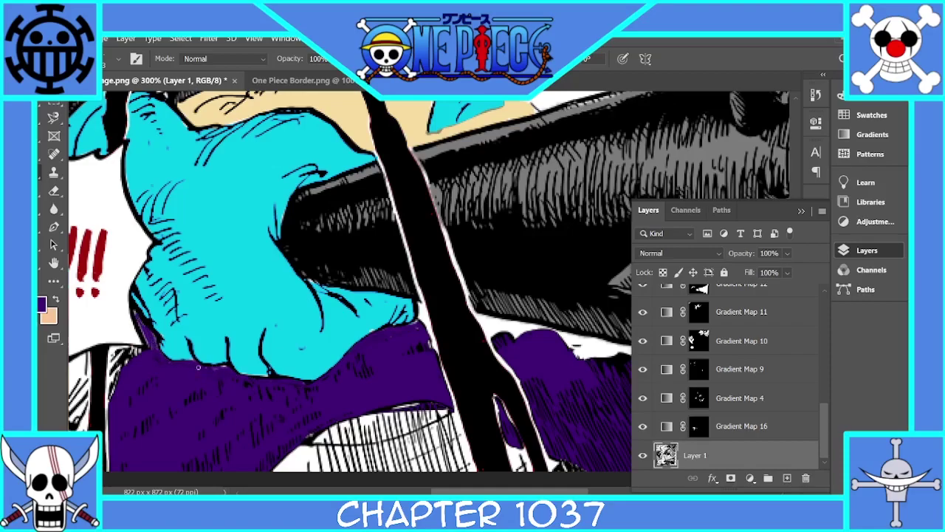
Lasso the uncoloured hatched object below the UGH!! speech bubble, up to the shorter lightning bolt.
{"action": "key", "text": "ctrl+1"}
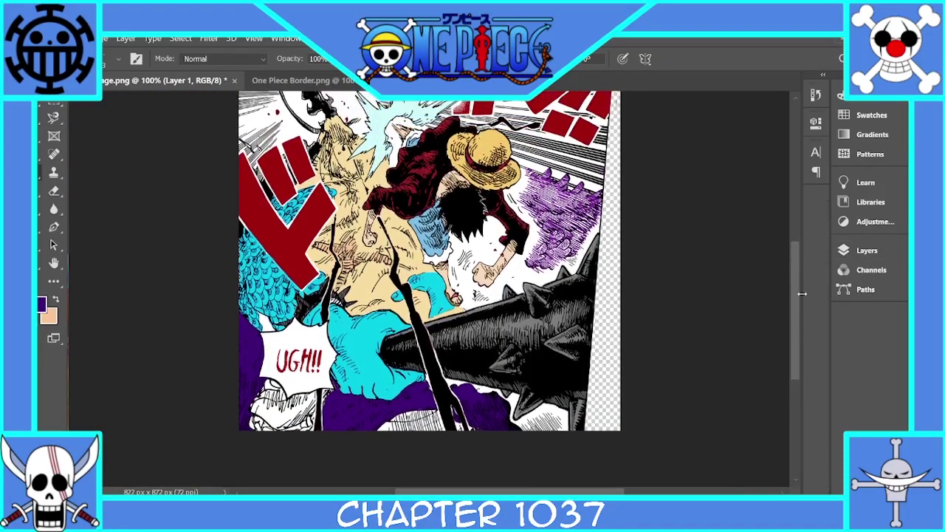
{"action": "key", "text": "ctrl+plus"}
{"action": "key", "text": "ctrl+plus"}
{"action": "key", "text": "ctrl+plus"}
{"action": "key", "text": "l"}
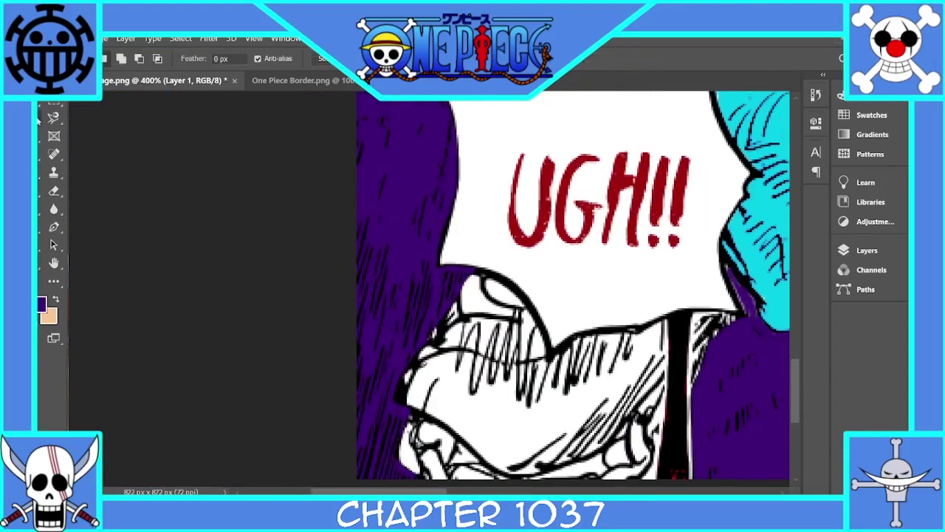
{"action": "mouse_move", "coordinate": [405, 410]}
{"action": "left_mouse_down"}
{"action": "mouse_move", "coordinate": [457, 491]}
{"action": "mouse_move", "coordinate": [451, 311]}
{"action": "mouse_move", "coordinate": [510, 310]}
{"action": "mouse_move", "coordinate": [448, 314]}
{"action": "mouse_move", "coordinate": [549, 338]}
{"action": "mouse_move", "coordinate": [482, 486]}
{"action": "mouse_move", "coordinate": [660, 493]}
{"action": "mouse_move", "coordinate": [669, 317]}
{"action": "mouse_move", "coordinate": [528, 327]}
{"action": "left_mouse_up"}
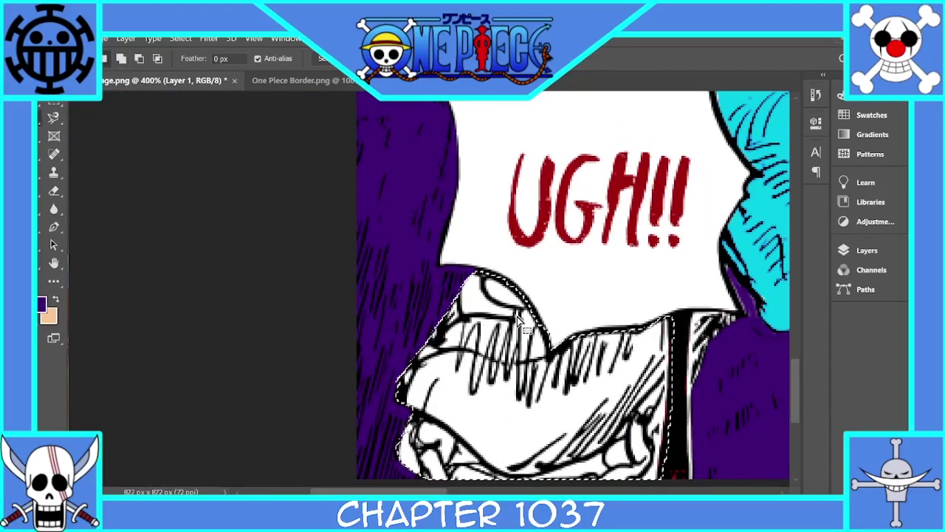
Create a black-to-brown gradient map from the selection directly above Layer 1.
{"action": "left_click", "coordinate": [867, 250]}
{"action": "left_click", "coordinate": [750, 478]}
{"action": "left_click", "coordinate": [782, 452]}
{"action": "left_click", "coordinate": [700, 167]}
{"action": "double_click", "coordinate": [582, 330]}
{"action": "left_click", "coordinate": [569, 289]}
{"action": "left_click", "coordinate": [855, 108]}
{"action": "double_click", "coordinate": [864, 331]}
{"action": "left_click_drag", "start_coordinate": [701, 226], "coordinate": [685, 169]}
{"action": "left_click", "coordinate": [856, 107]}
{"action": "key", "text": "Return"}
Paint the white sliver between the shorter lightning bolt and the violet background on Layer 1 with the sampled brown.
{"action": "key", "text": "ctrl+minus"}
{"action": "key", "text": "ctrl+minus"}
{"action": "key", "text": "ctrl+plus"}
{"action": "key", "text": "ctrl+plus"}
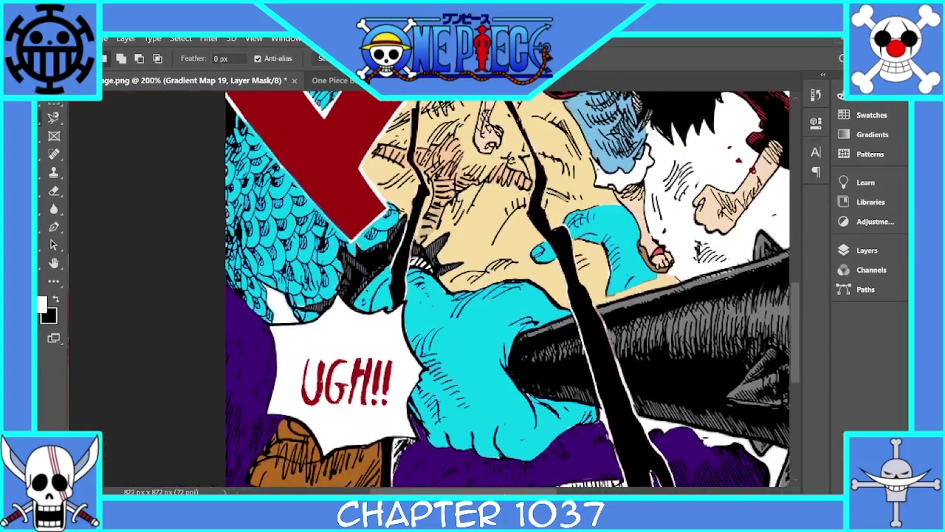
{"action": "key", "text": "ctrl+plus"}
{"action": "key", "text": "ctrl+plus"}
{"action": "left_click", "coordinate": [867, 250]}
{"action": "left_click_drag", "start_coordinate": [795, 361], "coordinate": [822, 443]}
{"action": "left_click", "coordinate": [738, 454]}
{"action": "key", "text": "b"}
{"action": "left_click", "coordinate": [249, 338], "text": "alt"}
{"action": "left_click_drag", "start_coordinate": [341, 316], "coordinate": [325, 337]}
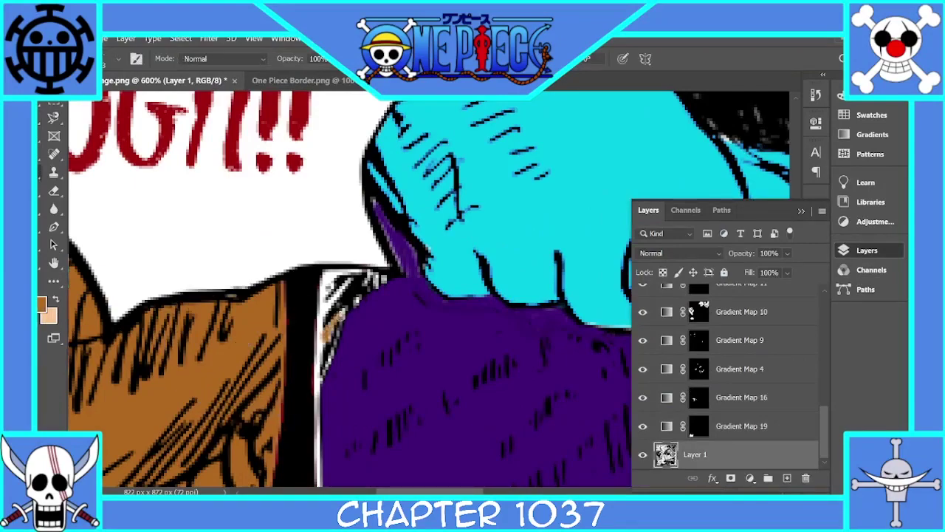
{"action": "mouse_move", "coordinate": [330, 281]}
{"action": "left_mouse_down"}
{"action": "mouse_move", "coordinate": [320, 374]}
{"action": "mouse_move", "coordinate": [326, 341]}
{"action": "left_mouse_up"}
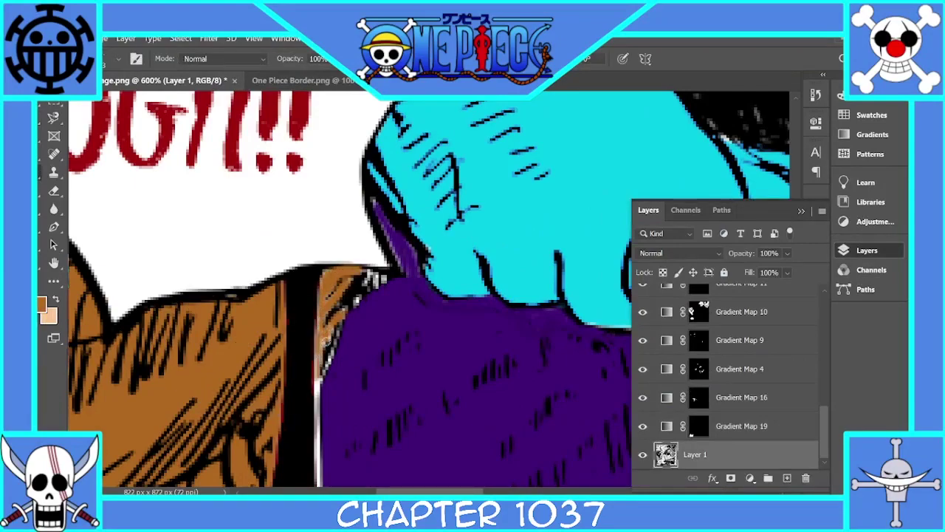
{"action": "left_click", "coordinate": [802, 212]}
{"action": "key", "text": "ctrl+minus"}
{"action": "key", "text": "ctrl+plus"}
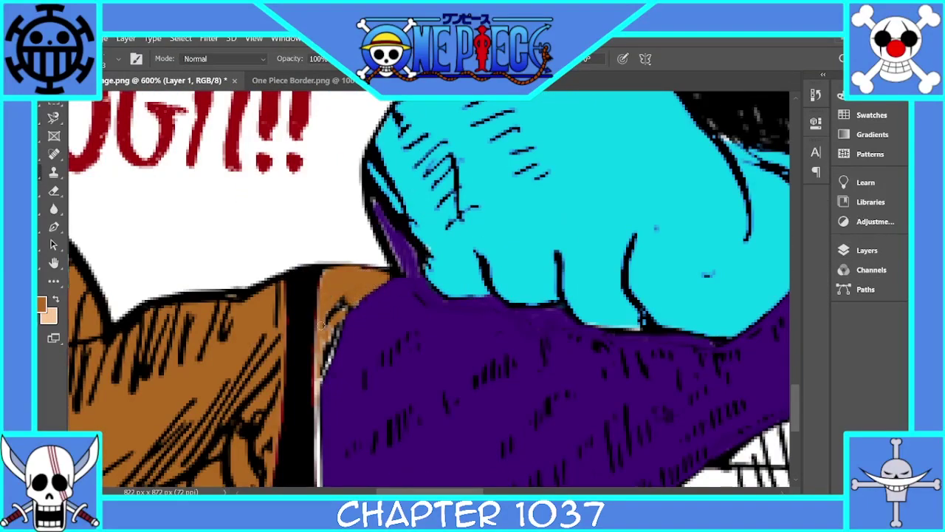
Fit the whole panel in view and switch to the Eraser tool on Layer 1.
{"action": "key", "text": "ctrl+minus"}
{"action": "key", "text": "ctrl+minus"}
{"action": "key", "text": "ctrl+minus"}
{"action": "key", "text": "ctrl+minus"}
{"action": "key", "text": "ctrl+minus"}
{"action": "key", "text": "ctrl+minus"}
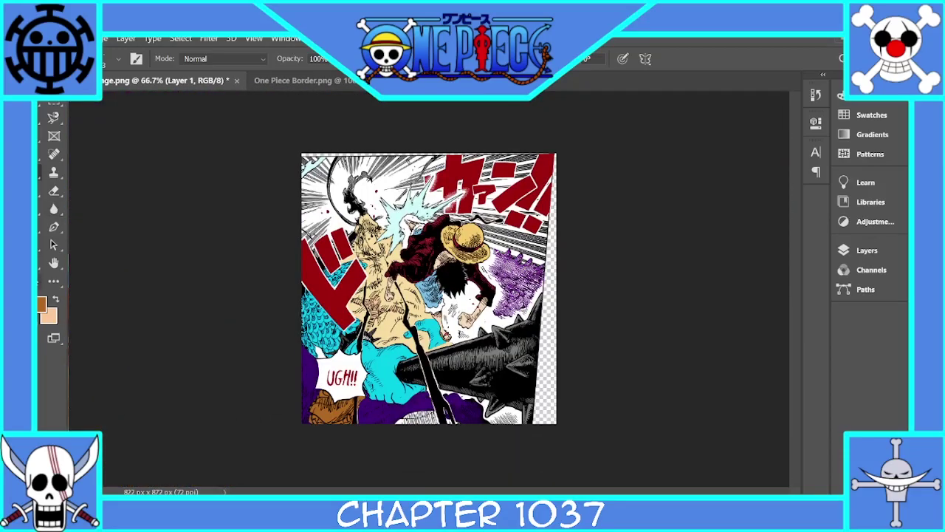
{"action": "key", "text": "z"}
{"action": "key", "text": "ctrl+0"}
{"action": "key", "text": "e"}
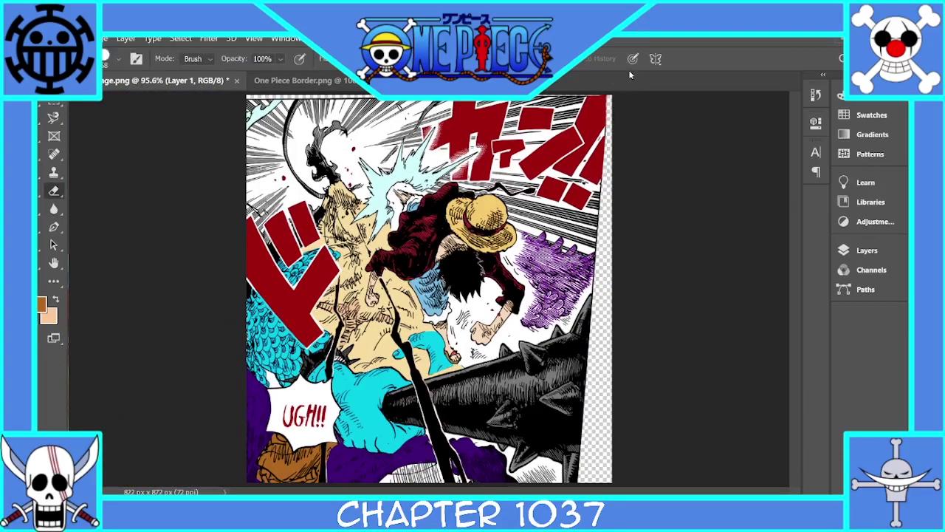